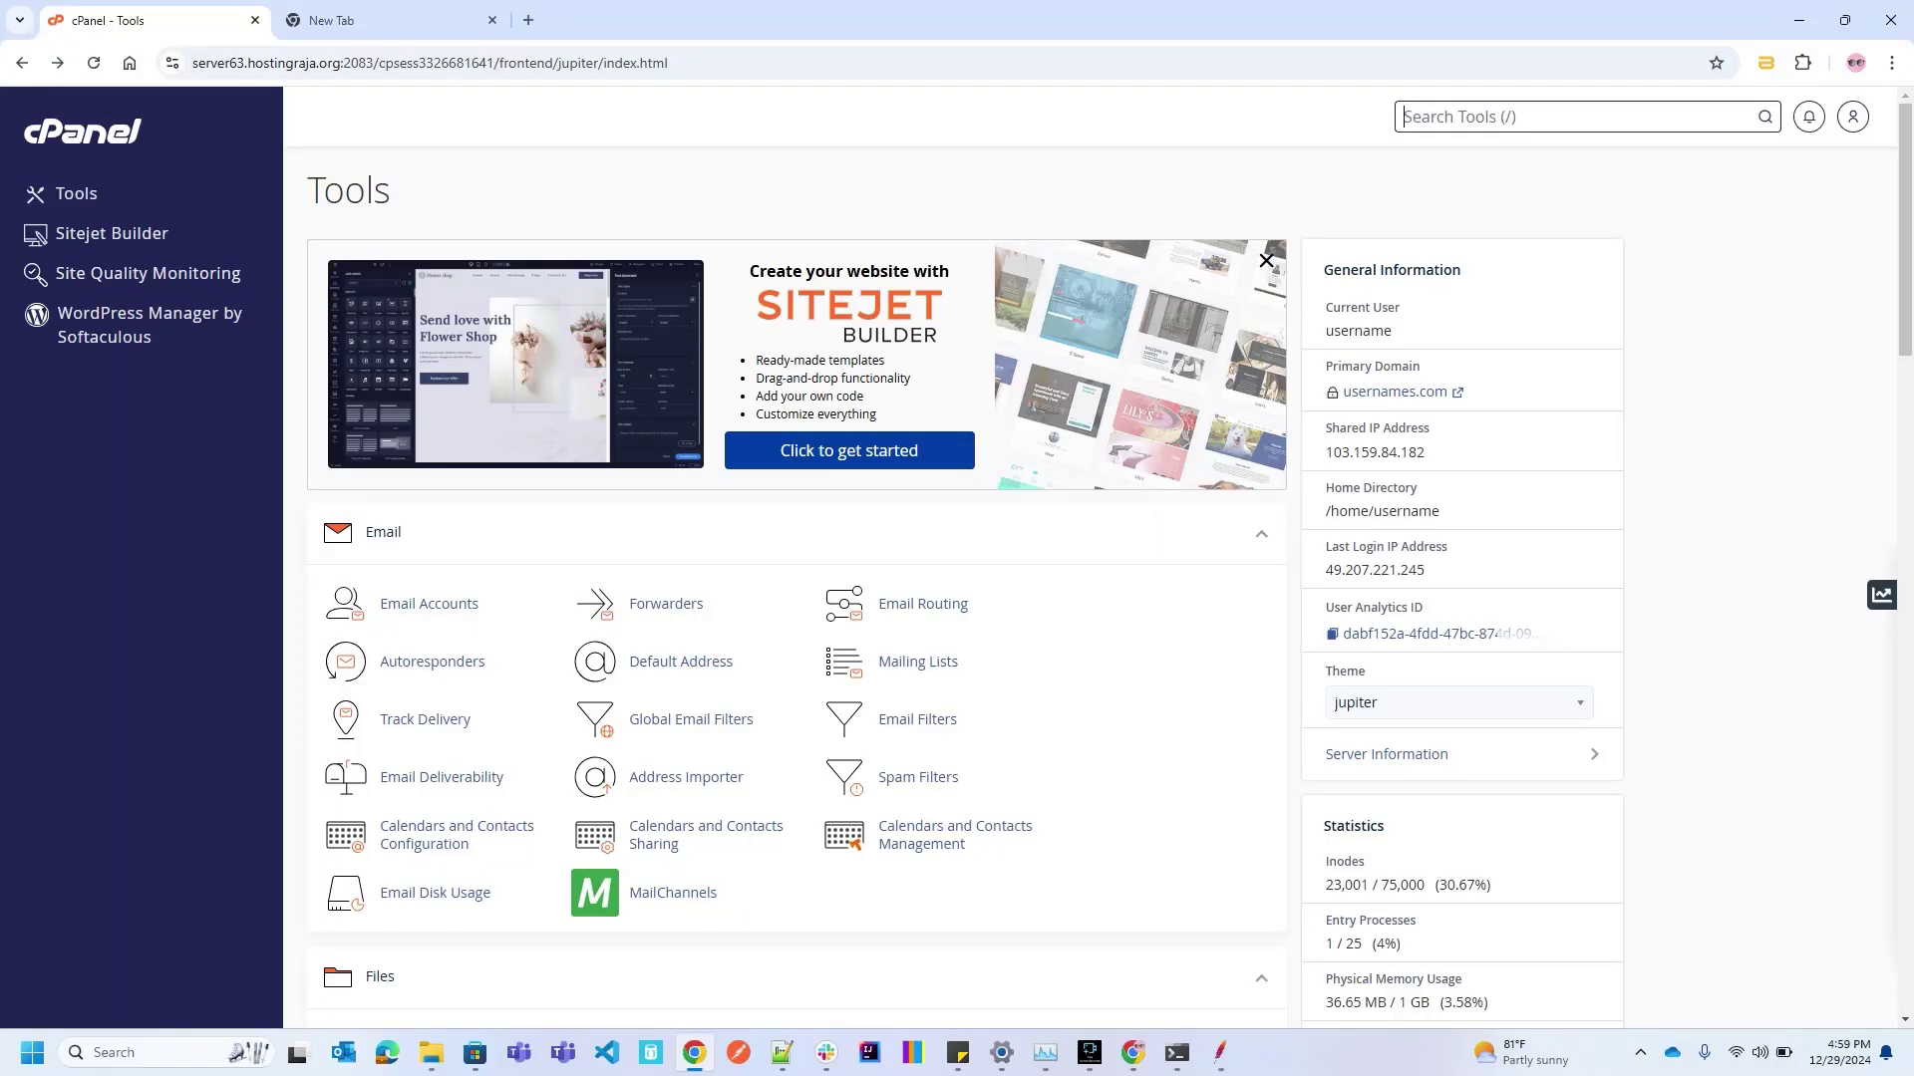
# Examine the account's inode usage against its limit in the cPanel Statistics section
pyautogui.scroll(-2, 1109, 567)
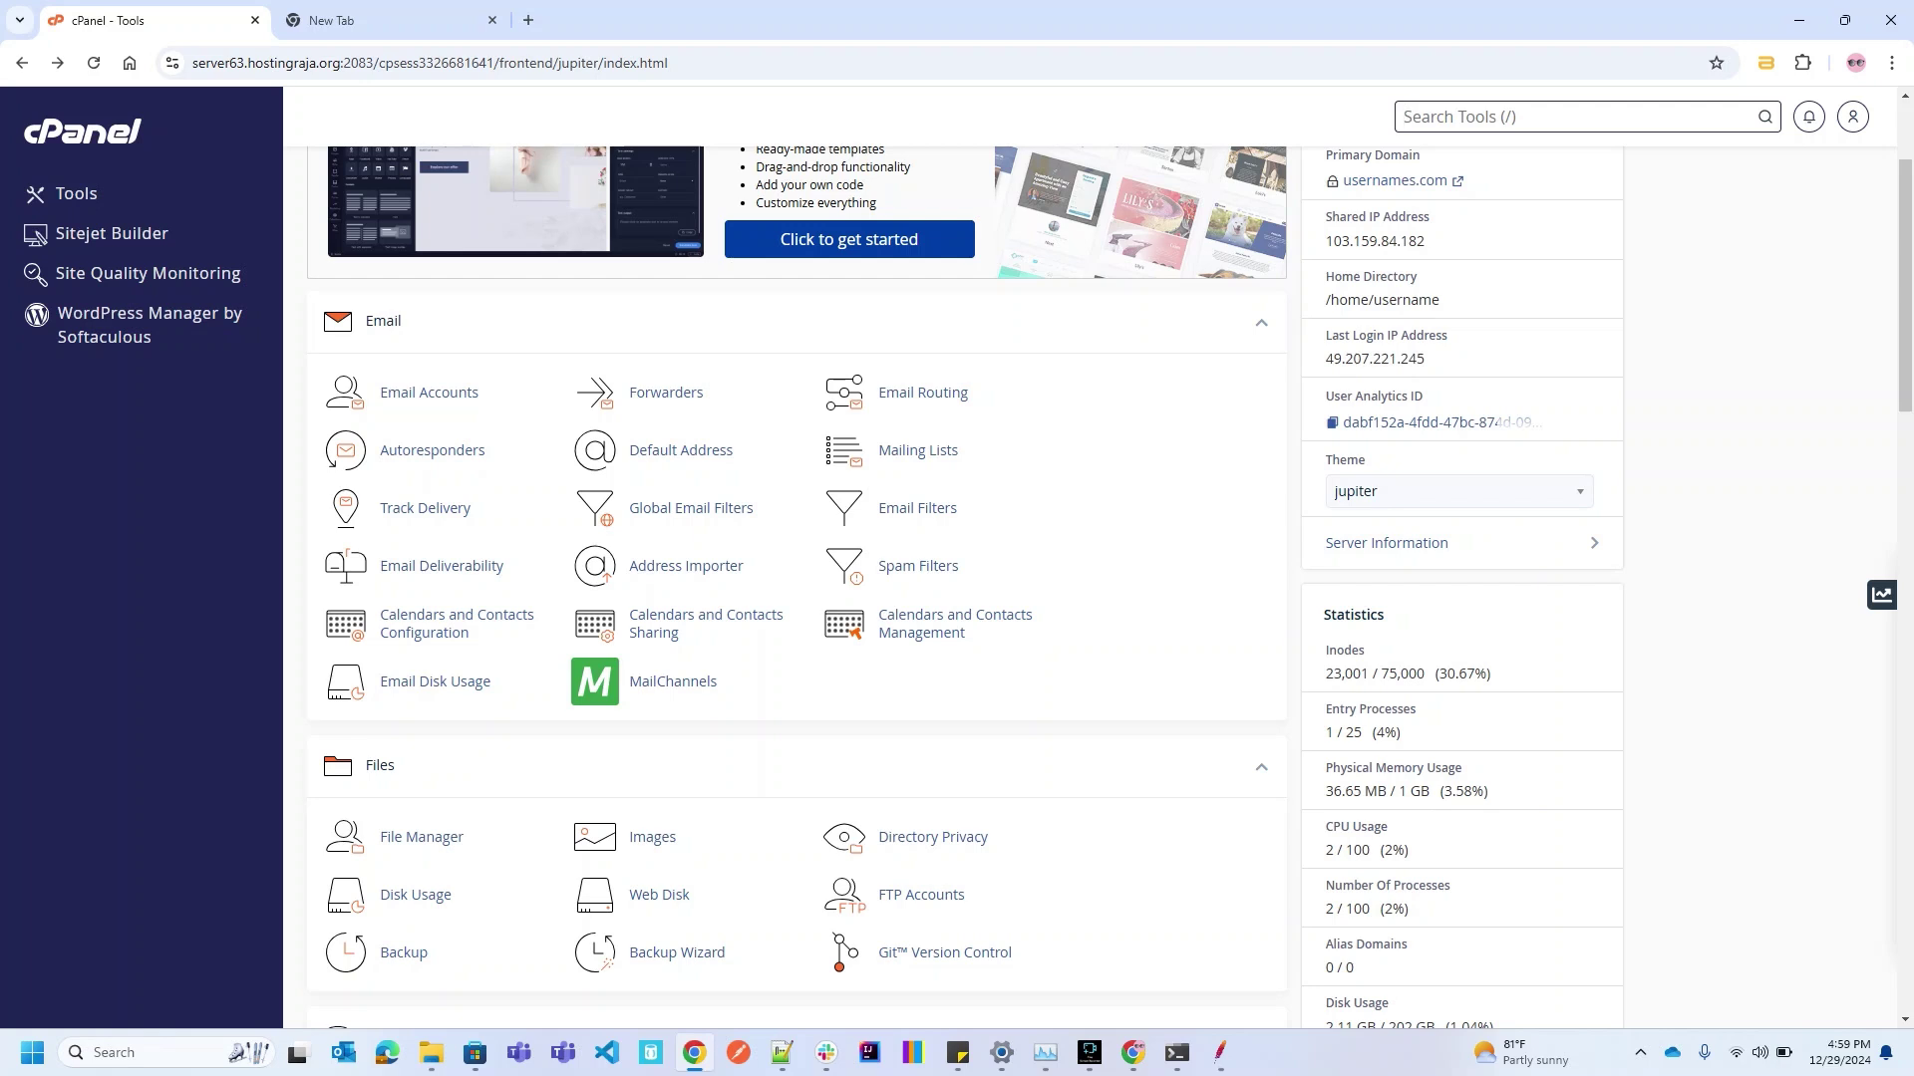
pyautogui.moveTo(1325, 675); pyautogui.dragTo(1369, 675)
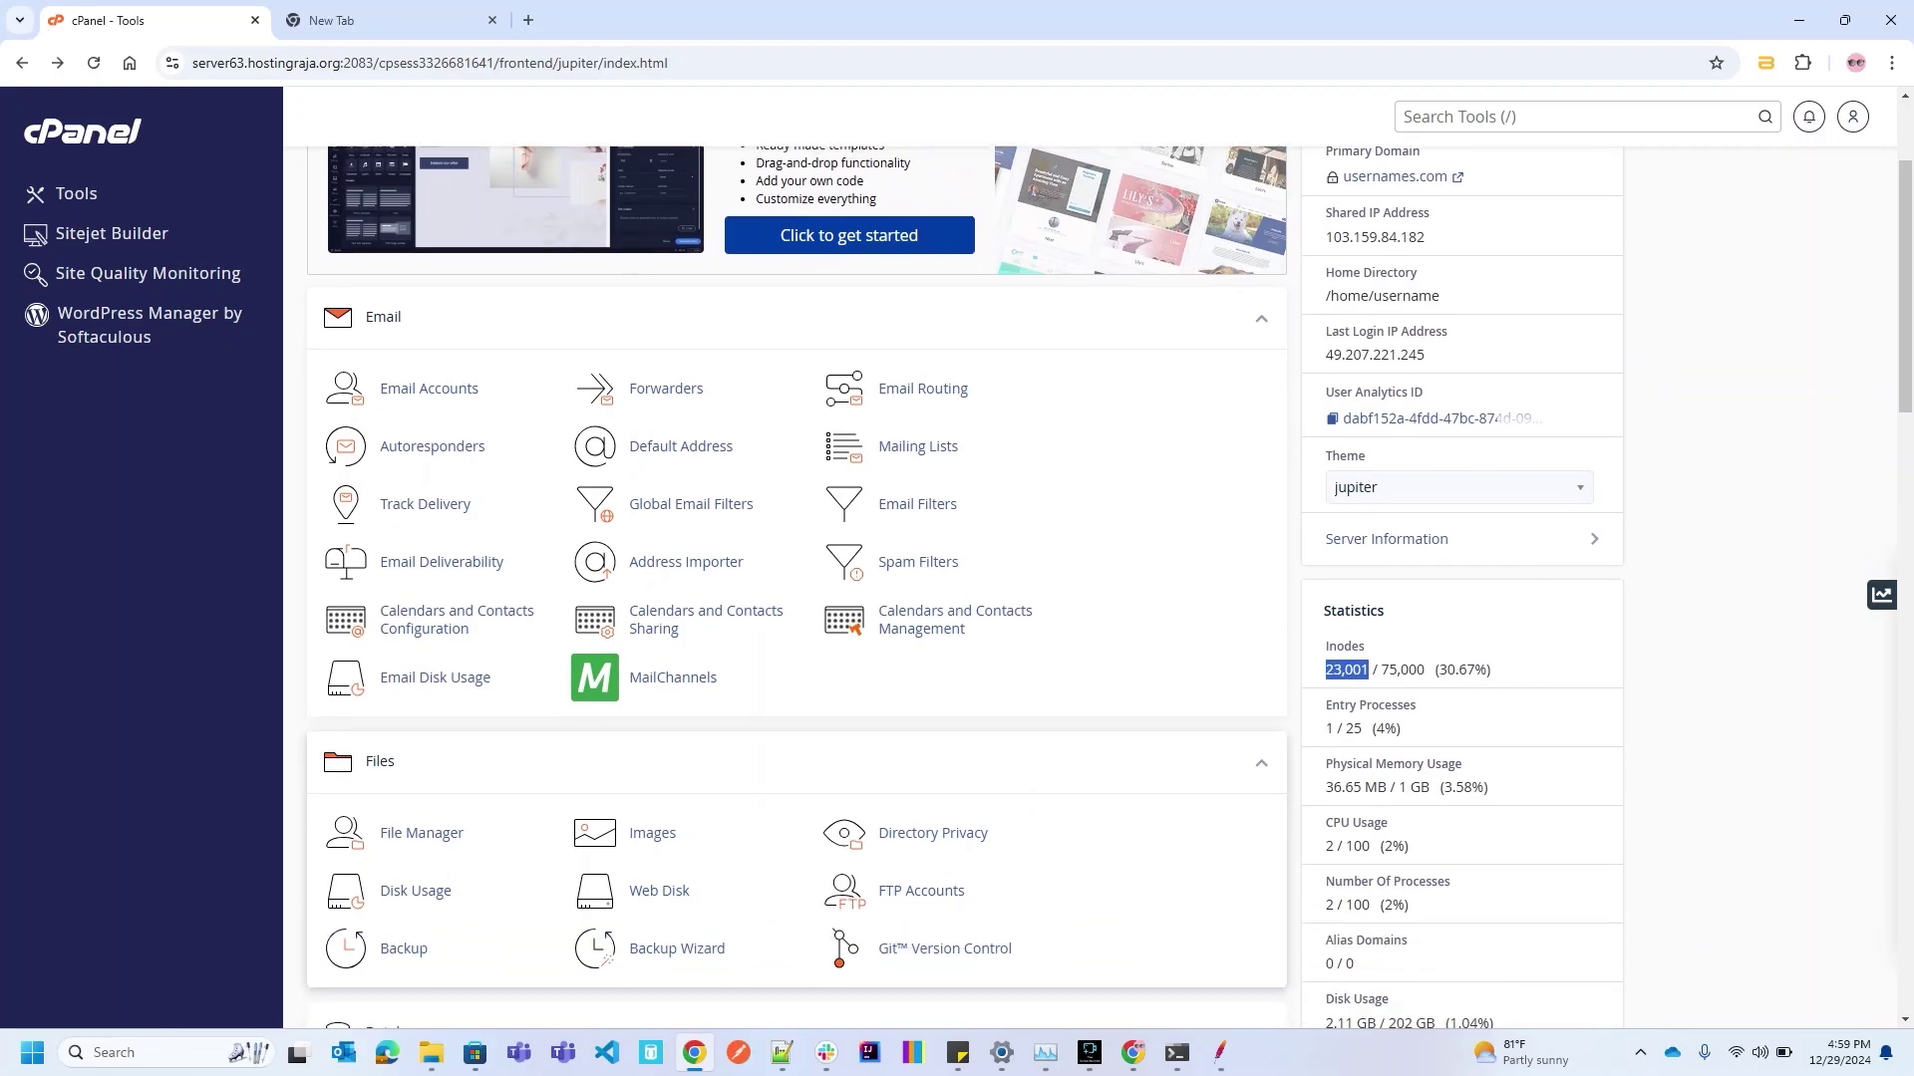
pyautogui.scroll(-1, 798, 857)
pyautogui.click(1535, 650)
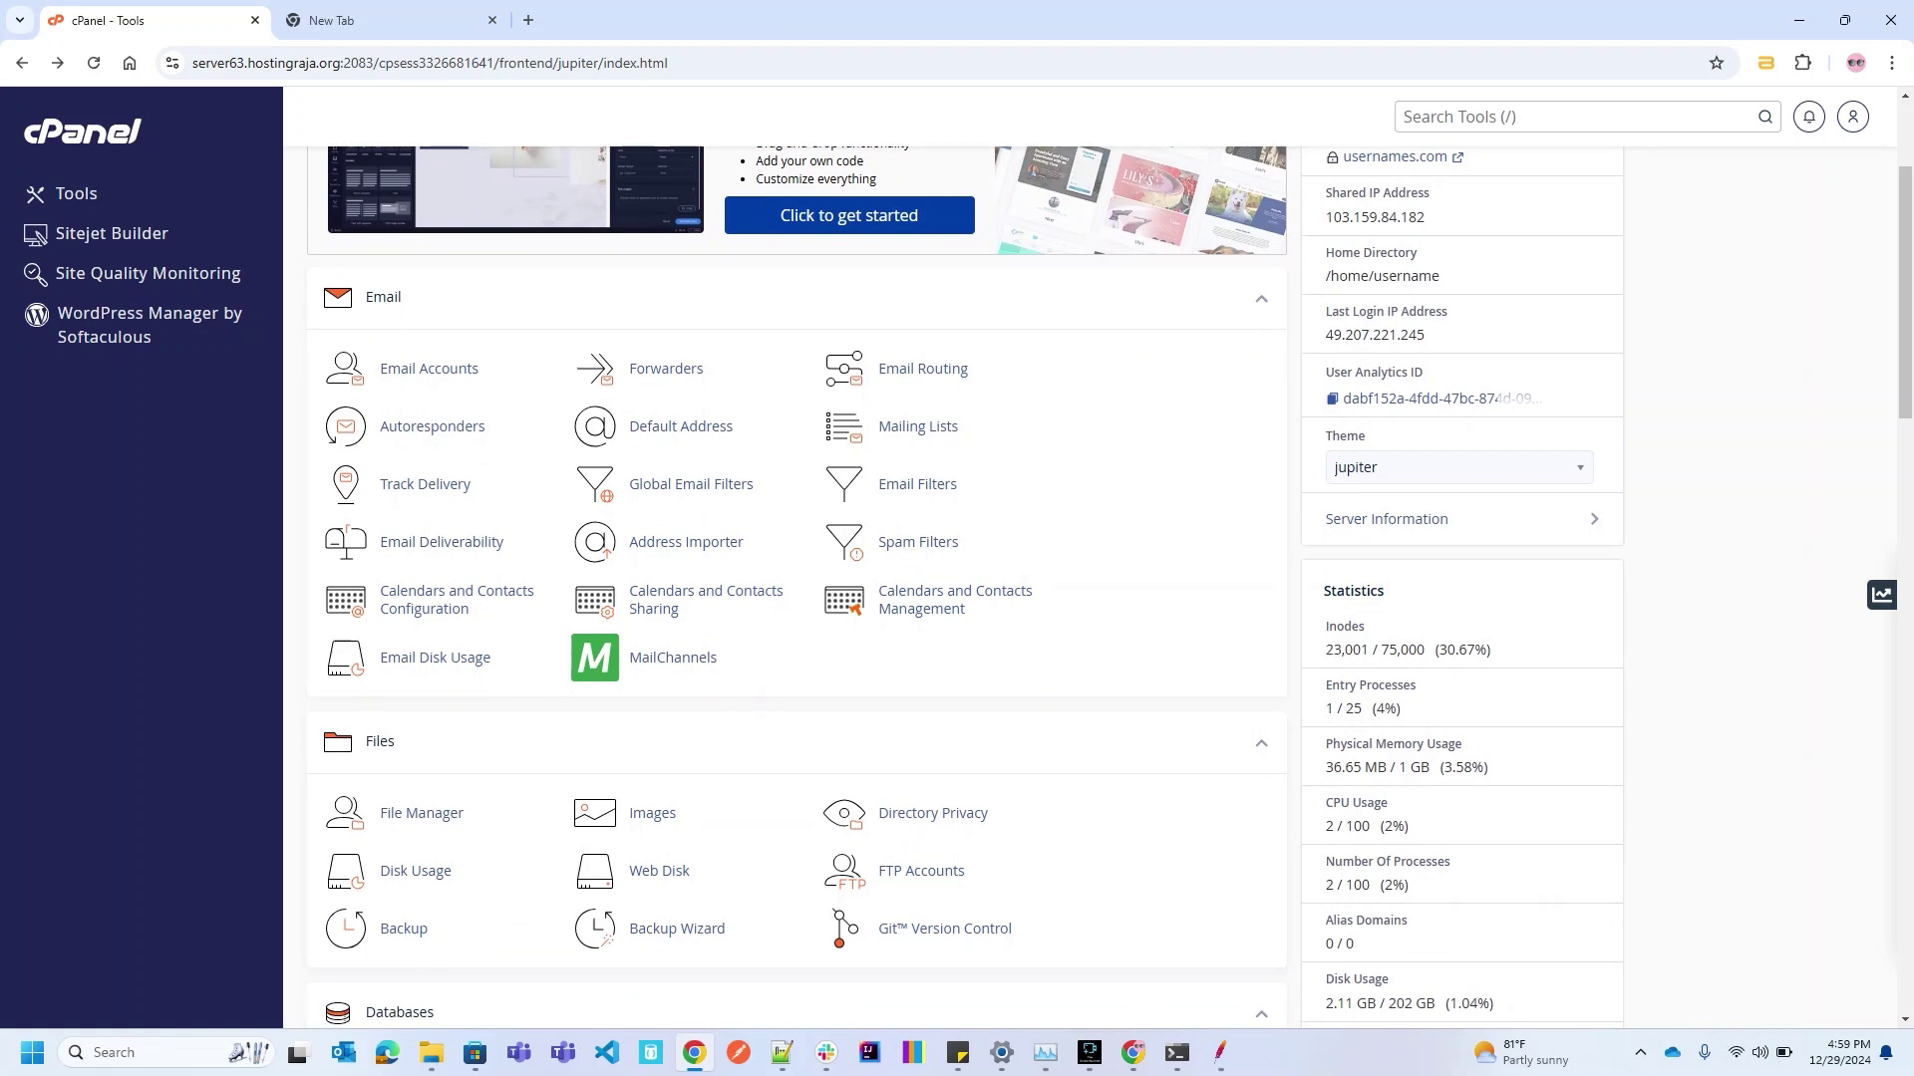
pyautogui.moveTo(1326, 650); pyautogui.dragTo(1373, 650)
pyautogui.scroll(1, 917, 492)
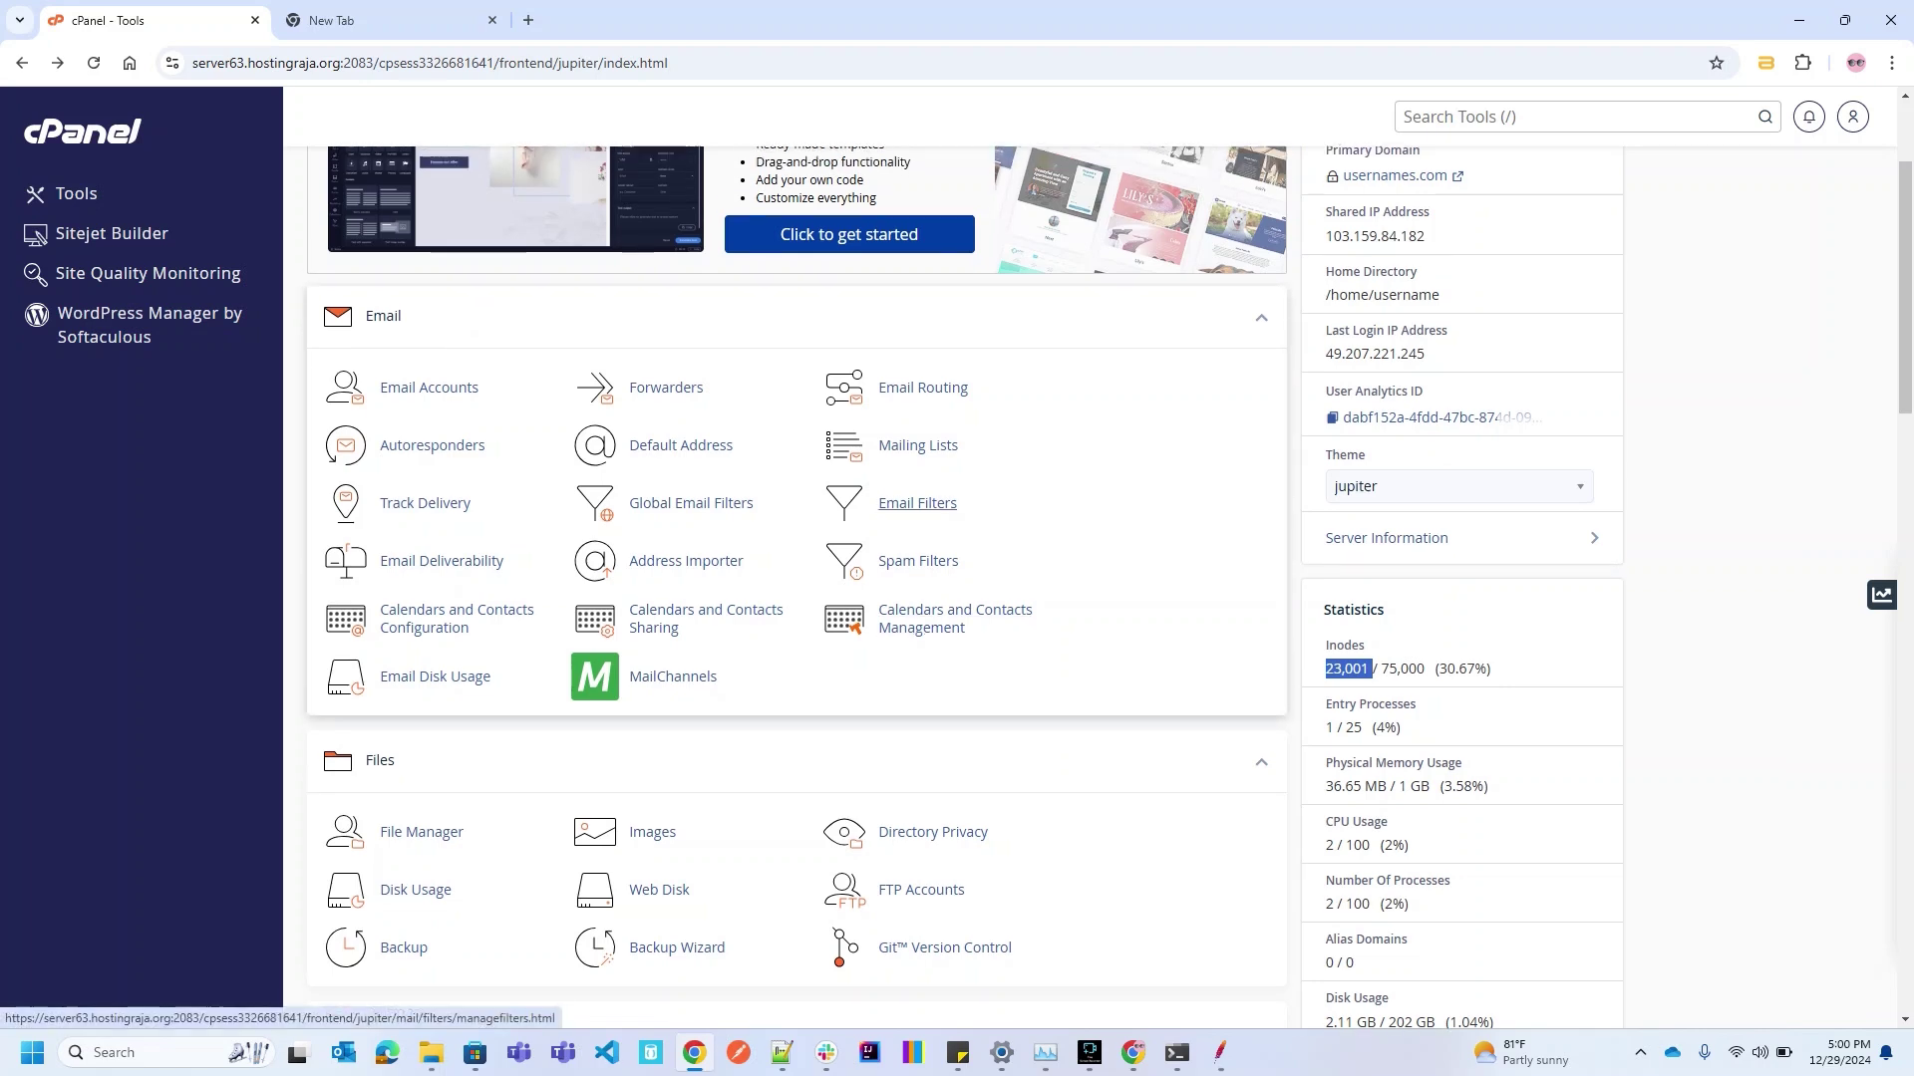
pyautogui.scroll(-1, 917, 518)
pyautogui.scroll(1, 917, 528)
pyautogui.scroll(1, 917, 536)
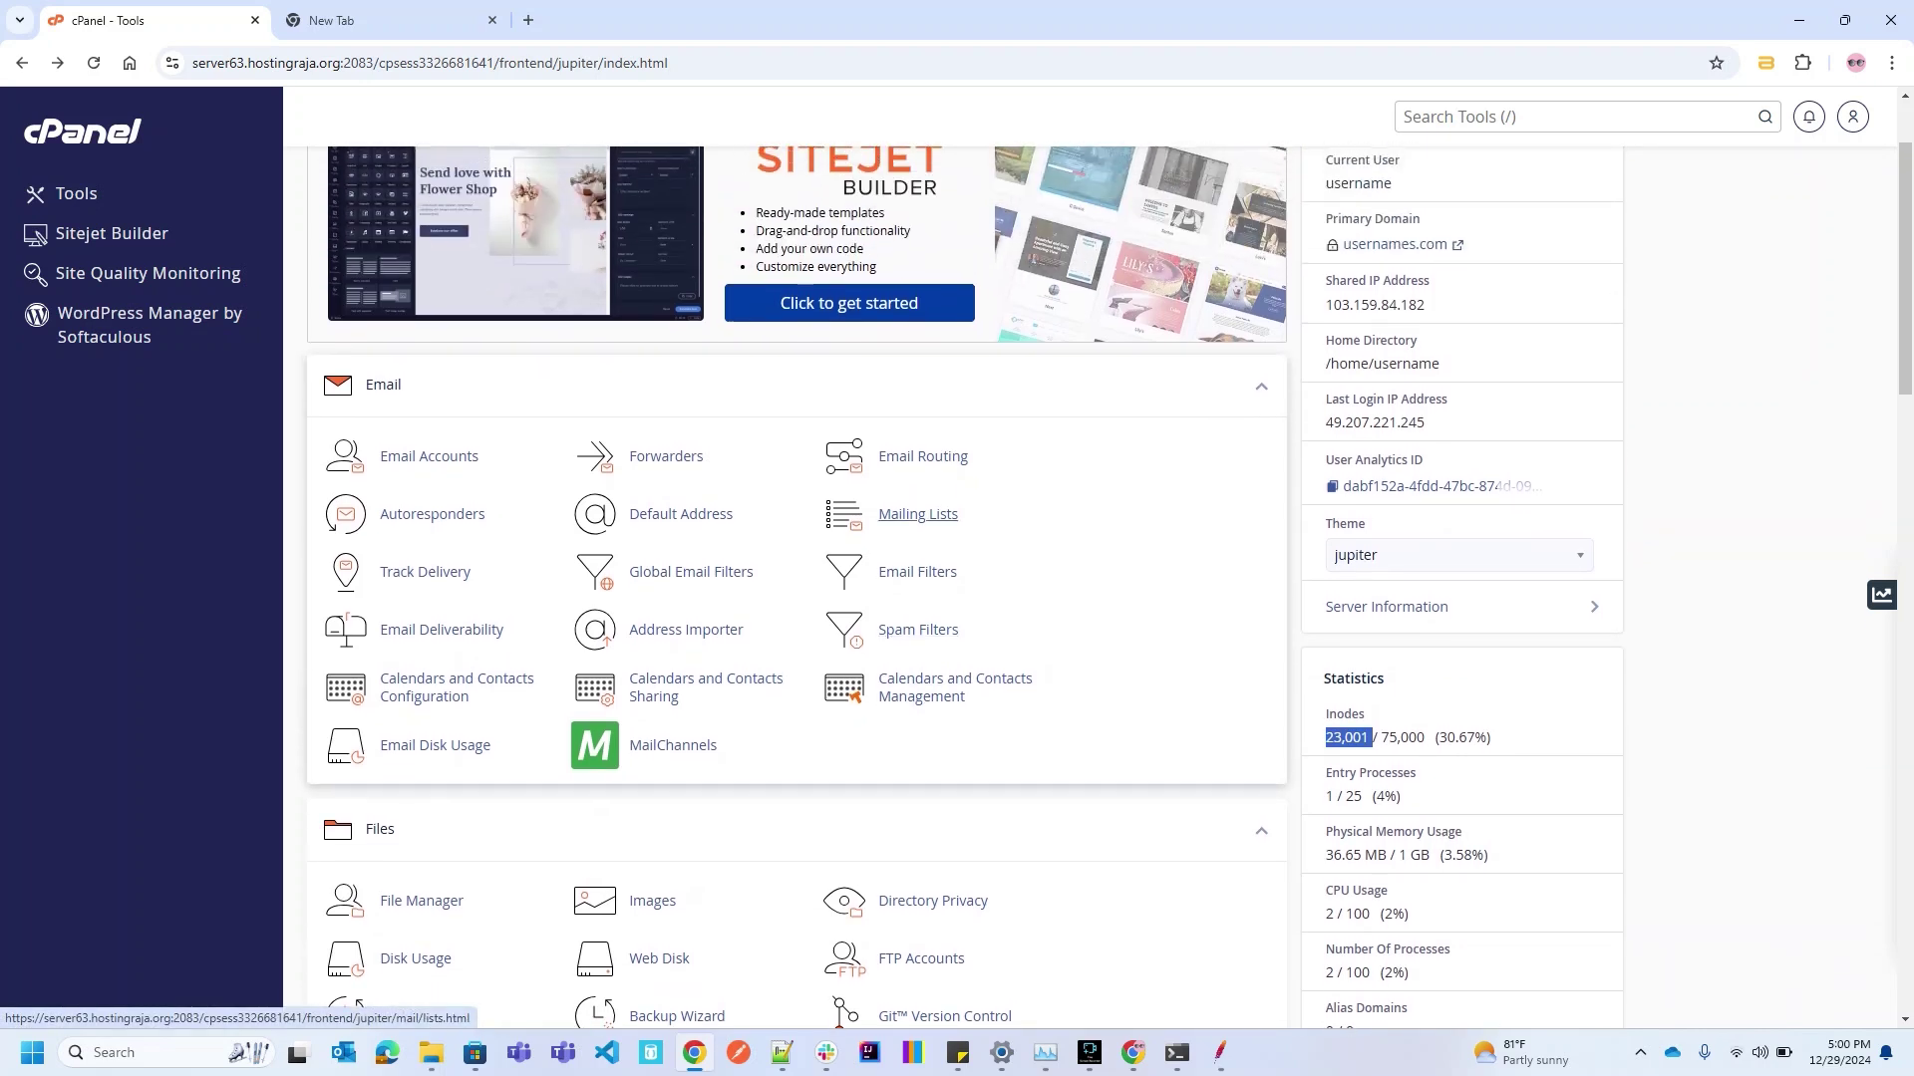
pyautogui.scroll(-1, 917, 528)
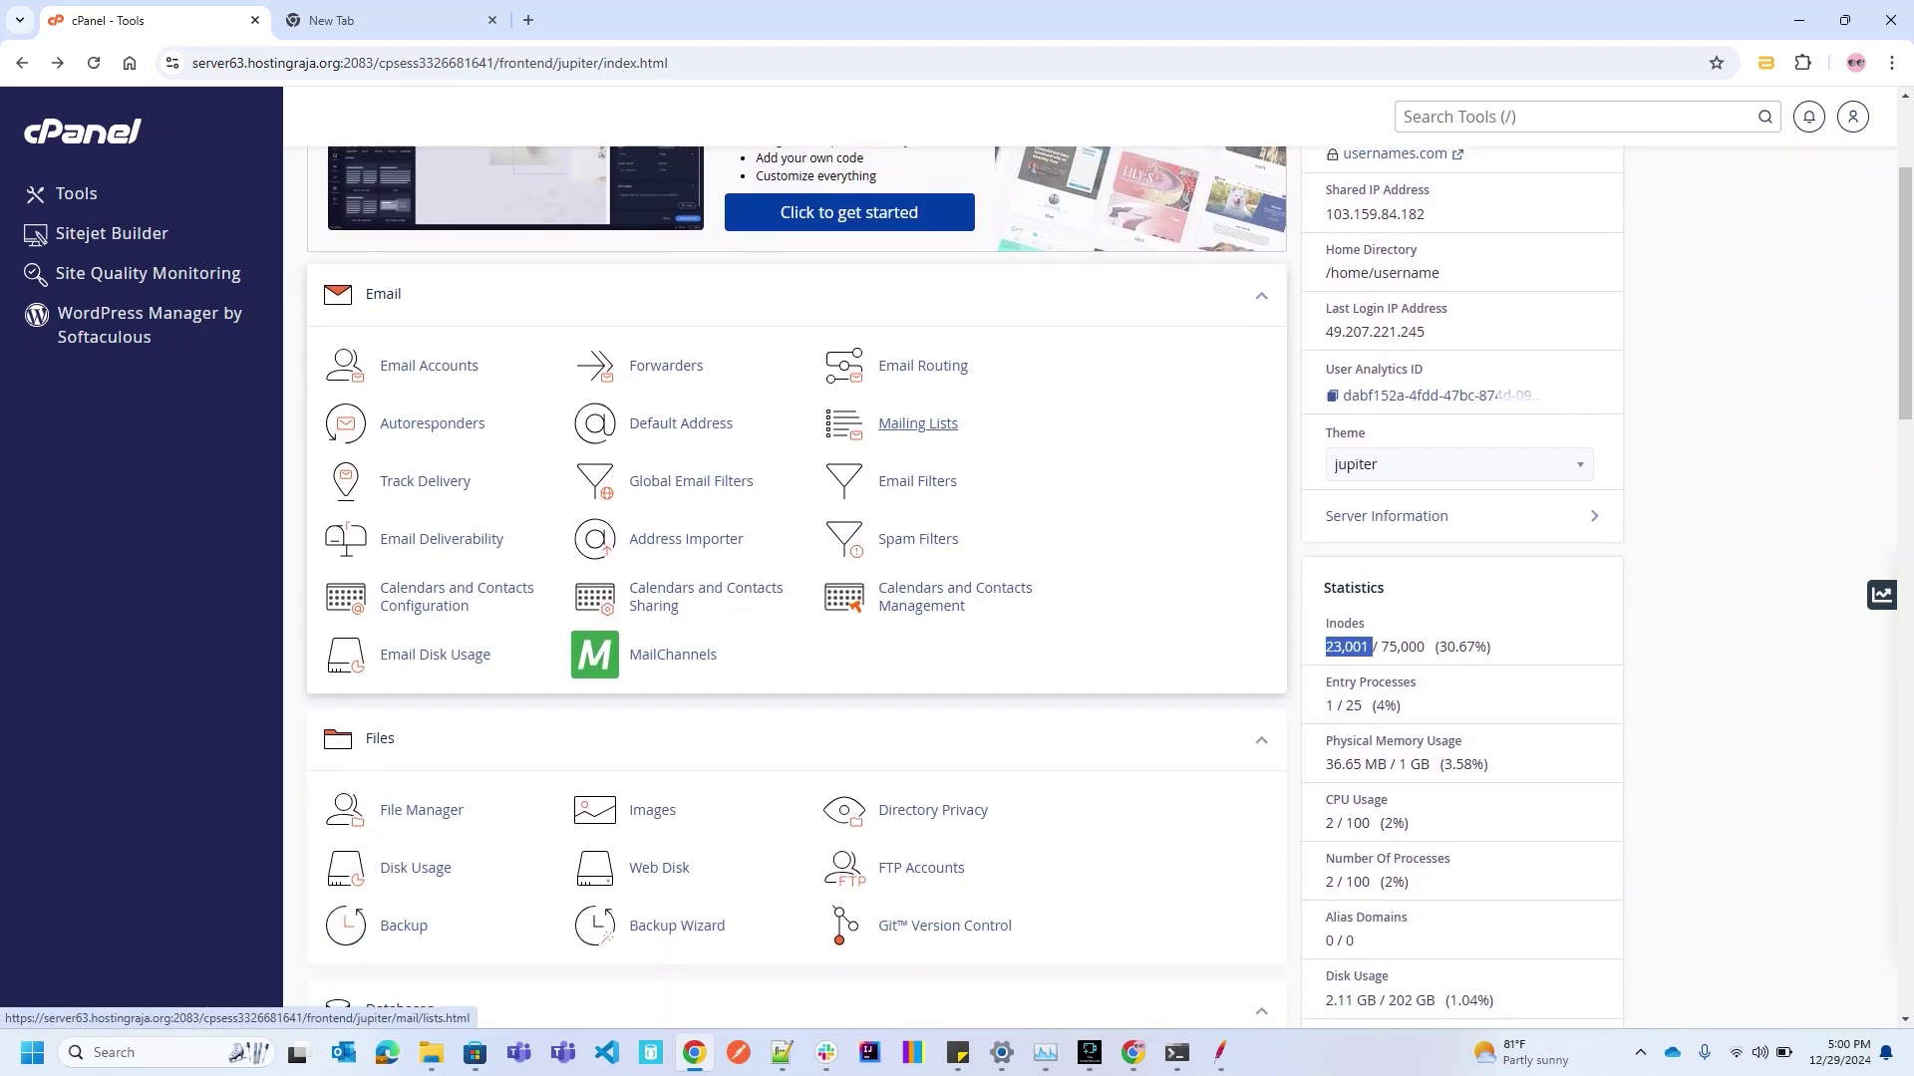
pyautogui.scroll(1, 917, 523)
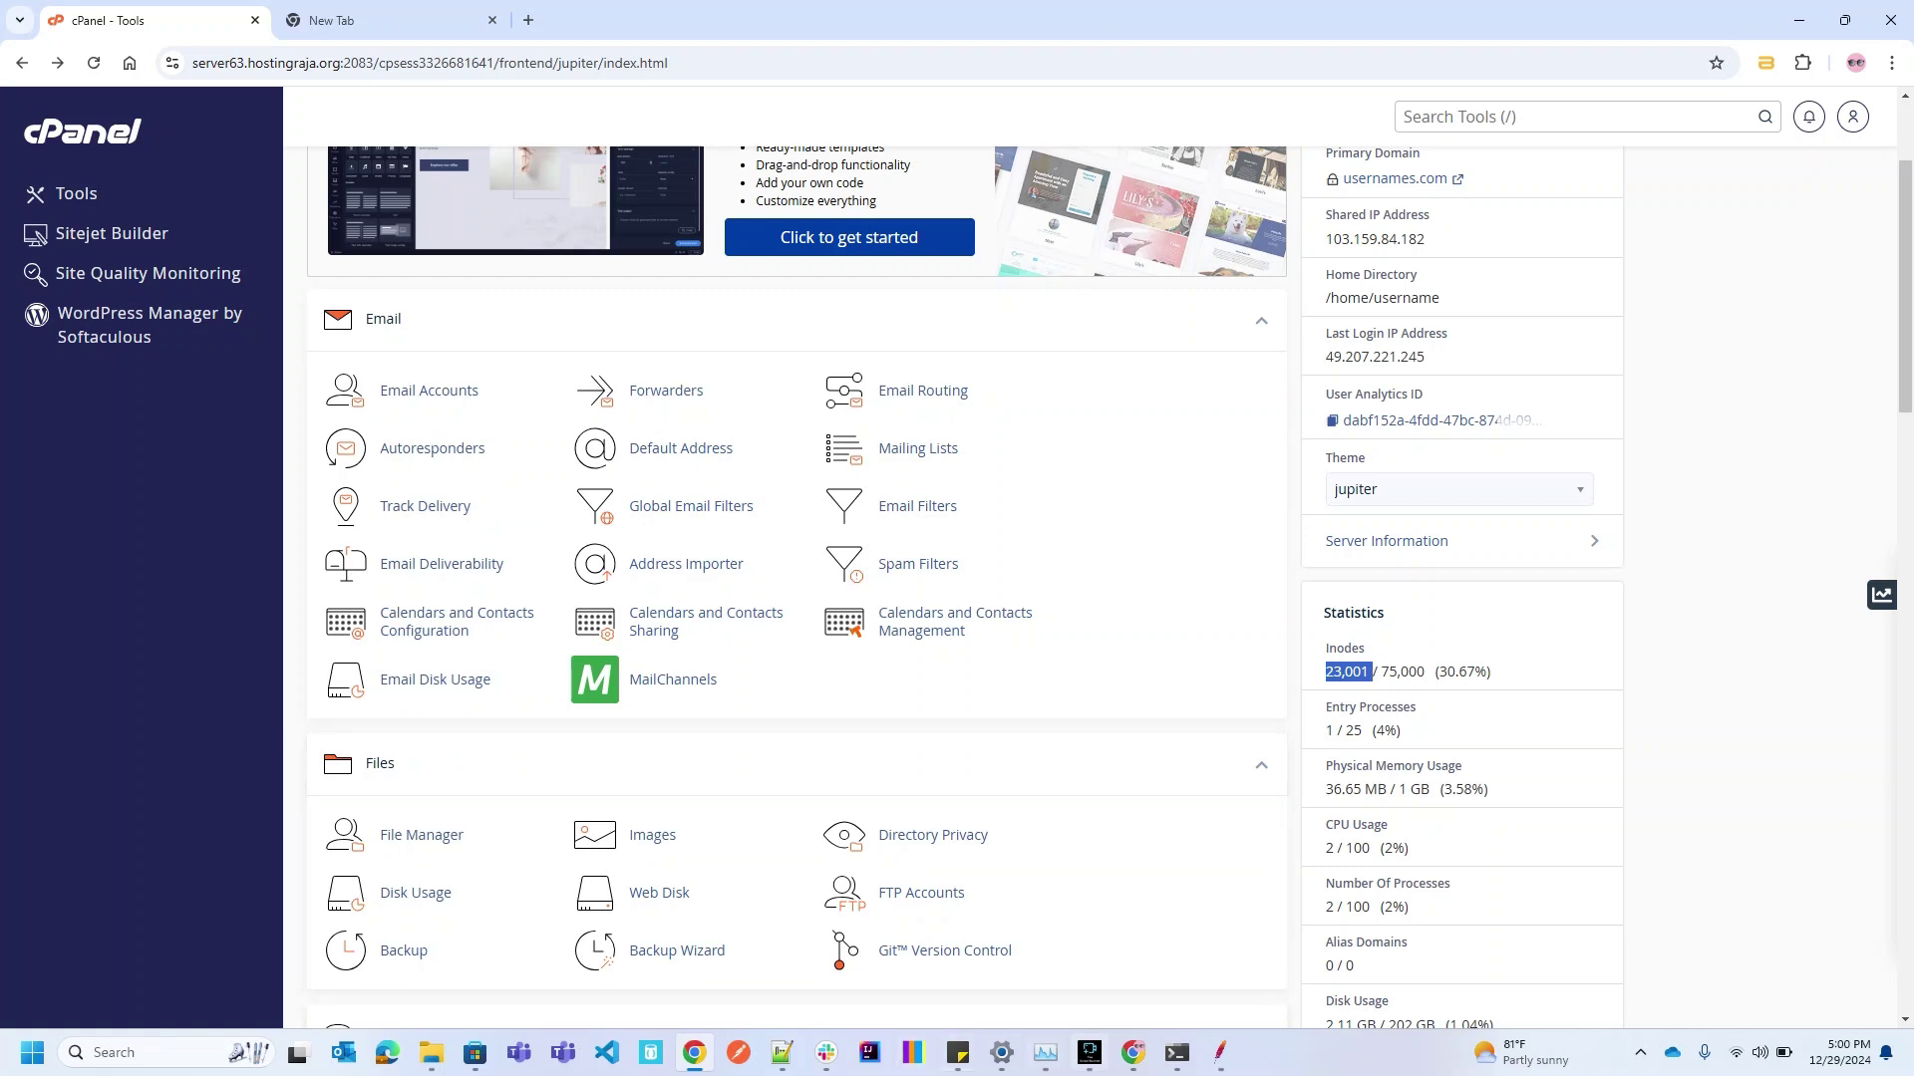
# Switch to JMeter, expand the Thread Group configured for 100 users with infinite loops, and start the load test
pyautogui.click(1219, 1053)
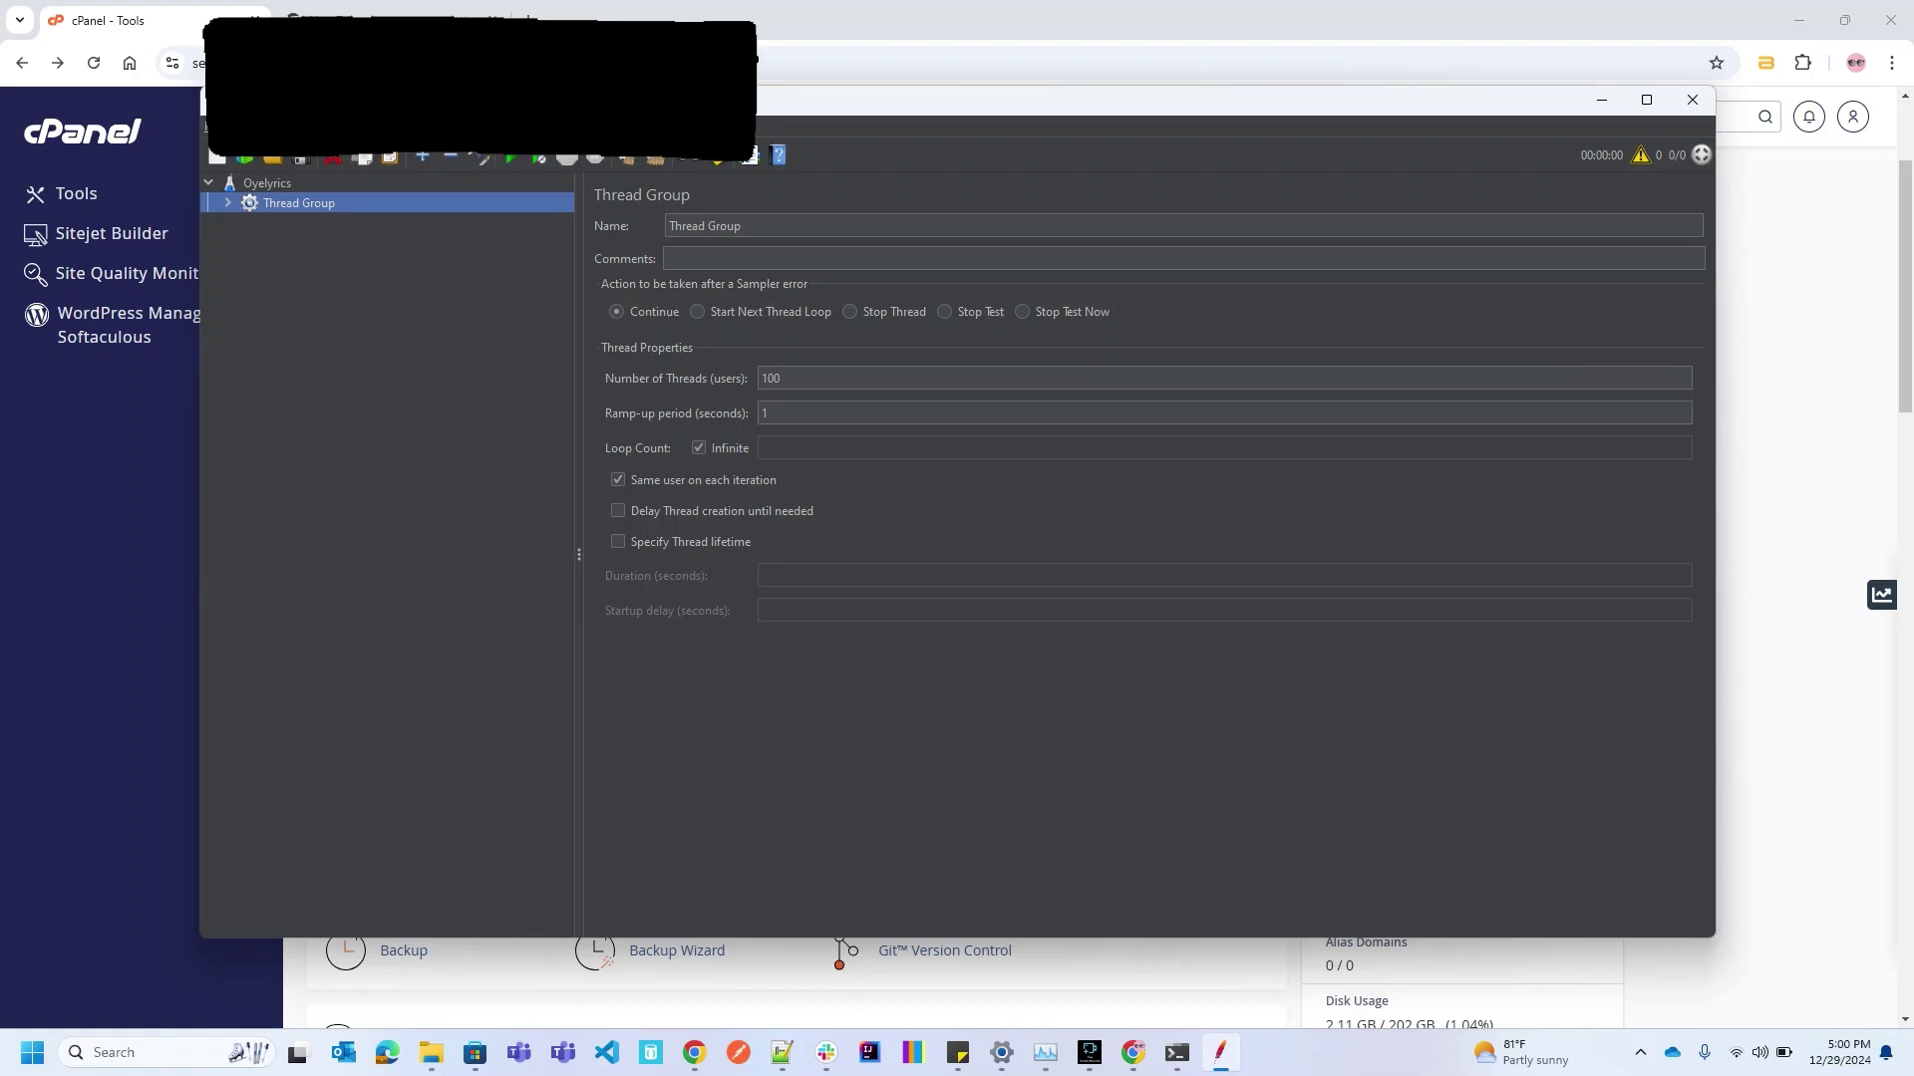
pyautogui.click(695, 1052)
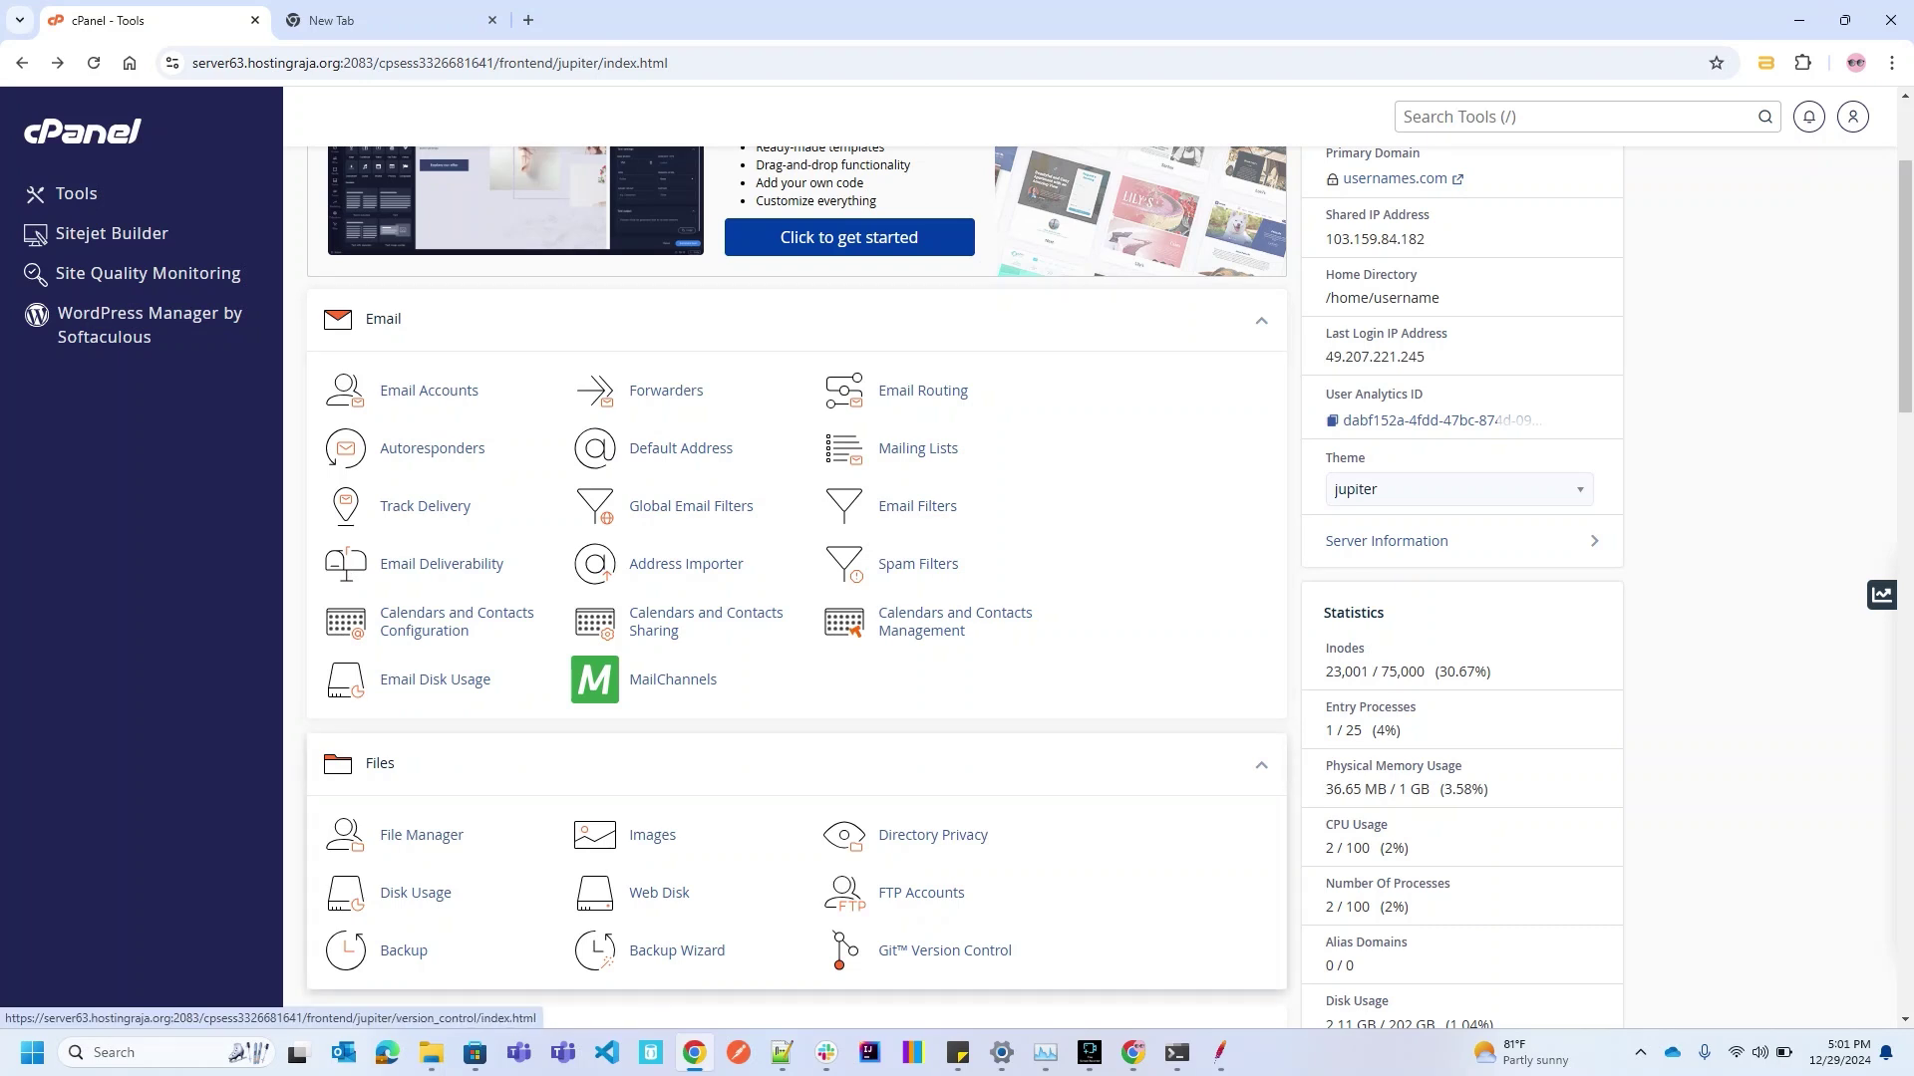
pyautogui.moveTo(1220, 1052)
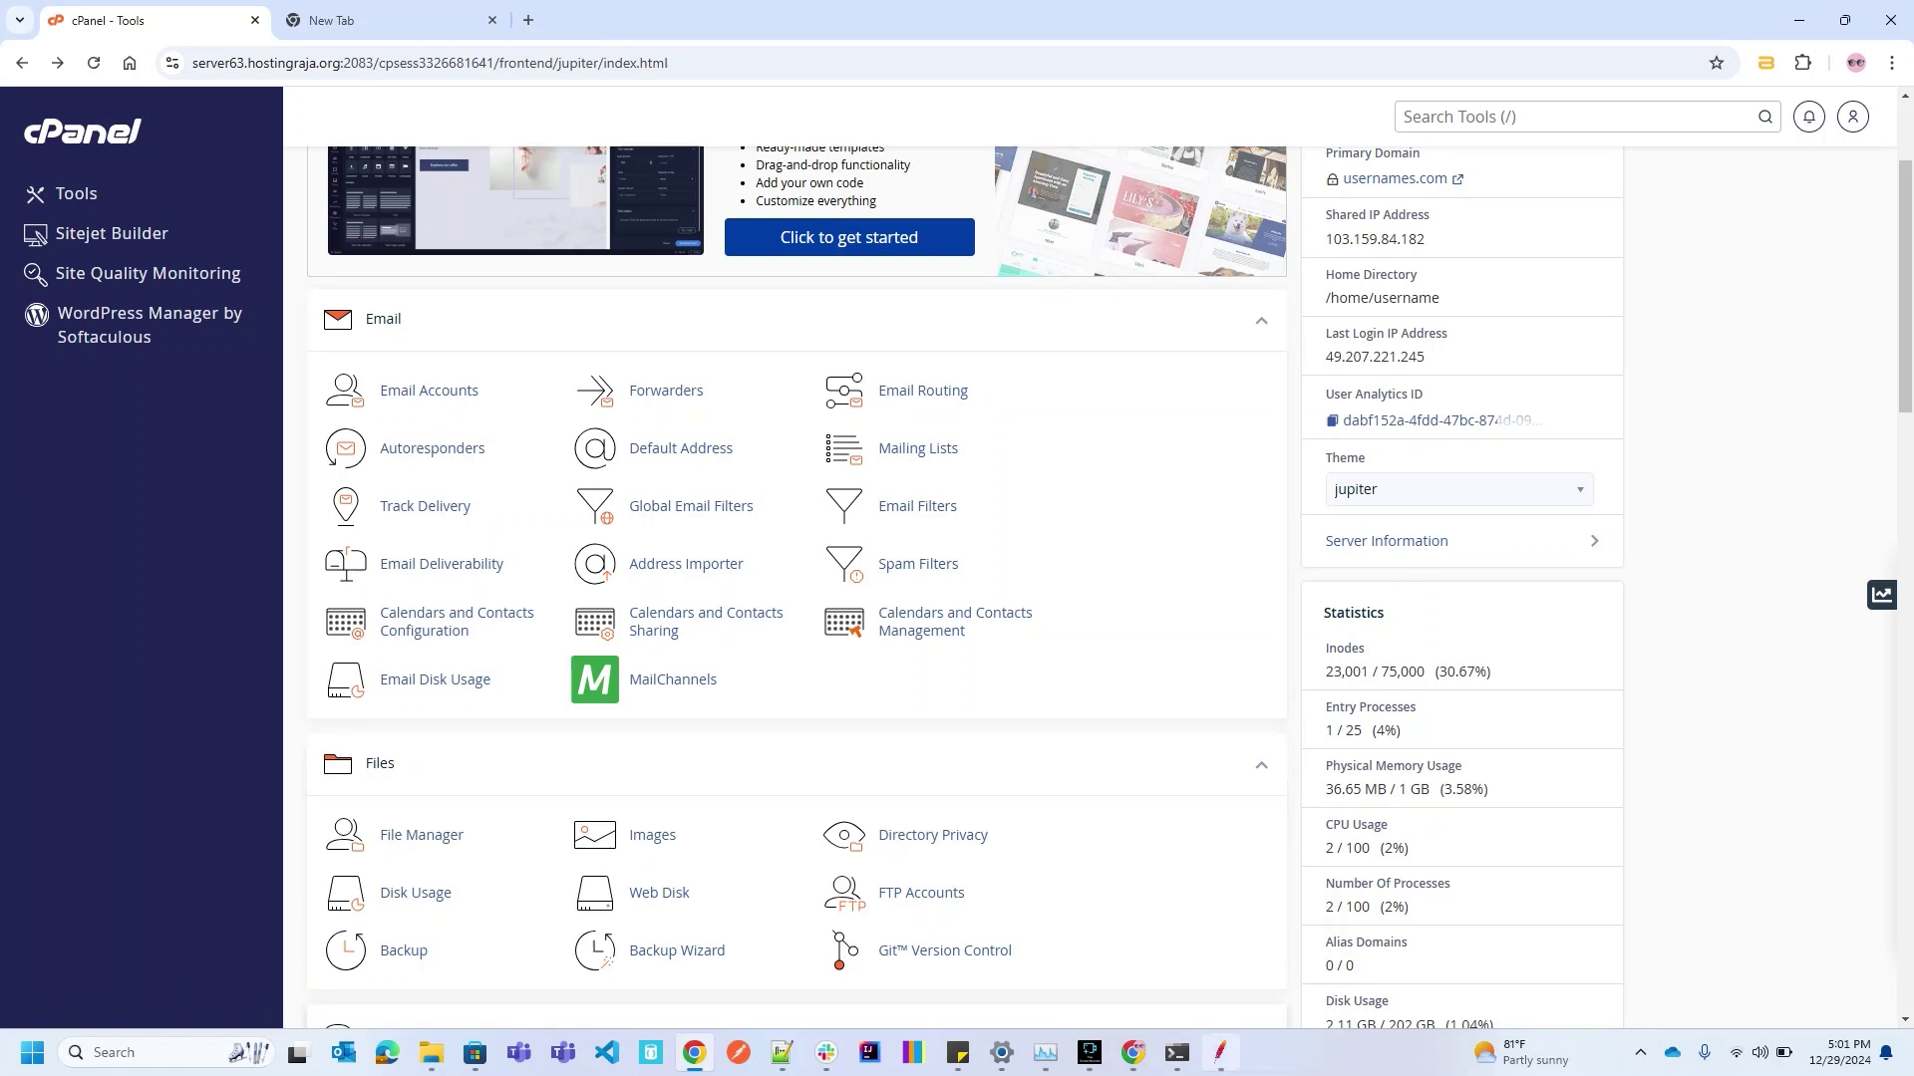
pyautogui.click(1220, 1052)
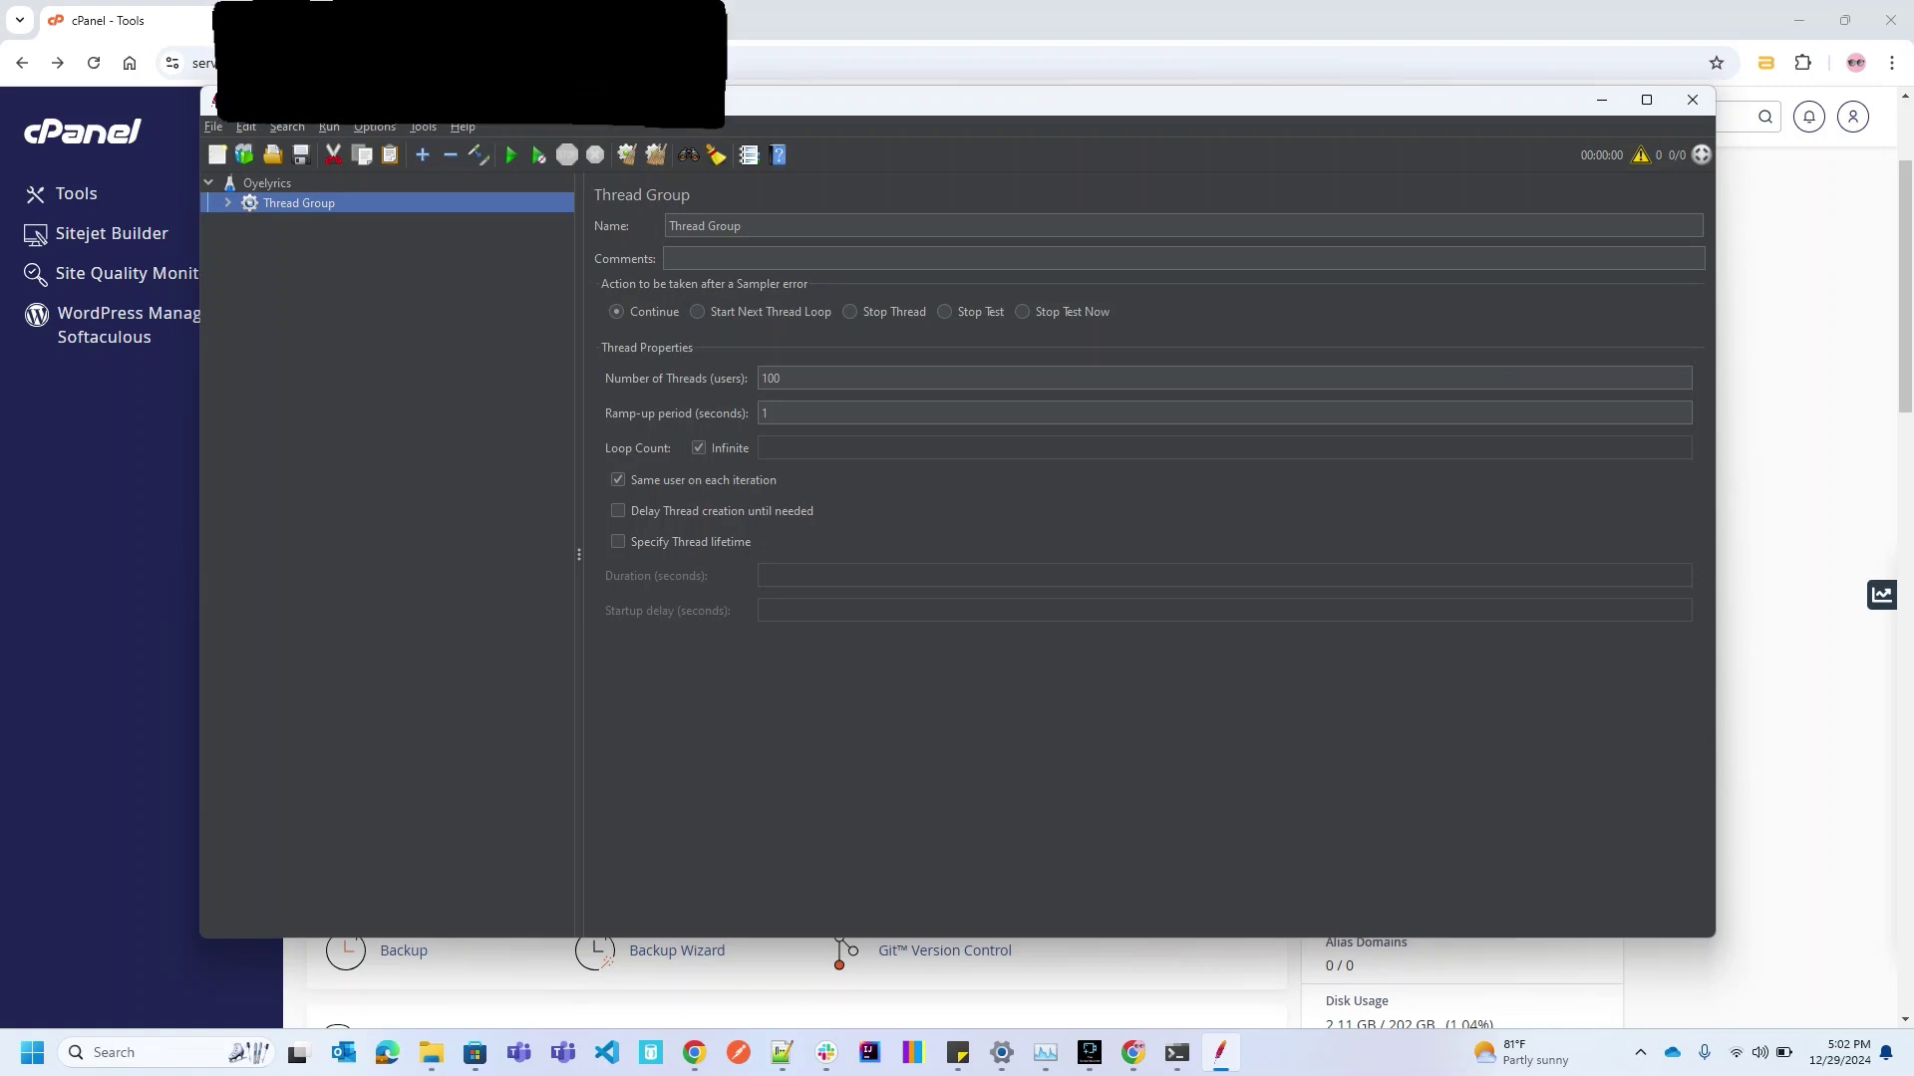
pyautogui.click(827, 379)
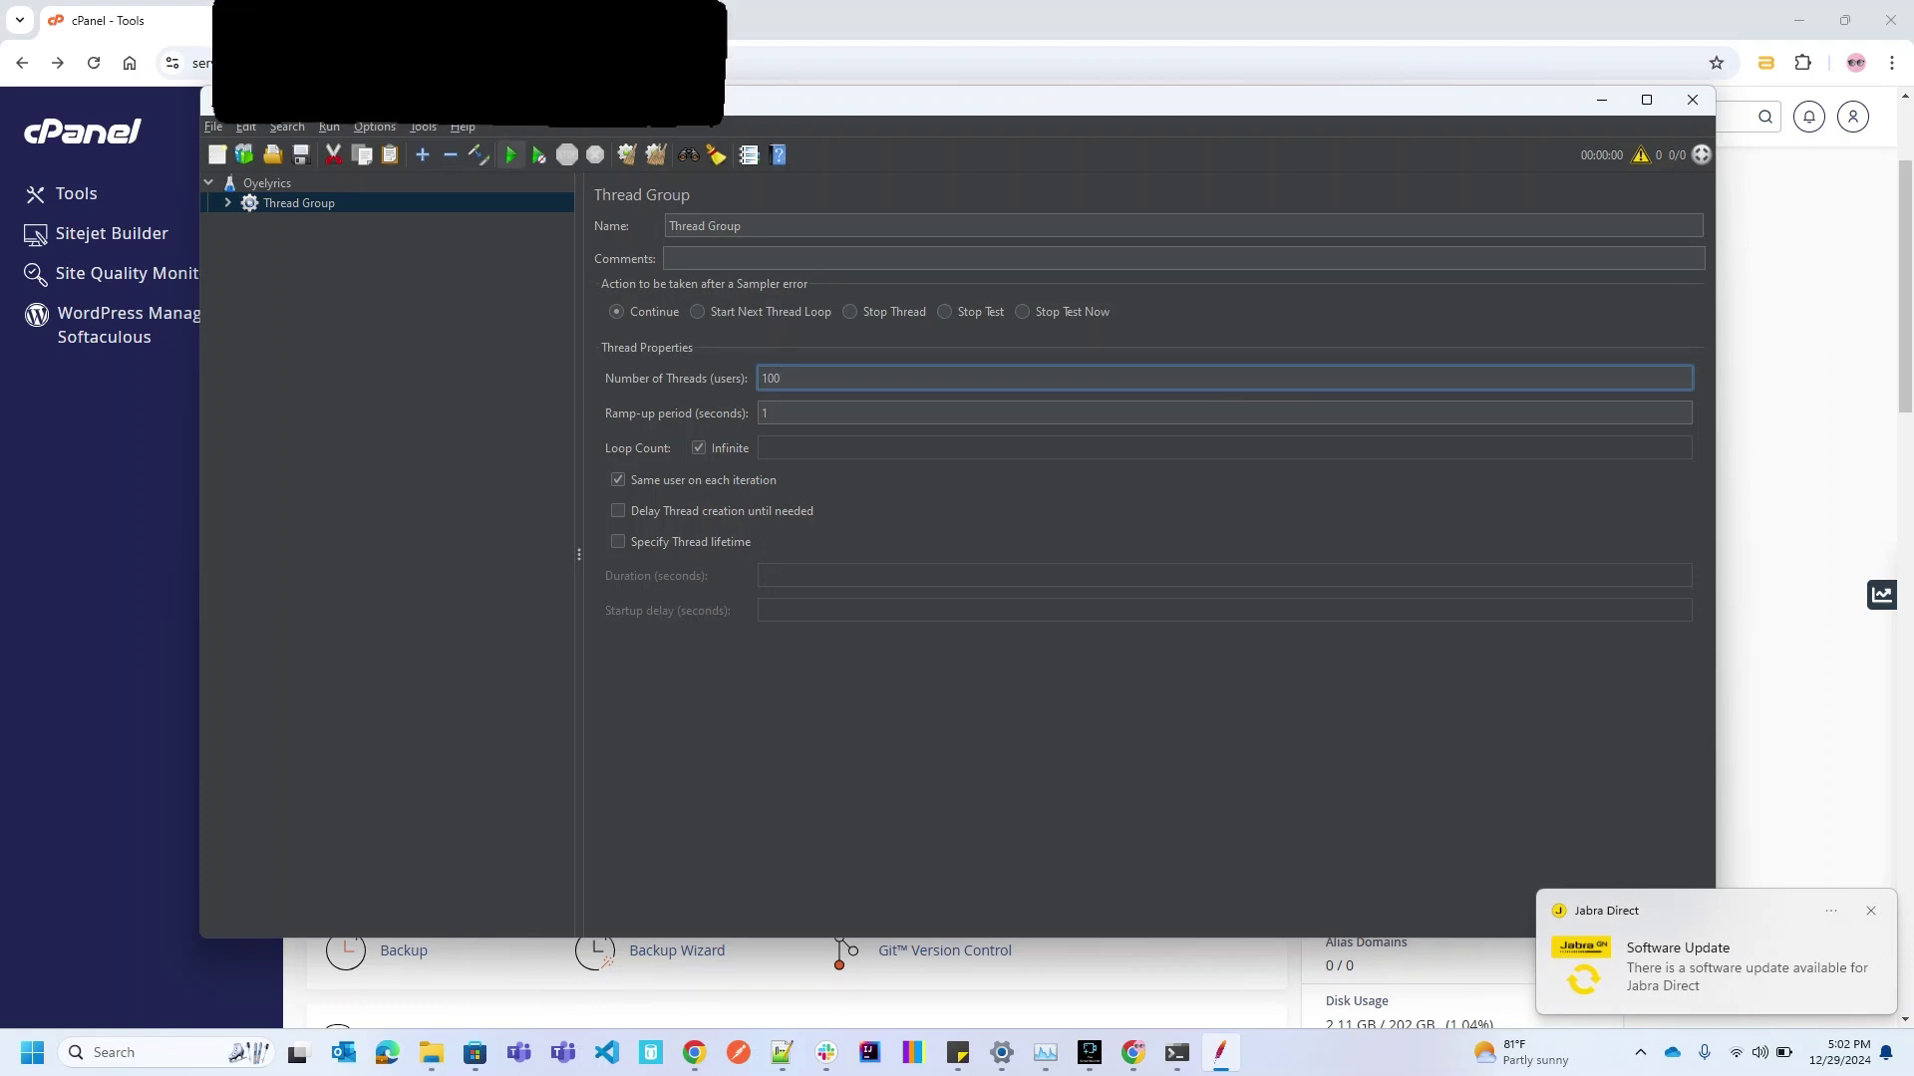
pyautogui.doubleClick(299, 204)
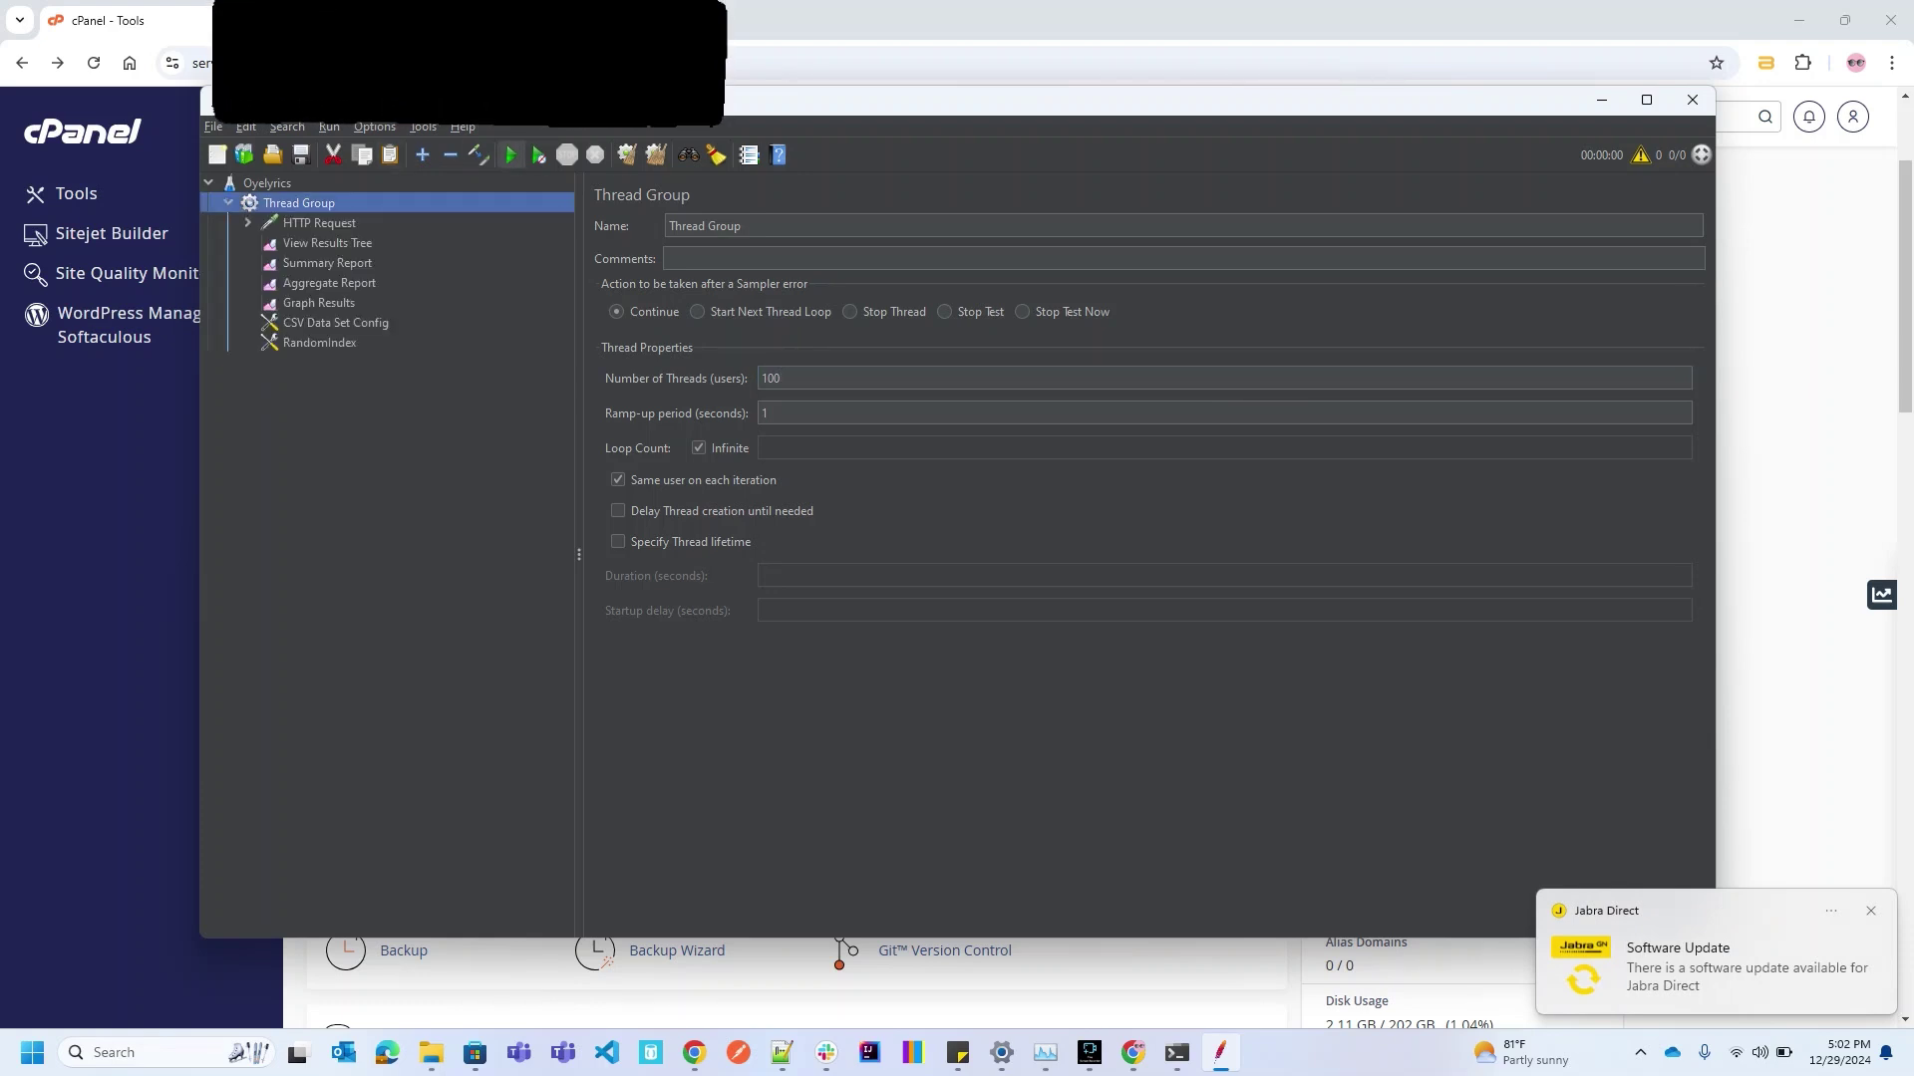
pyautogui.click(512, 155)
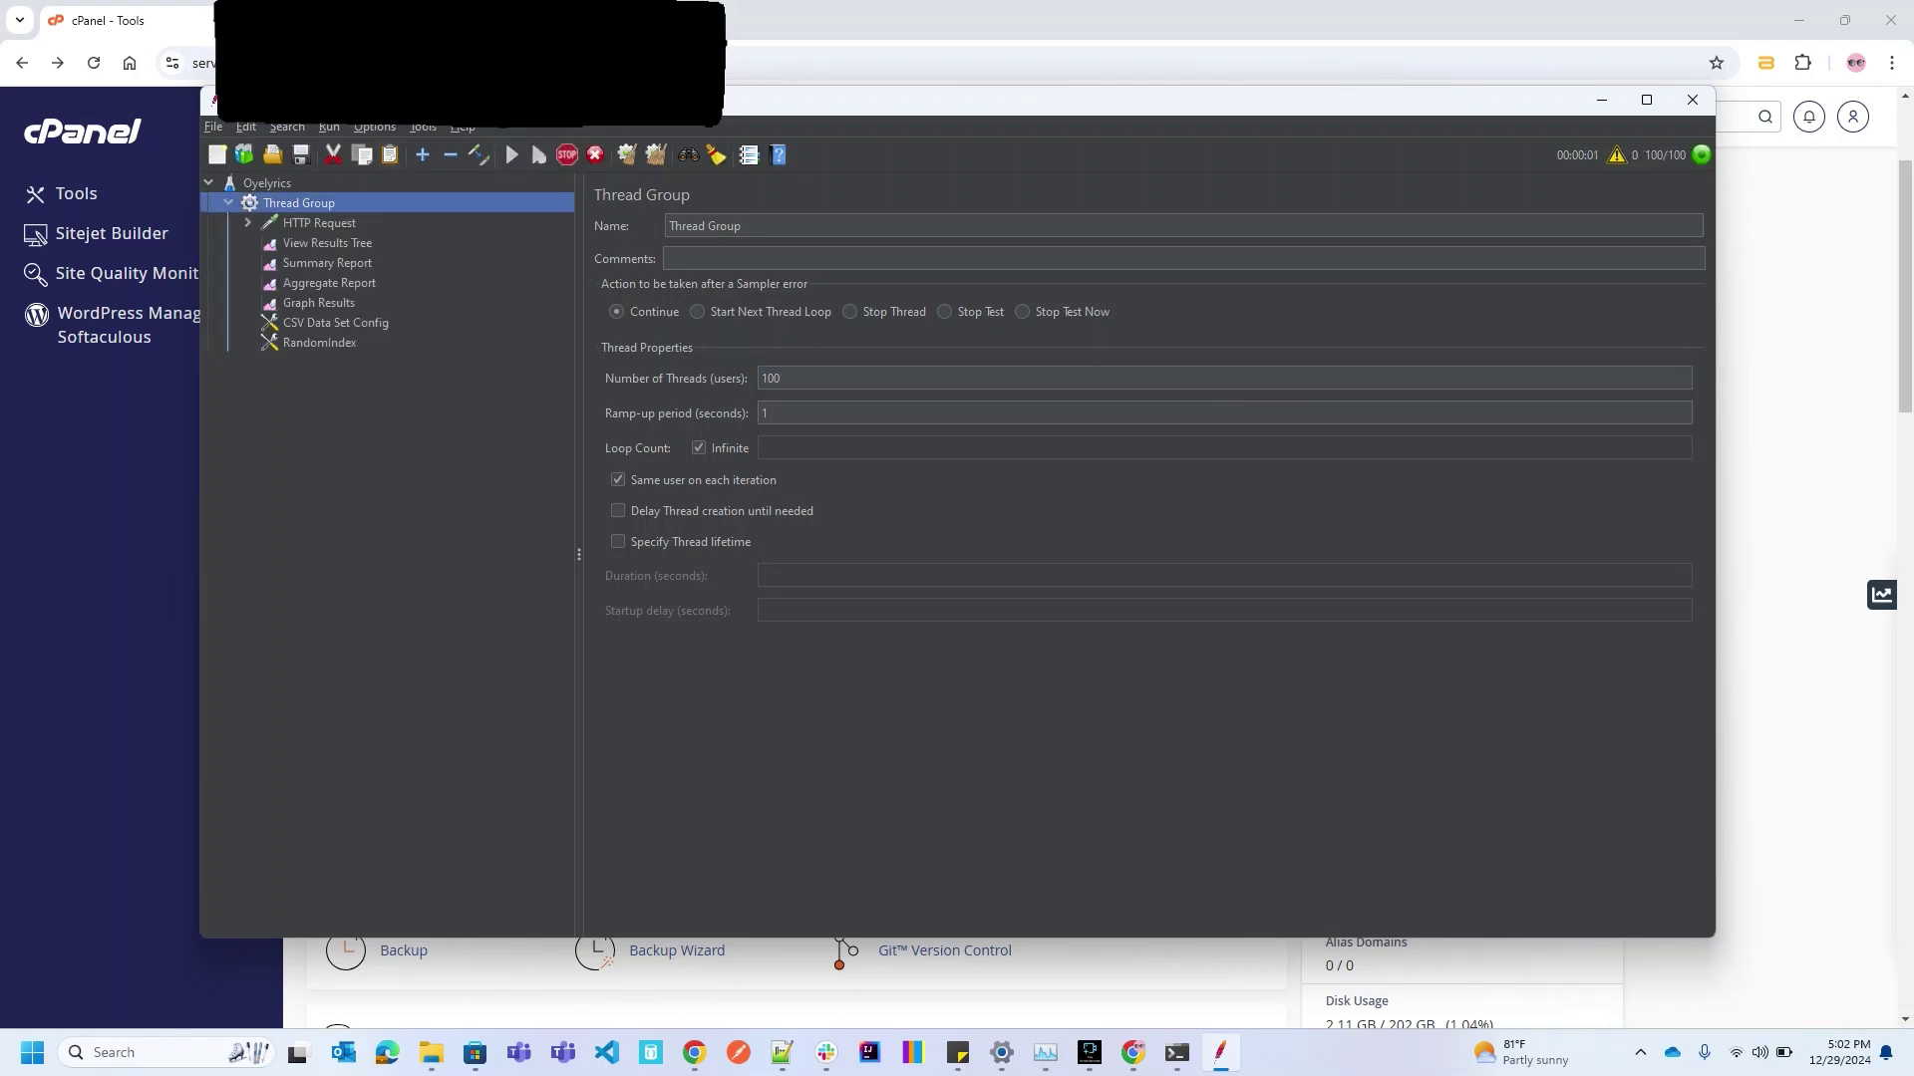
# Inspect an HTTP Request's sampler result in the View Results Tree listener
pyautogui.click(327, 243)
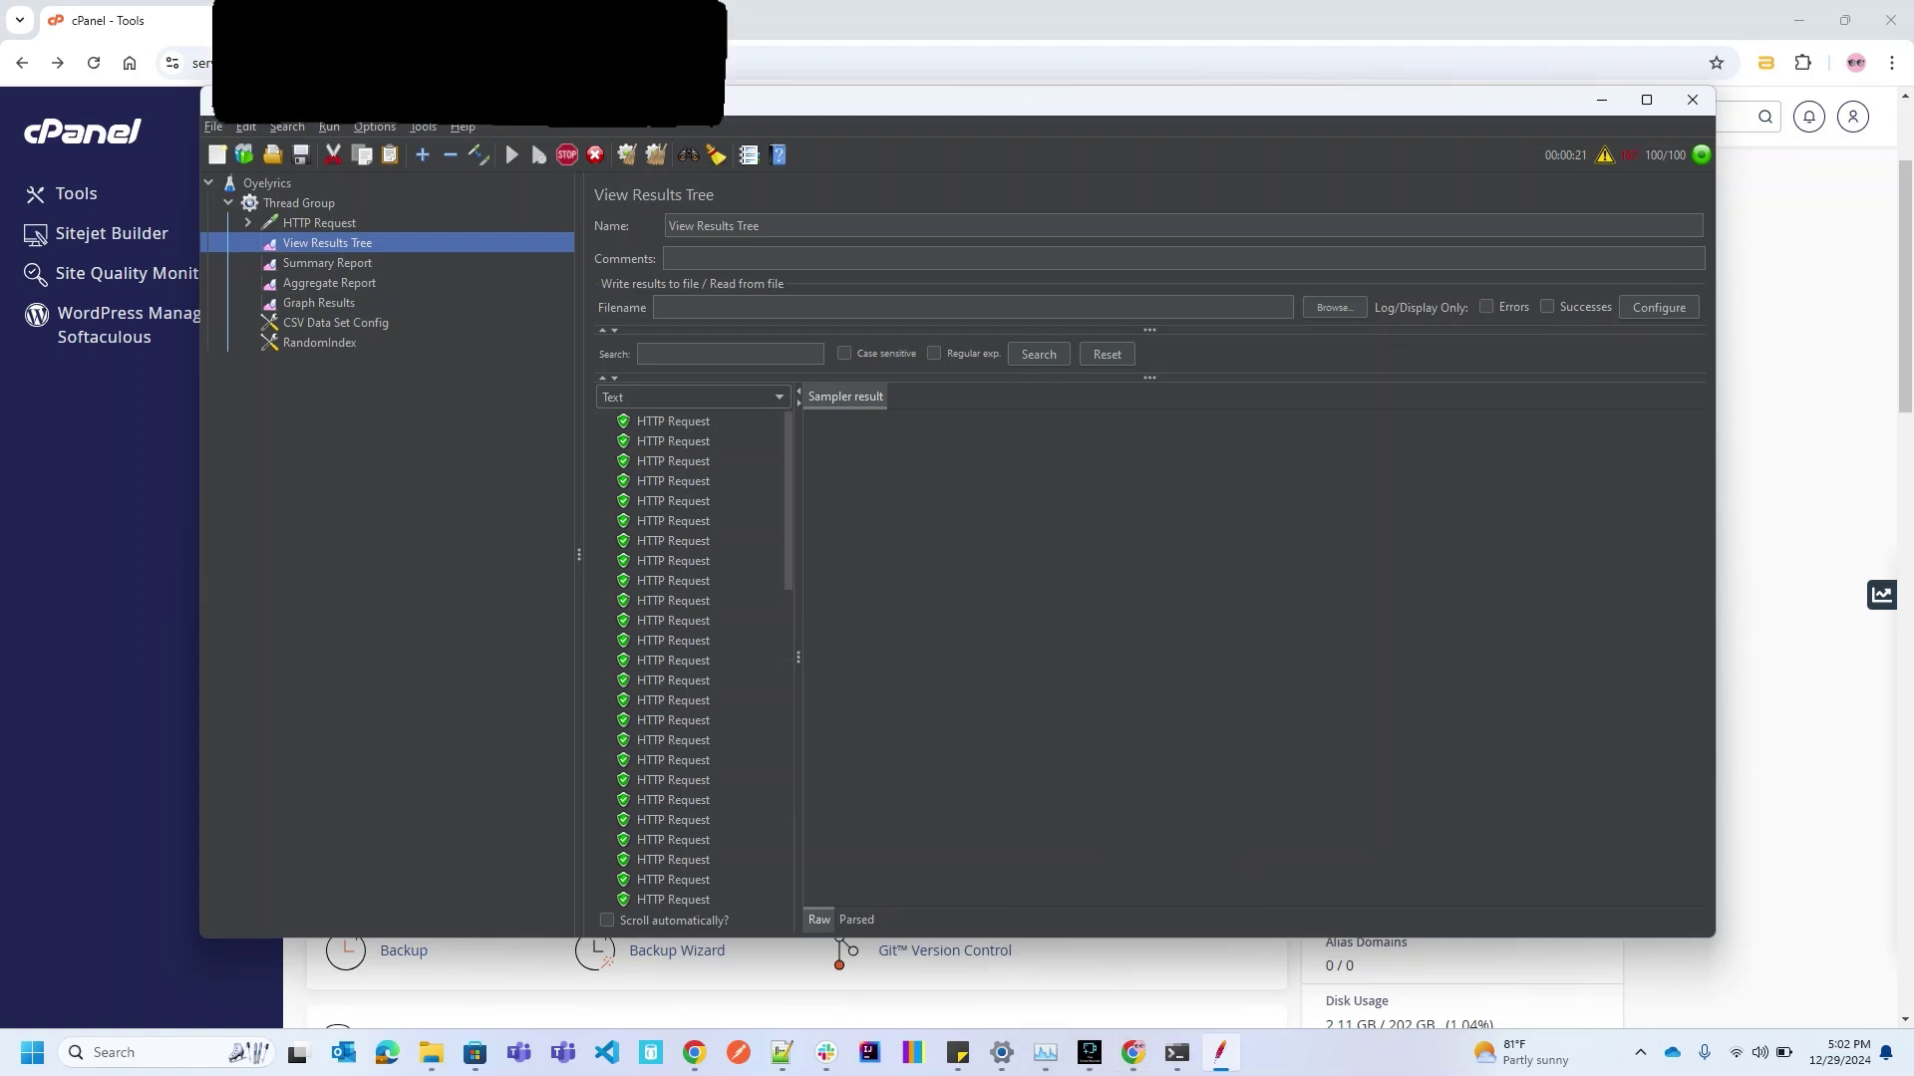
pyautogui.click(810, 424)
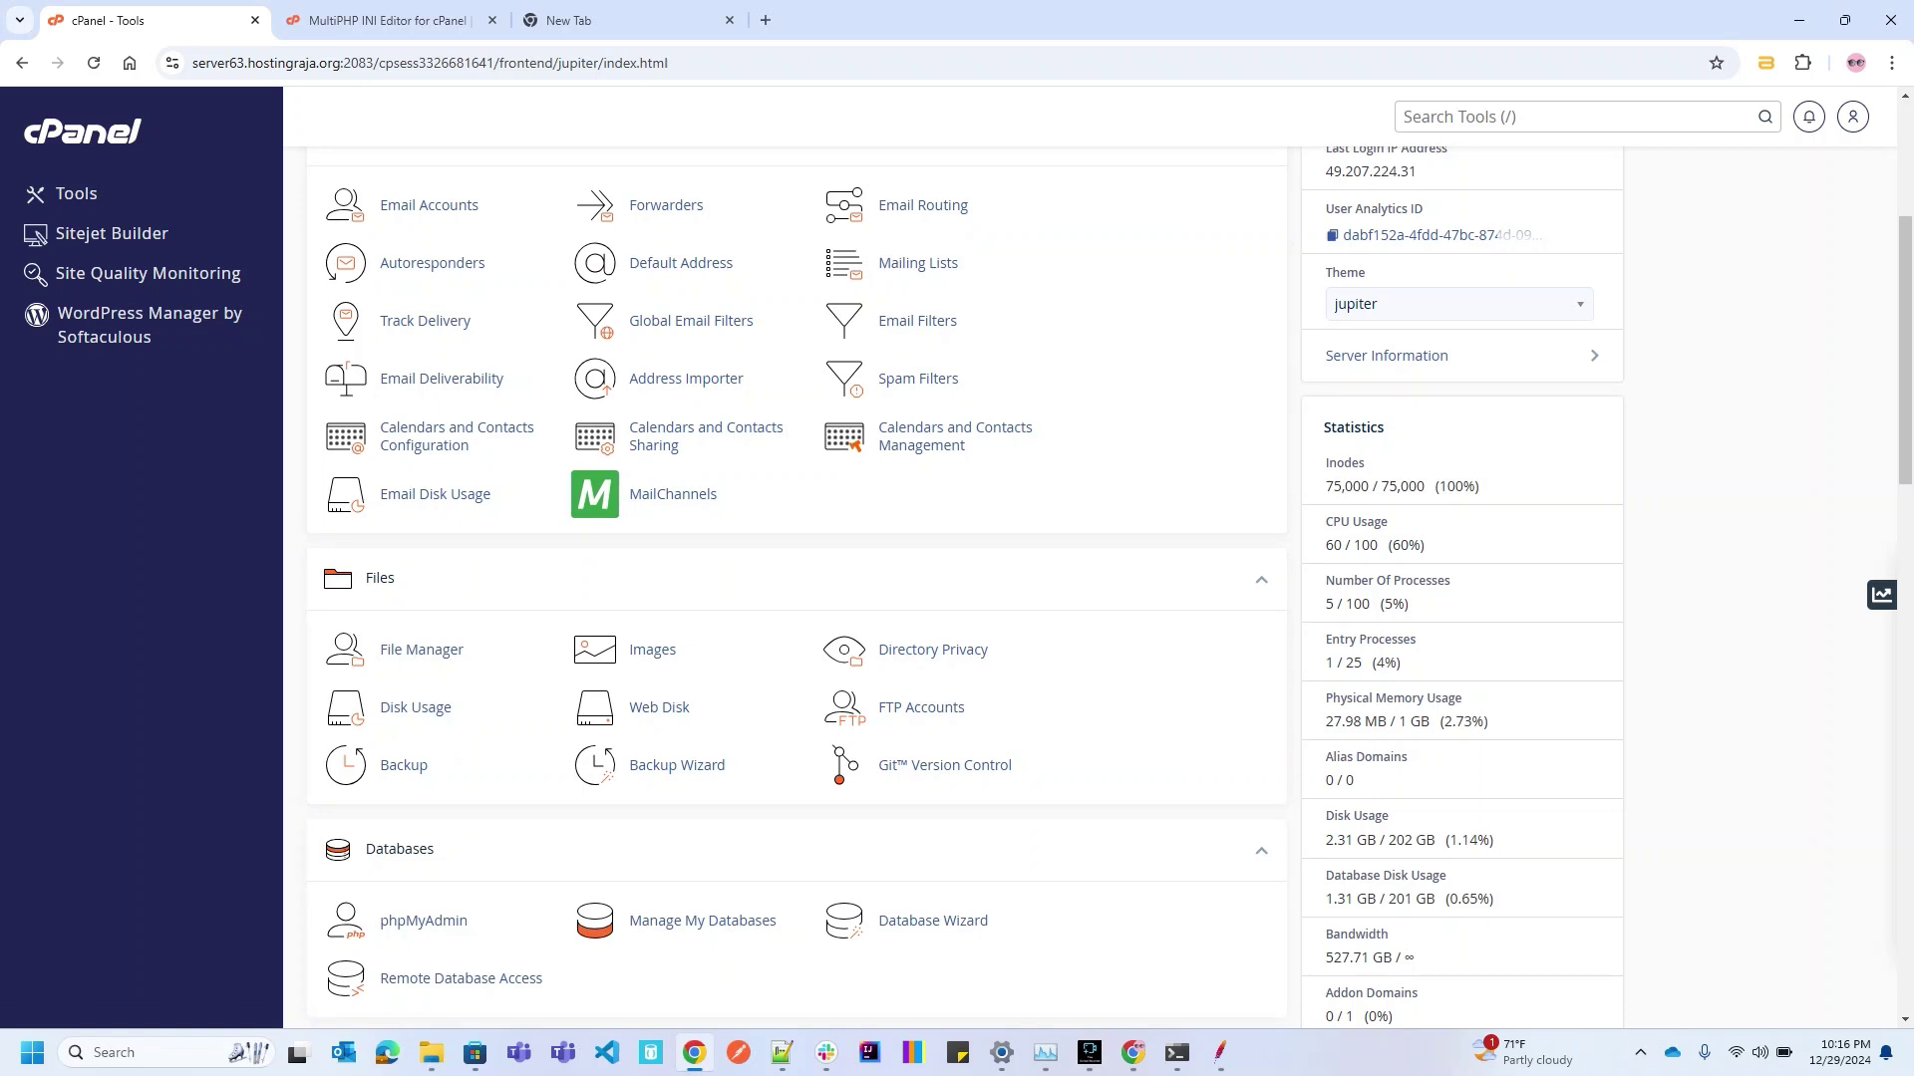
# Recheck the inode statistics in cPanel, then stop the running load test in JMeter and minimize its window
pyautogui.scroll(1, 797, 678)
pyautogui.scroll(-1, 798, 677)
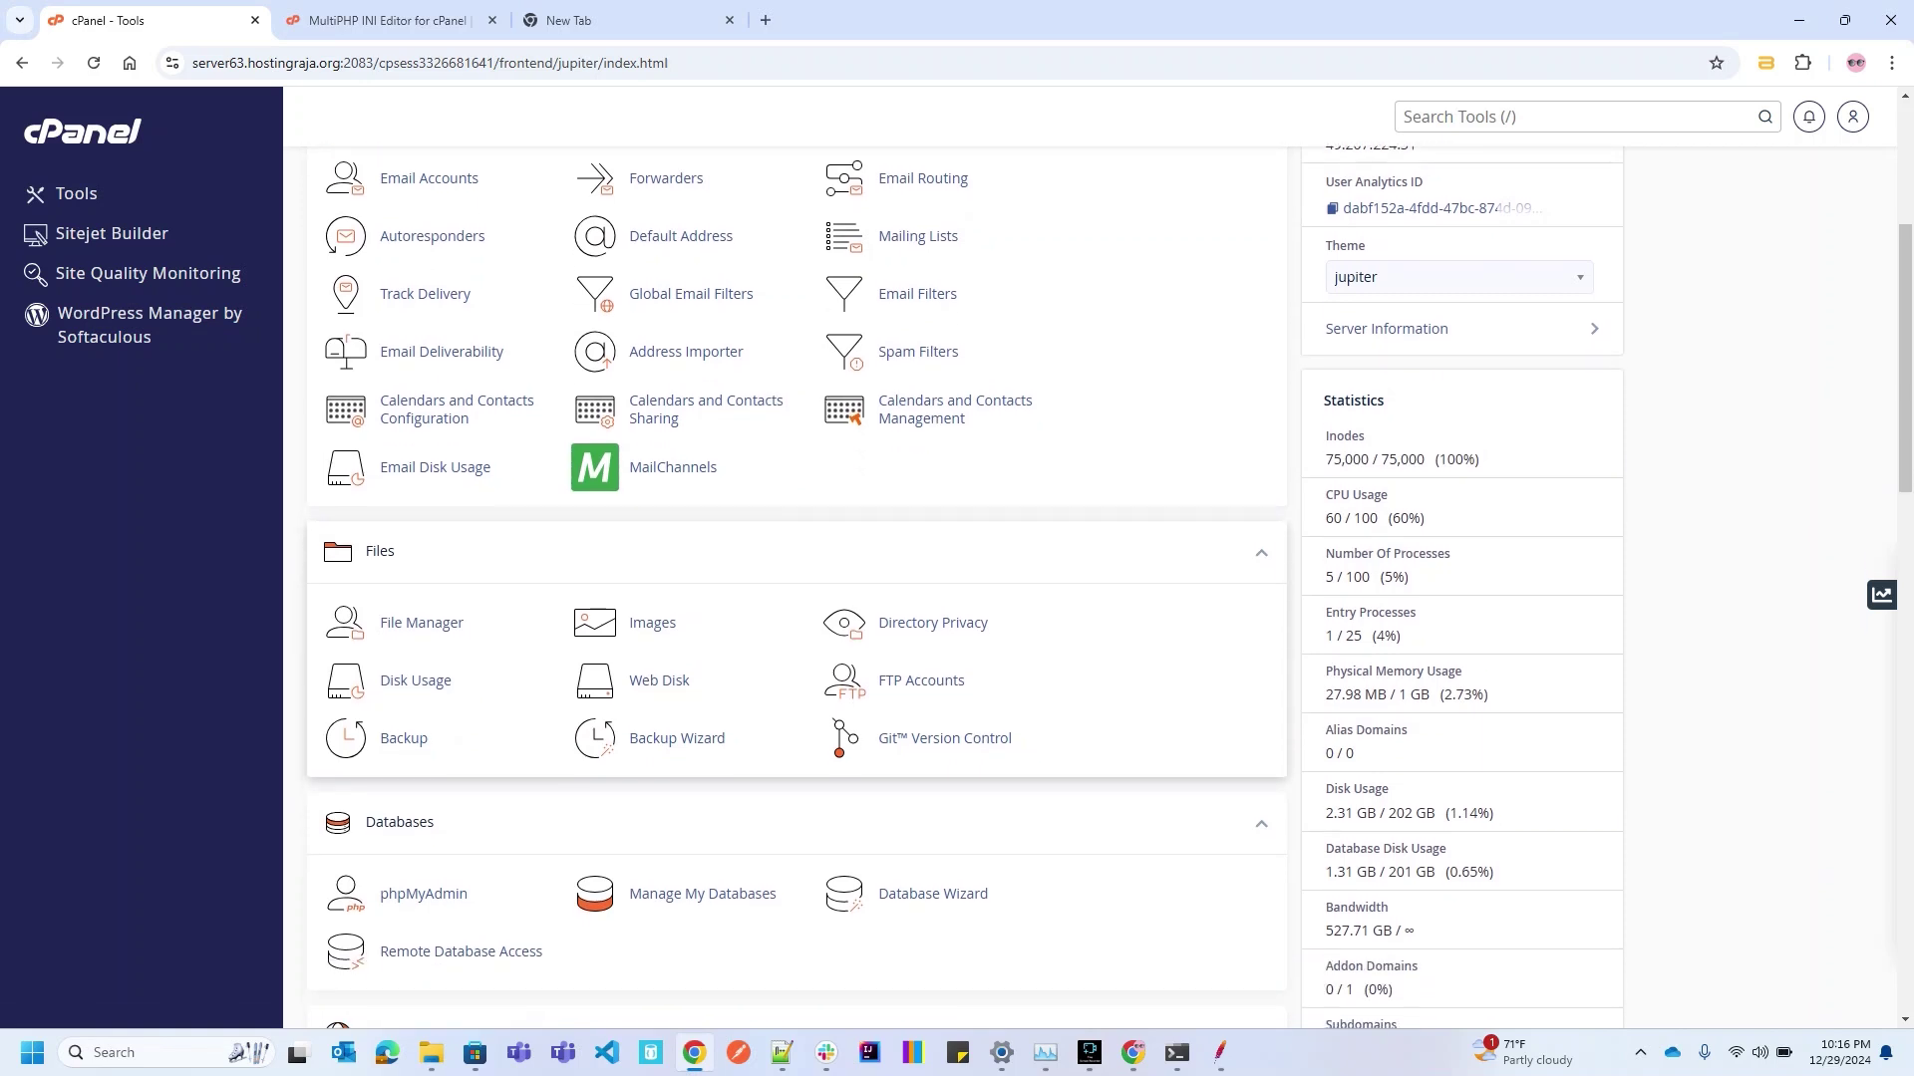
pyautogui.moveTo(1220, 1055)
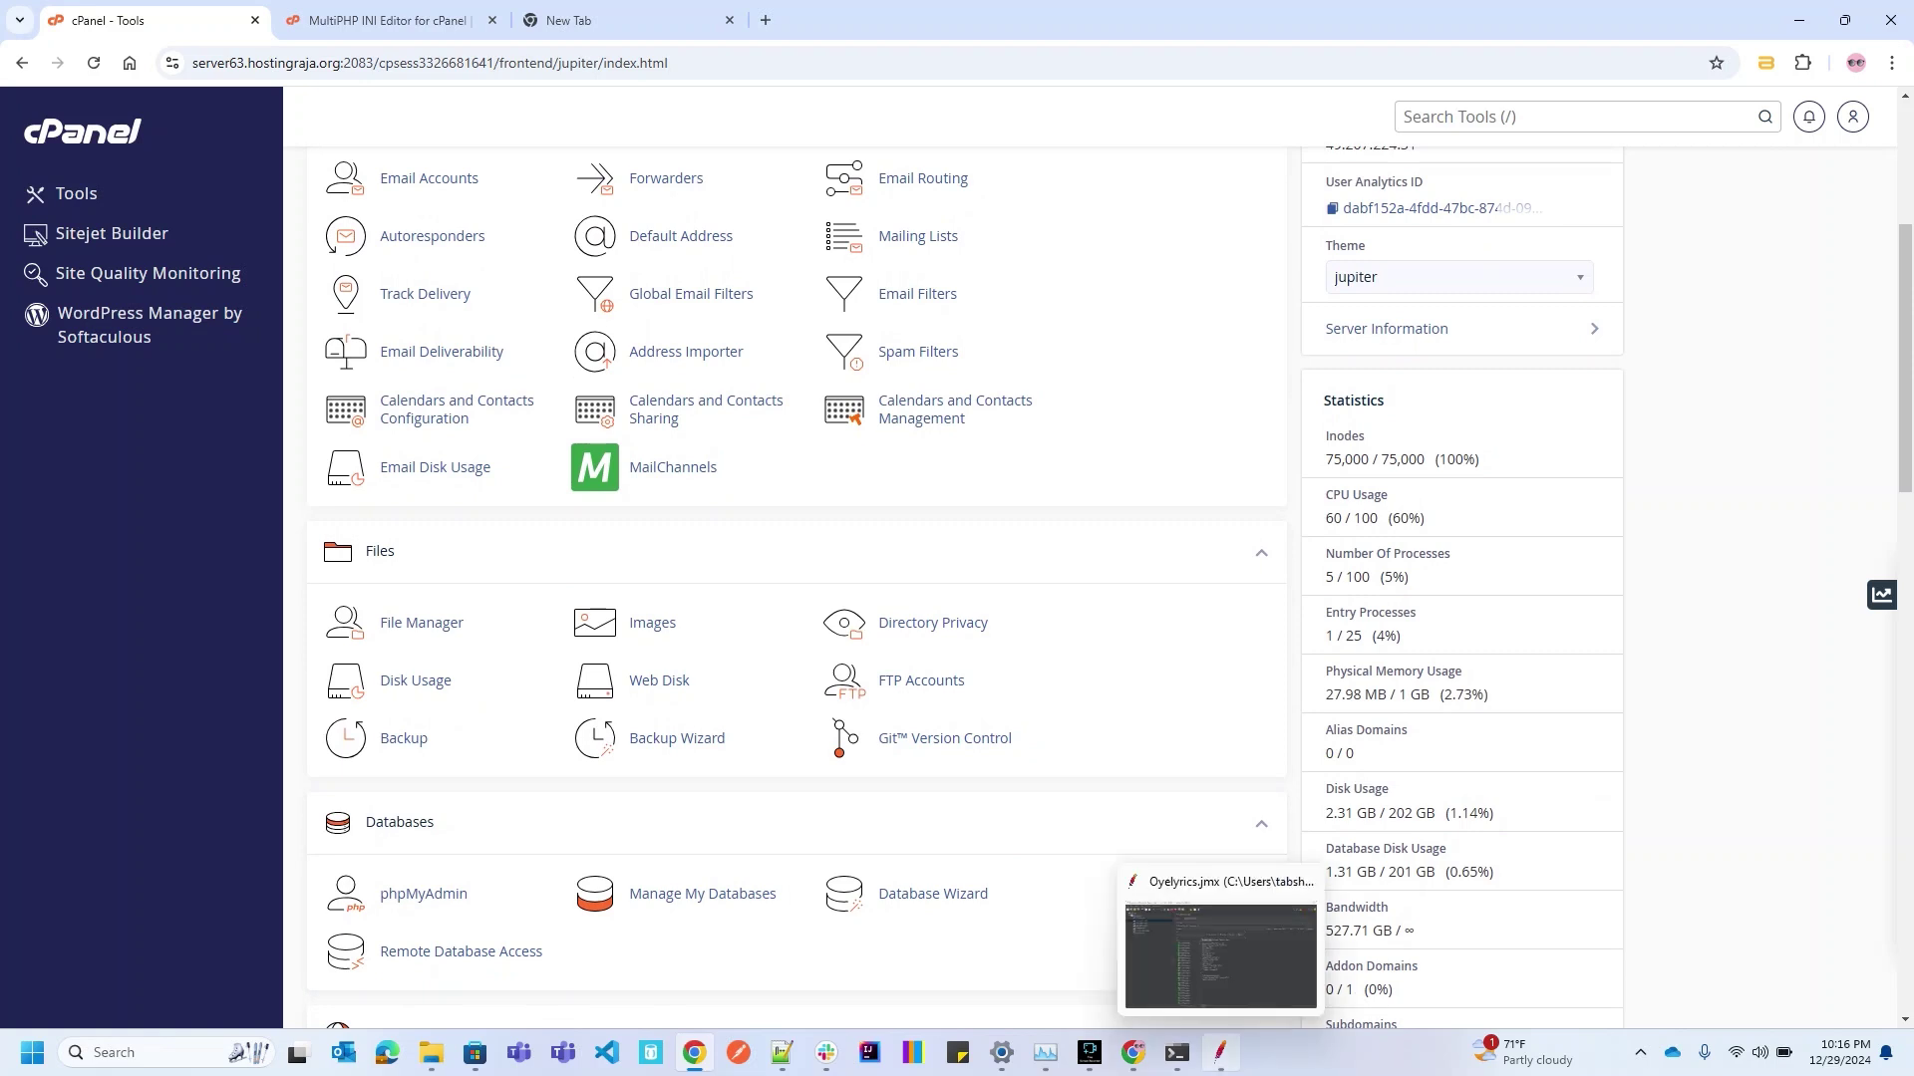
pyautogui.click(1220, 1053)
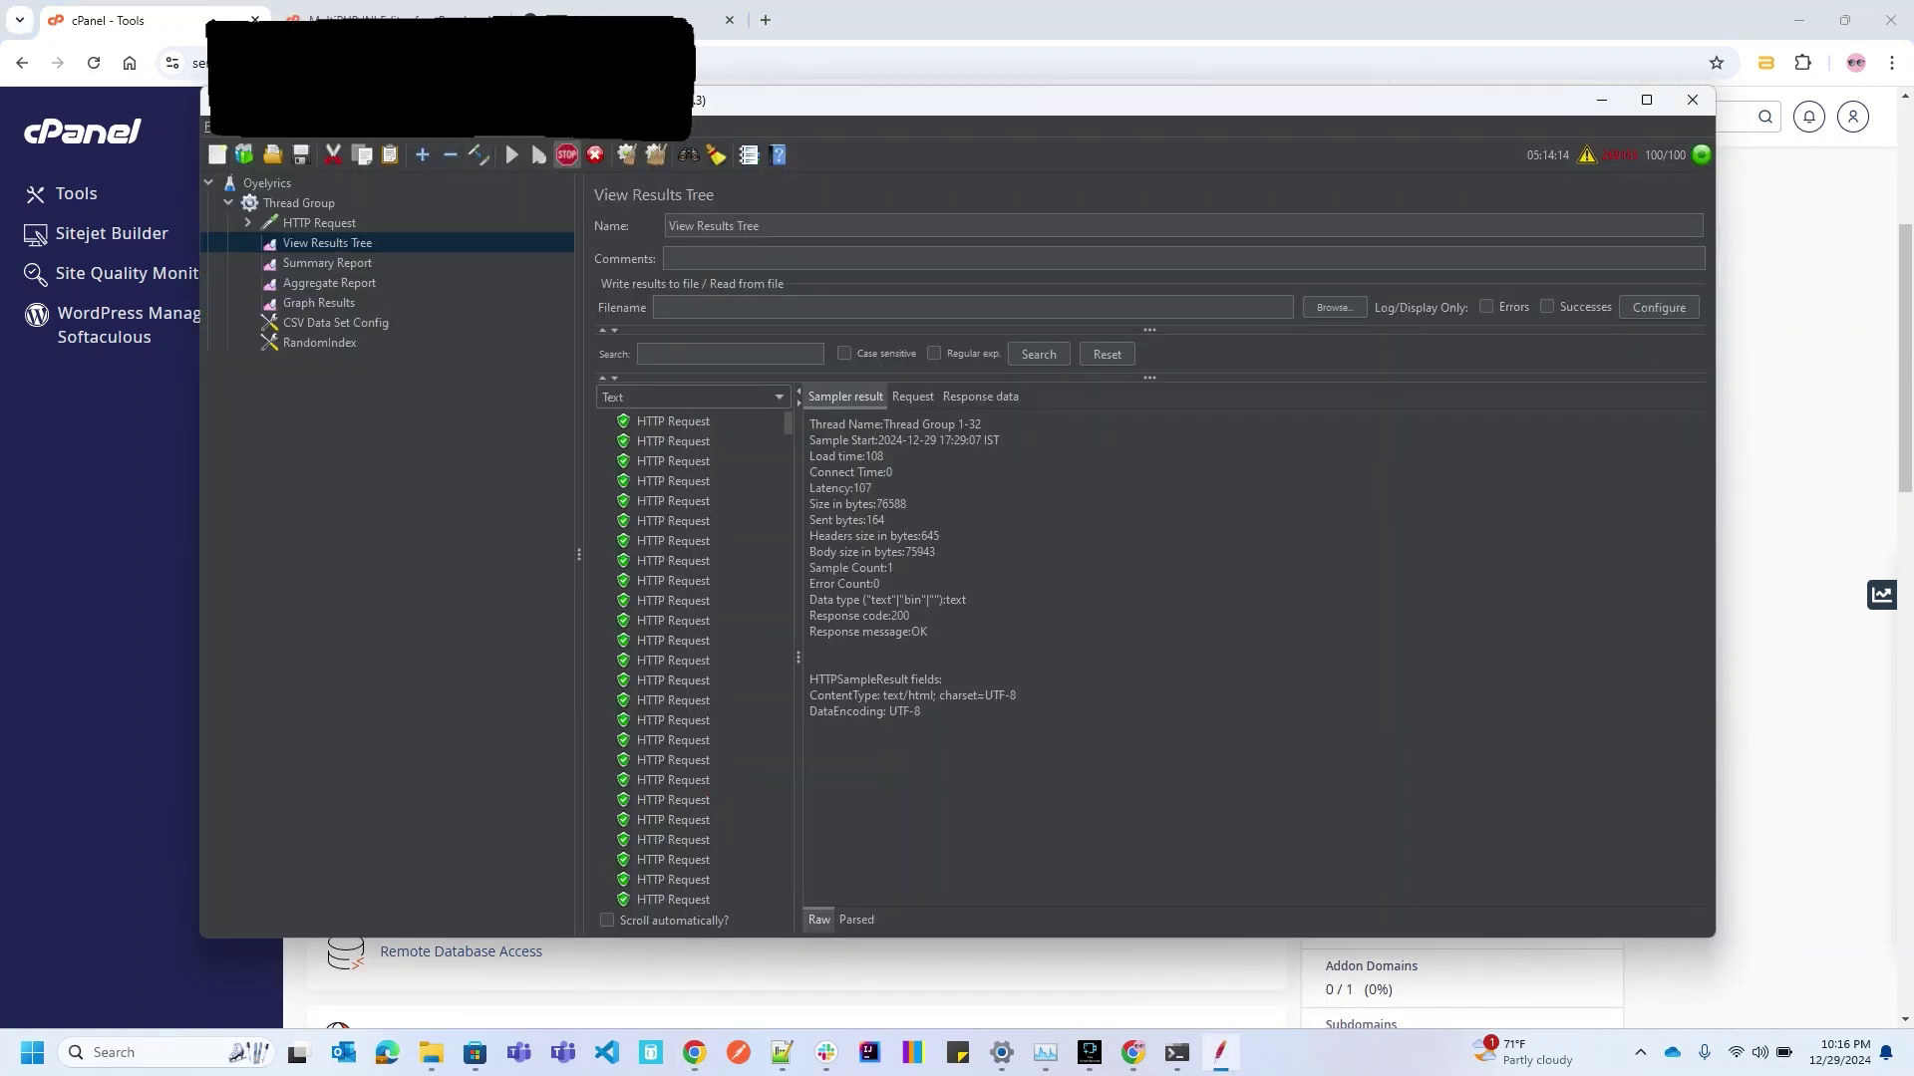
pyautogui.click(567, 155)
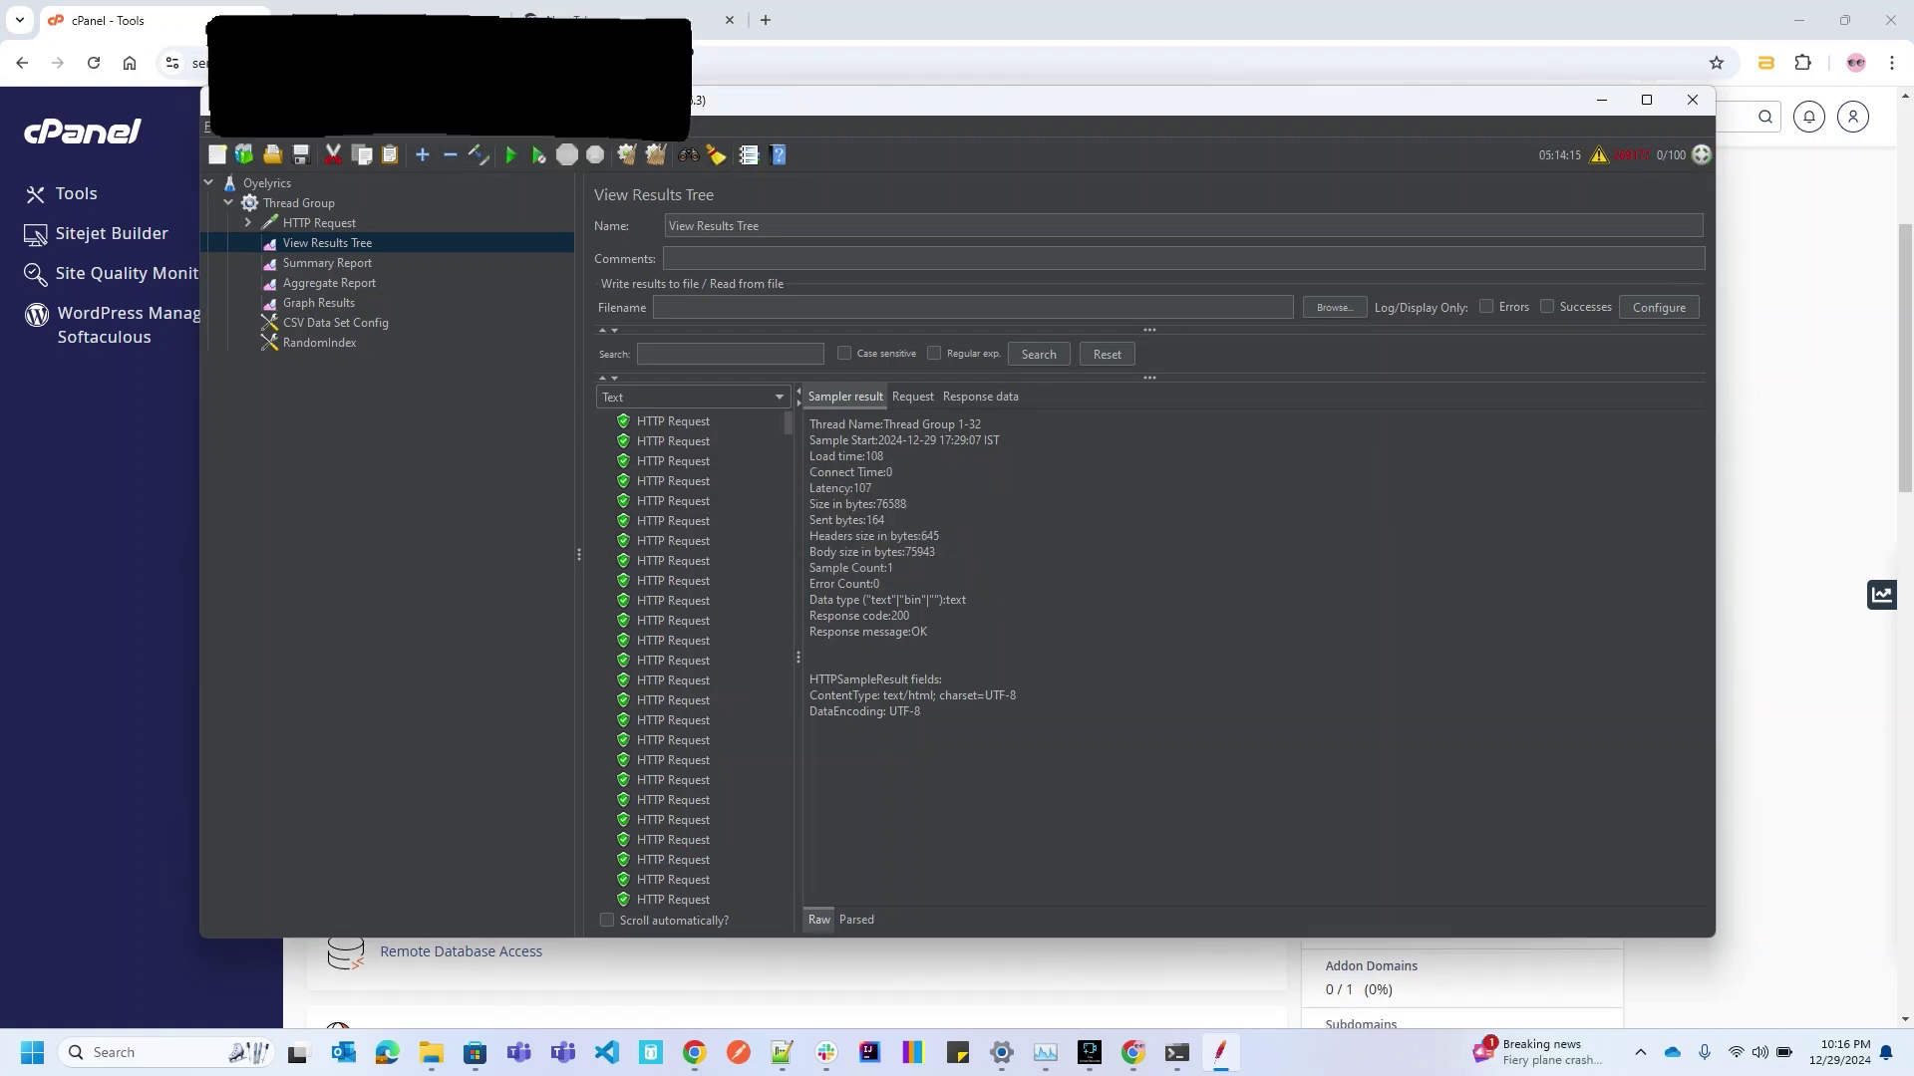
pyautogui.click(1602, 99)
# Open the Terminal tool from the Advanced section of cPanel
pyautogui.scroll(-3, 797, 564)
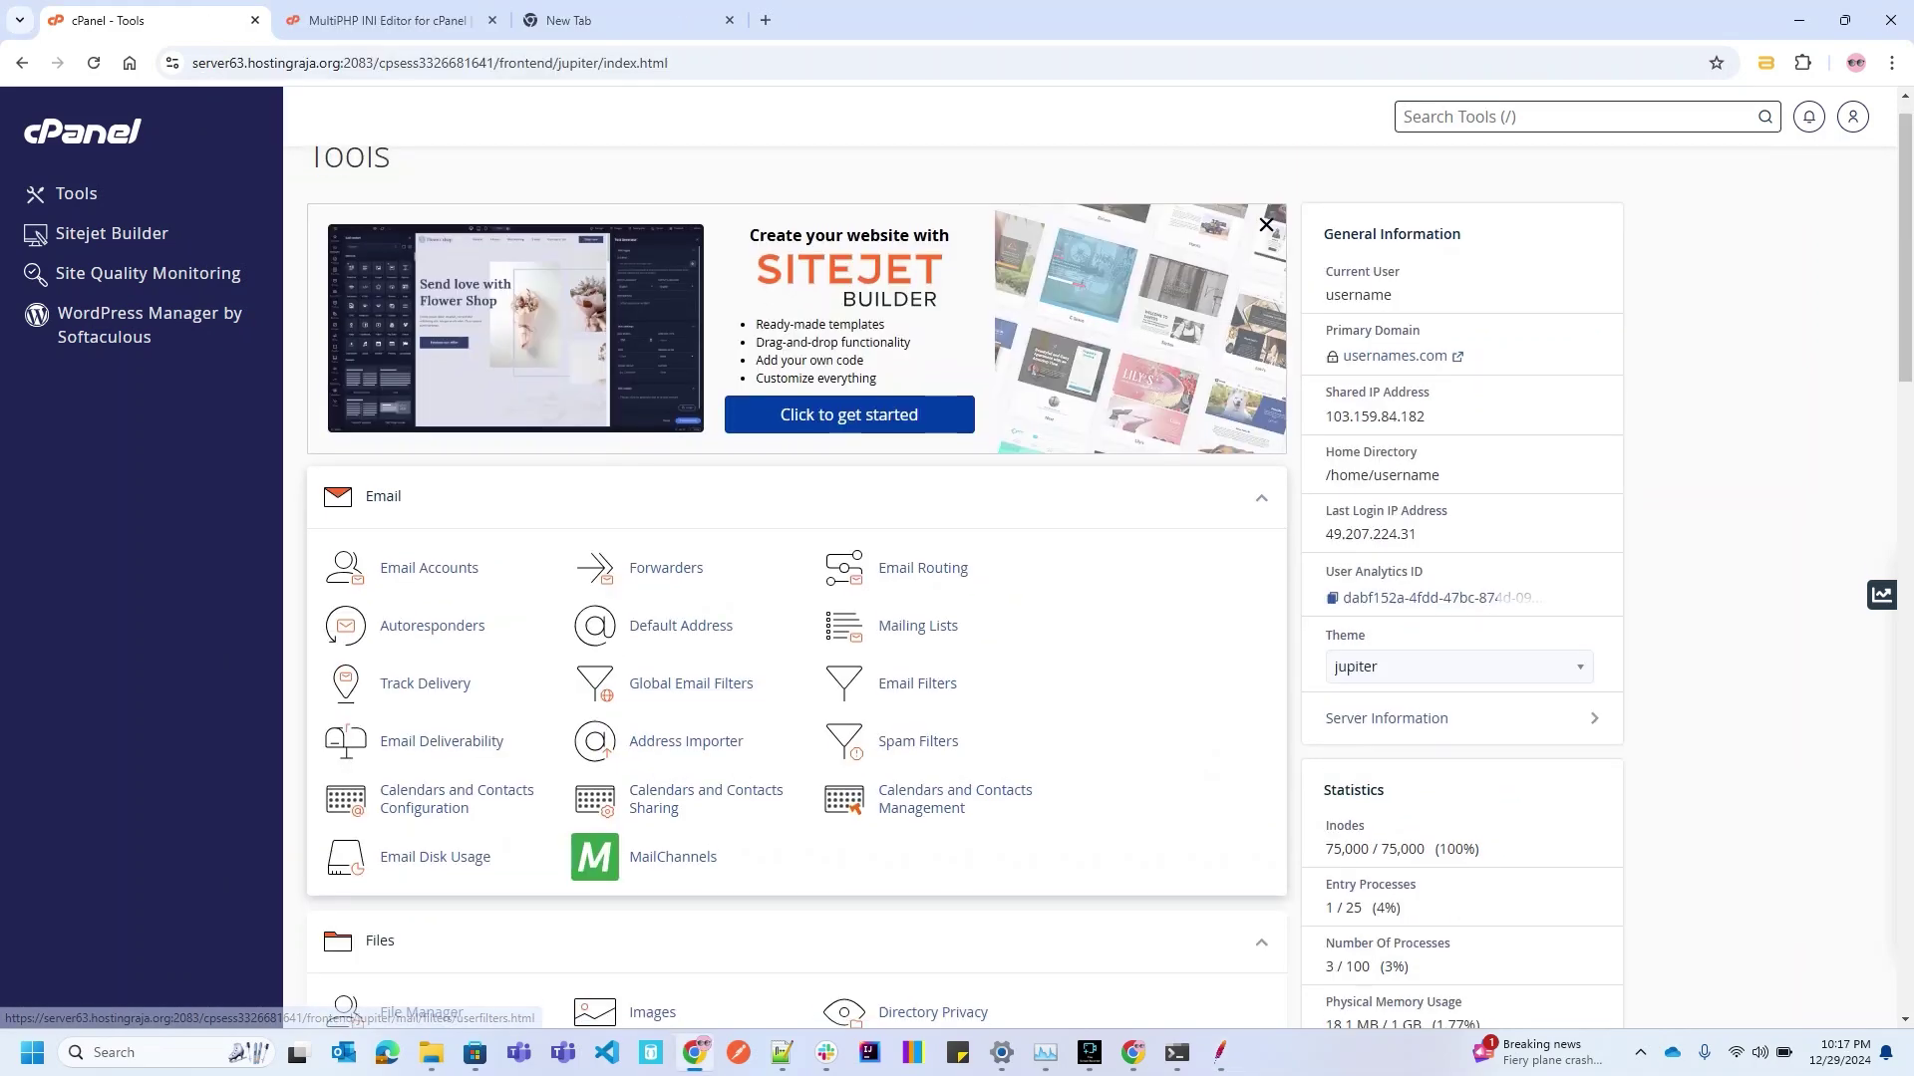
pyautogui.scroll(-3, 797, 588)
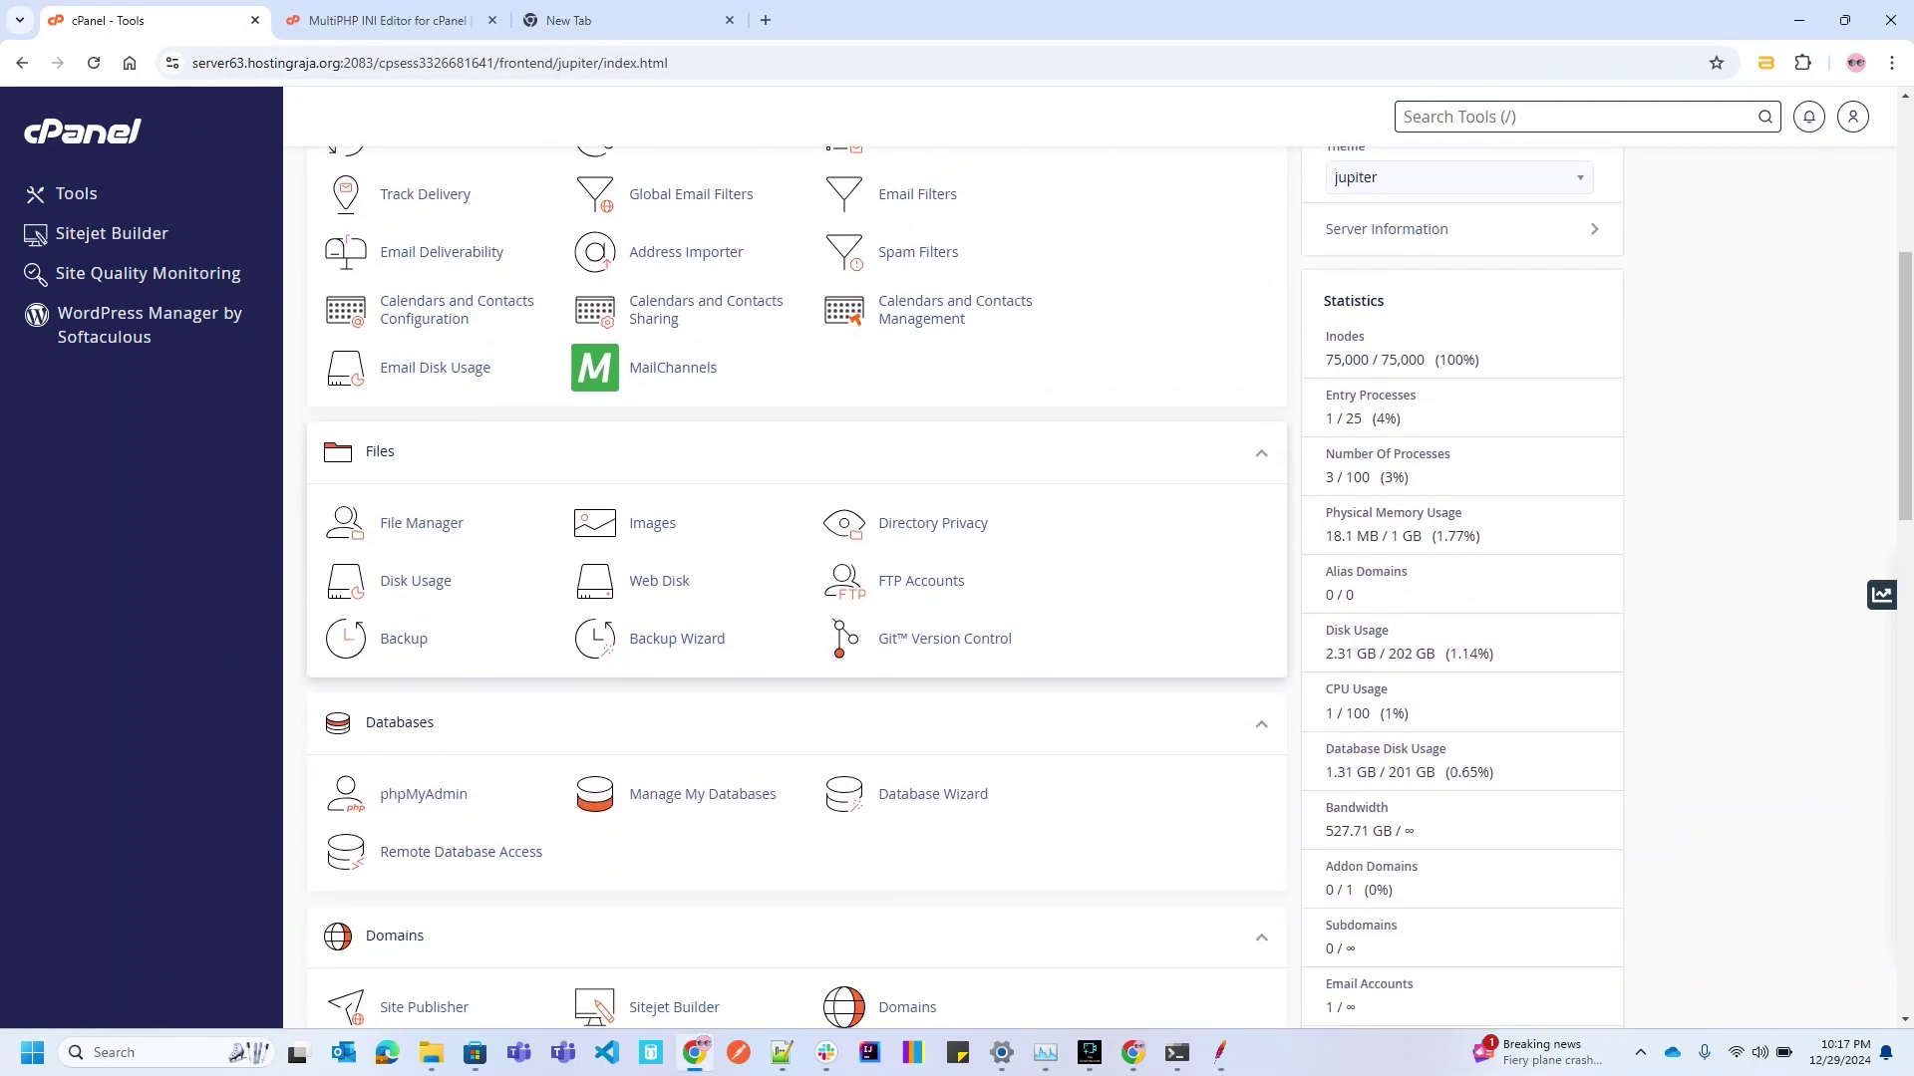
pyautogui.scroll(-7, 663, 544)
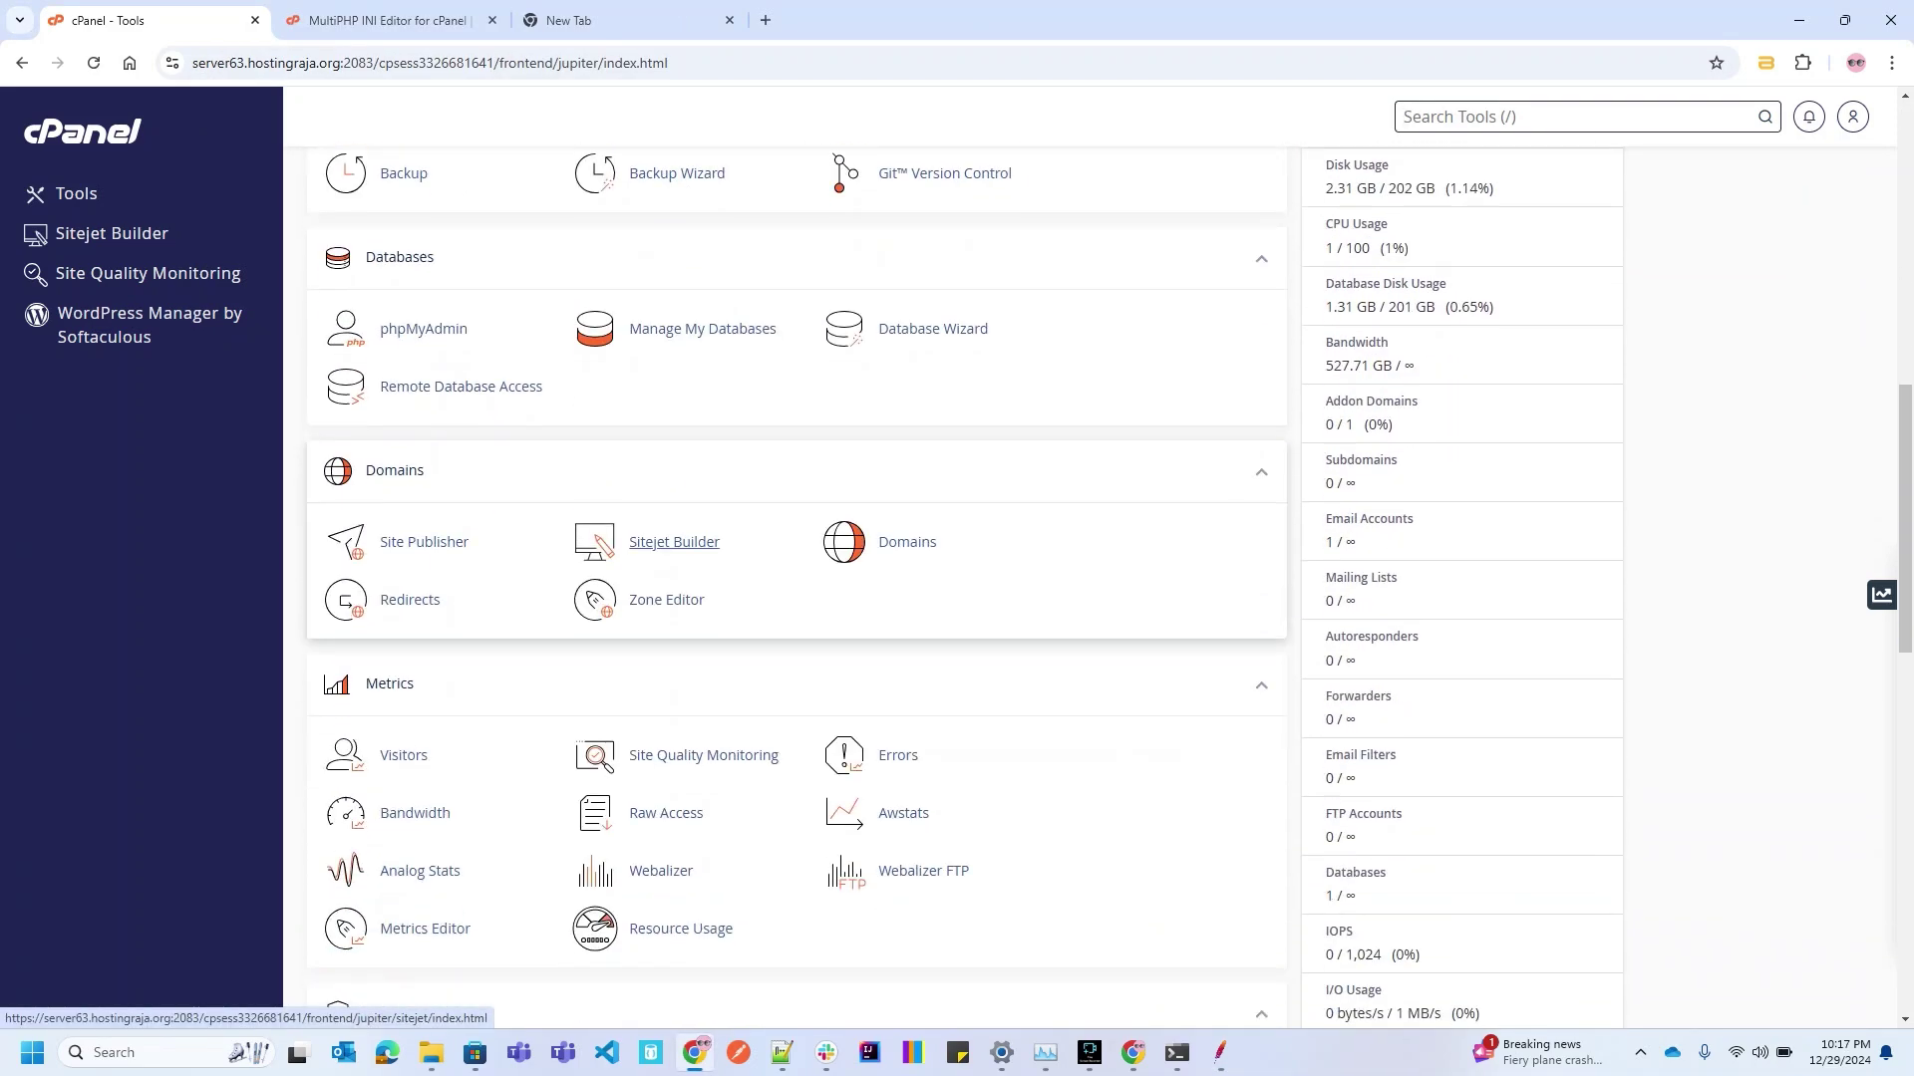
pyautogui.scroll(-5, 688, 710)
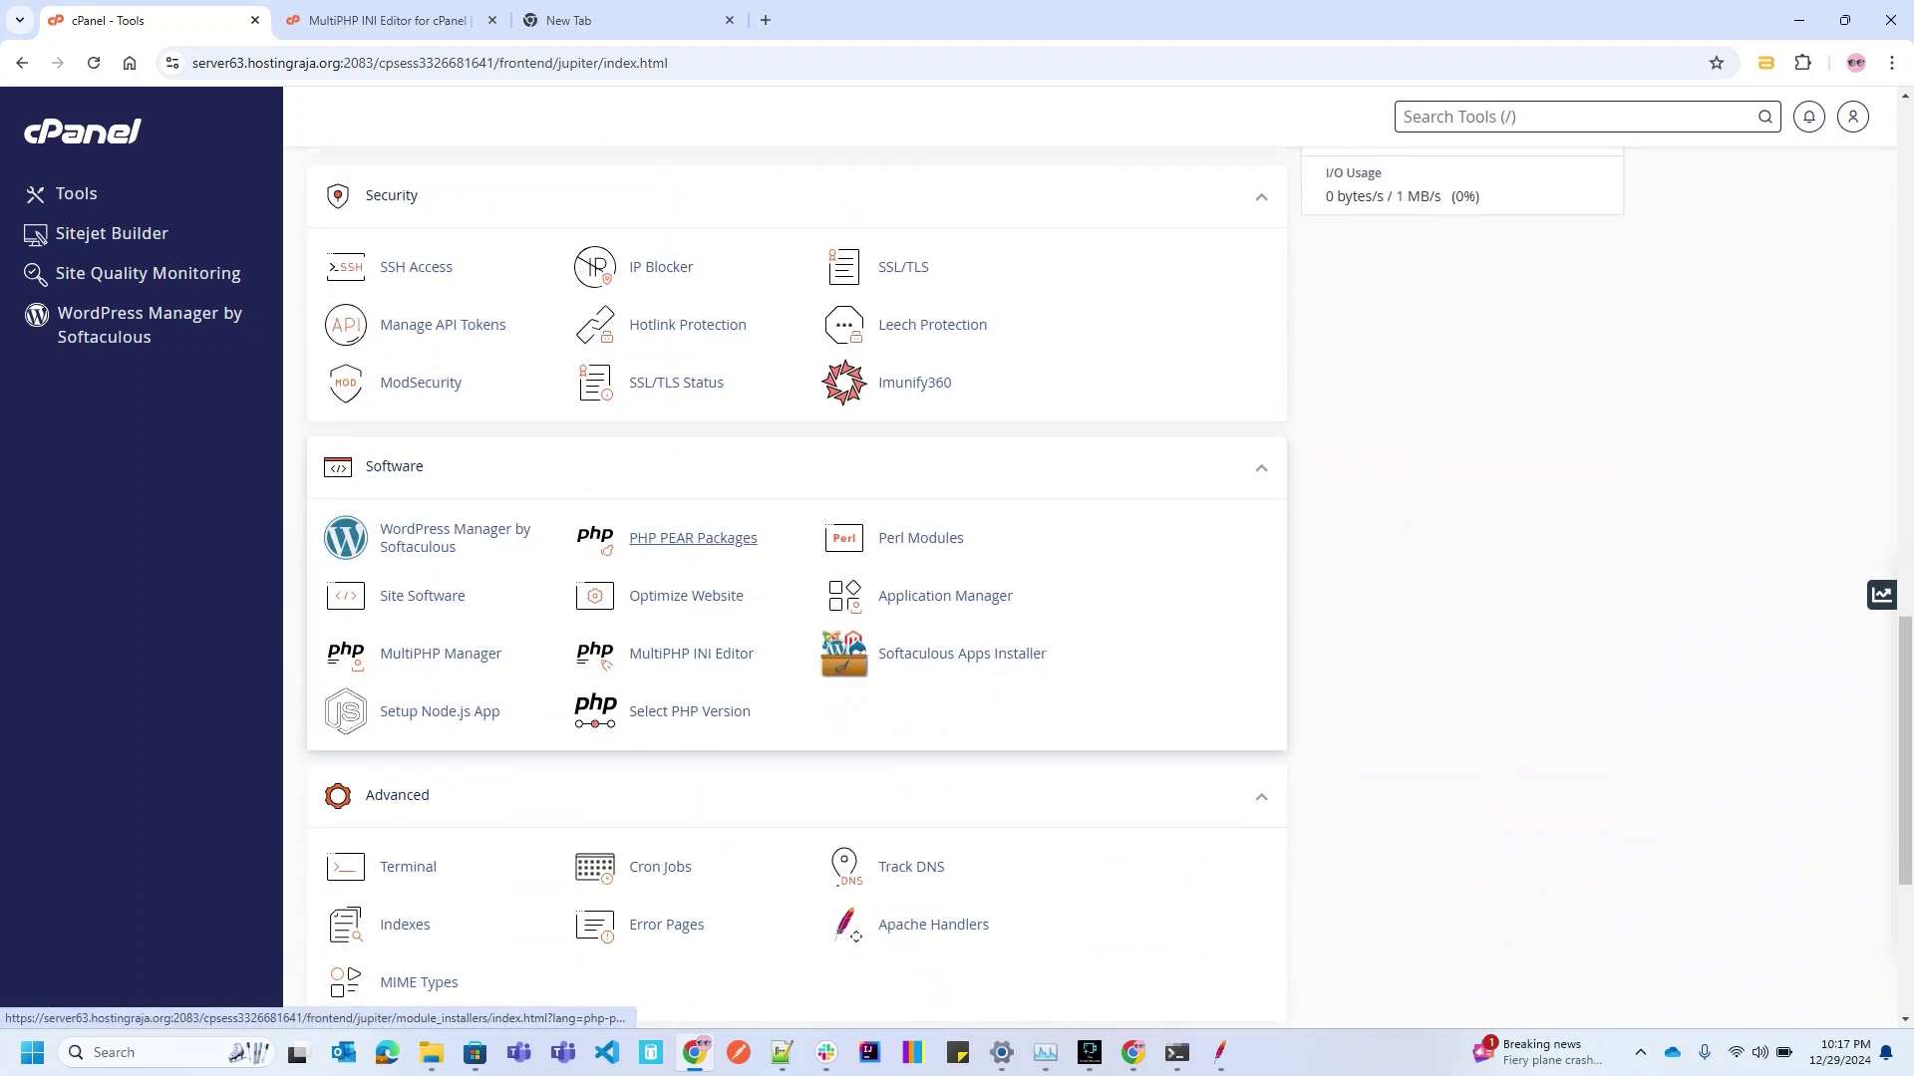
pyautogui.scroll(-1, 688, 709)
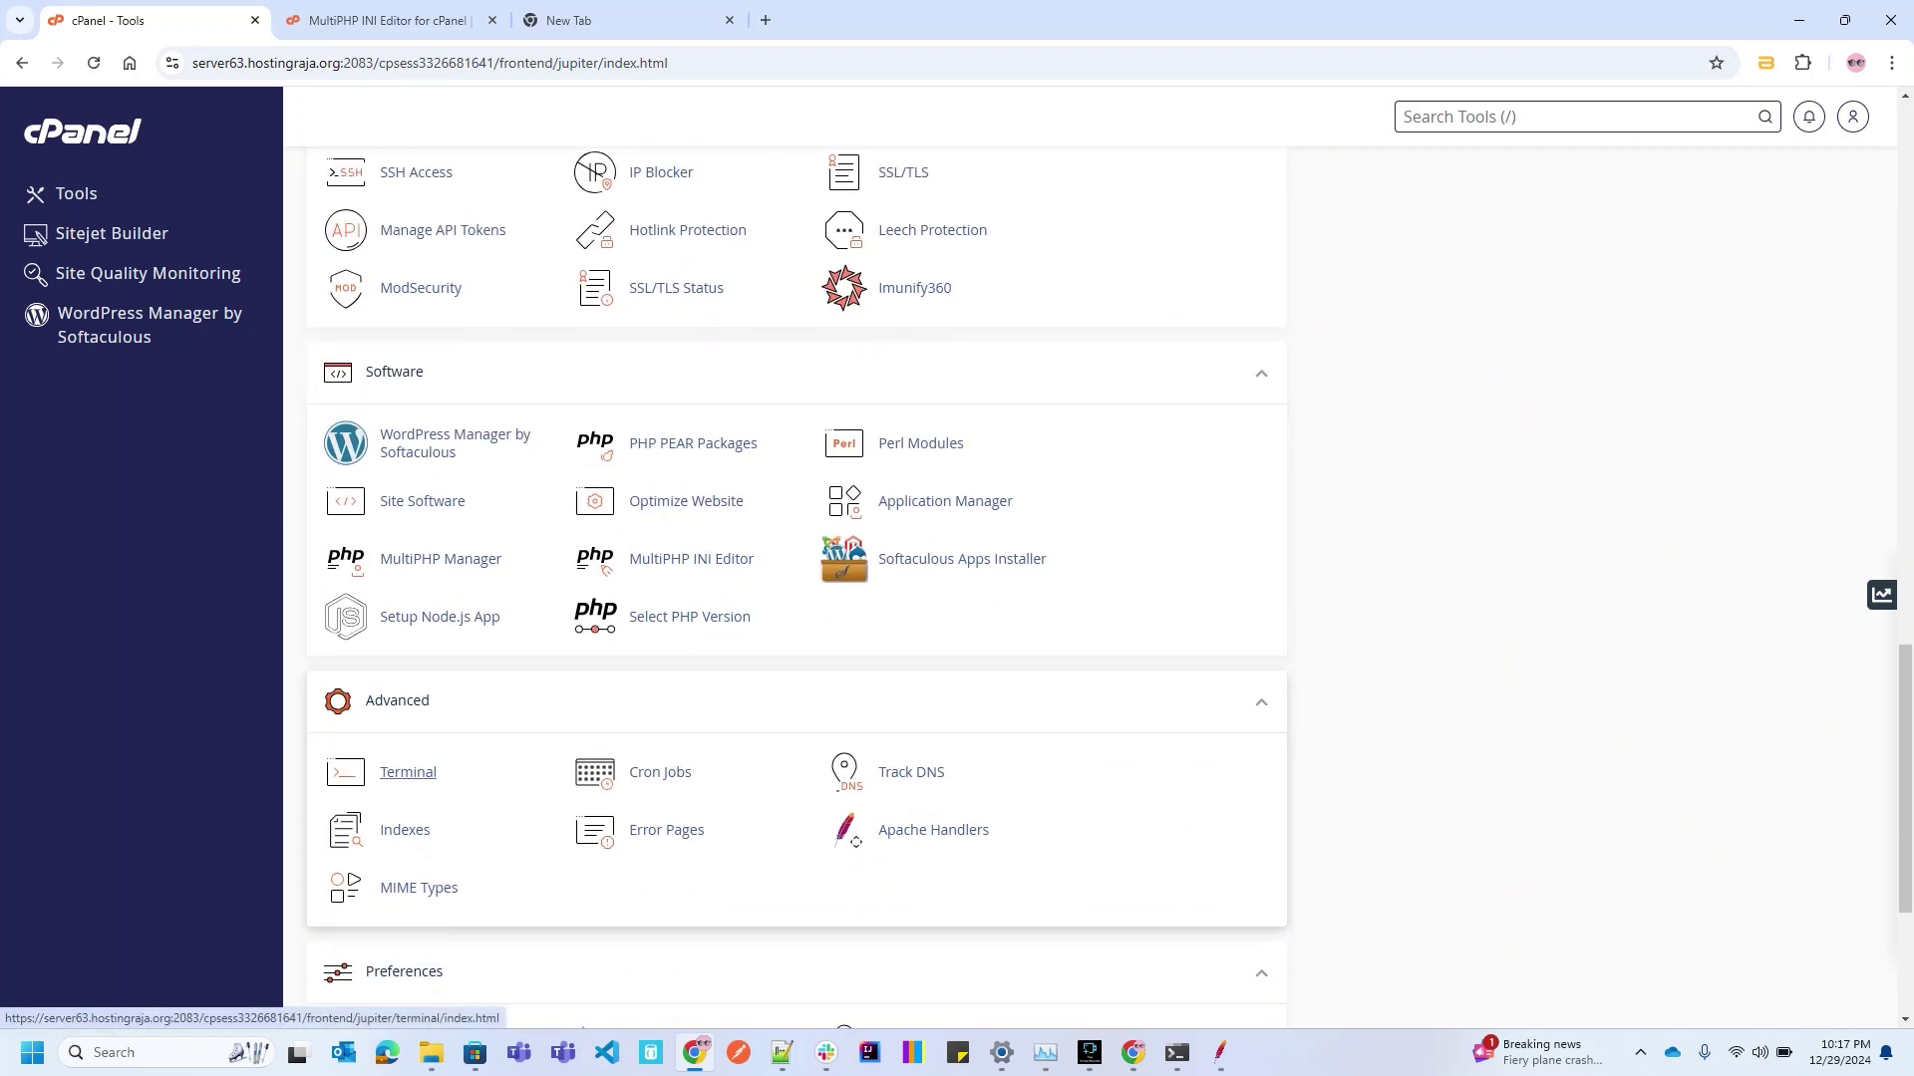
pyautogui.click(408, 773)
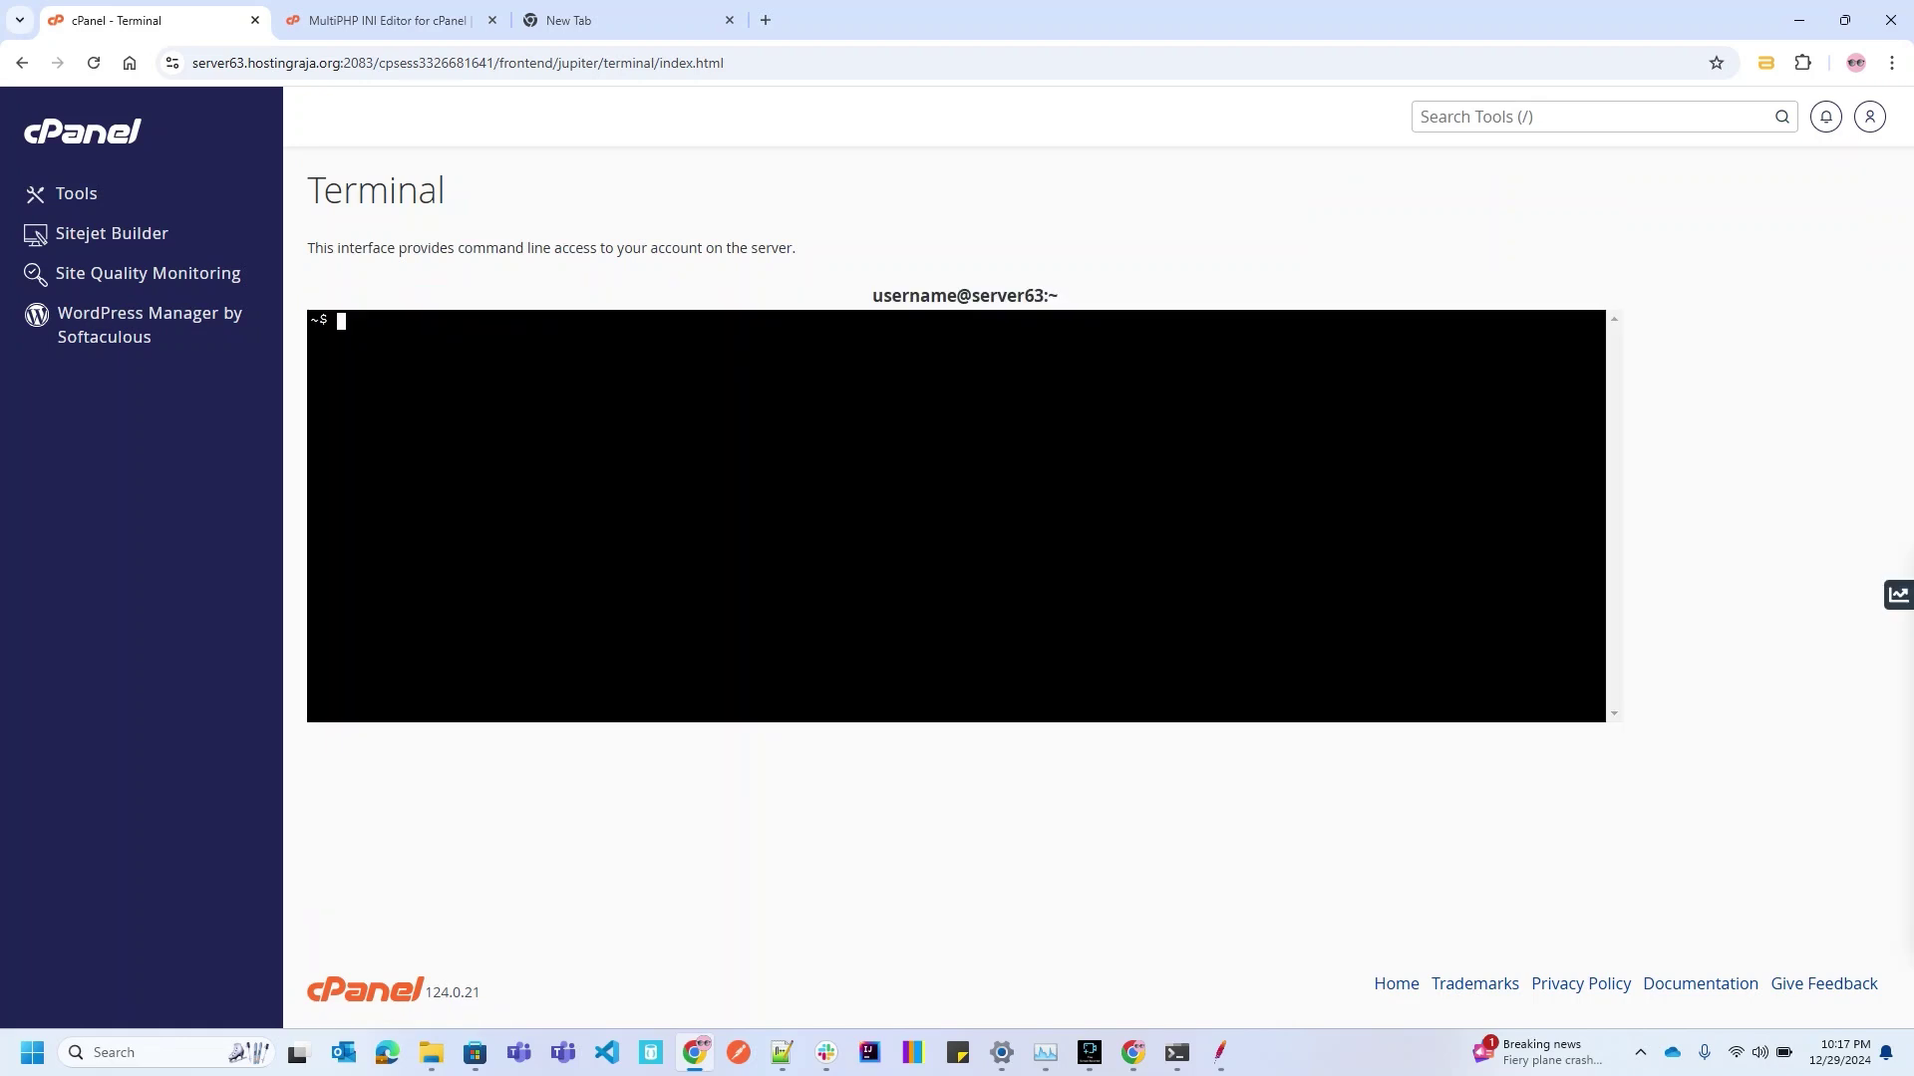
# In Notepad++, write the command find /home/usernamername -printf "%h\n" | sort | uniq -c | sort -rn | head -10
pyautogui.hotkey('alt', 'Tab')
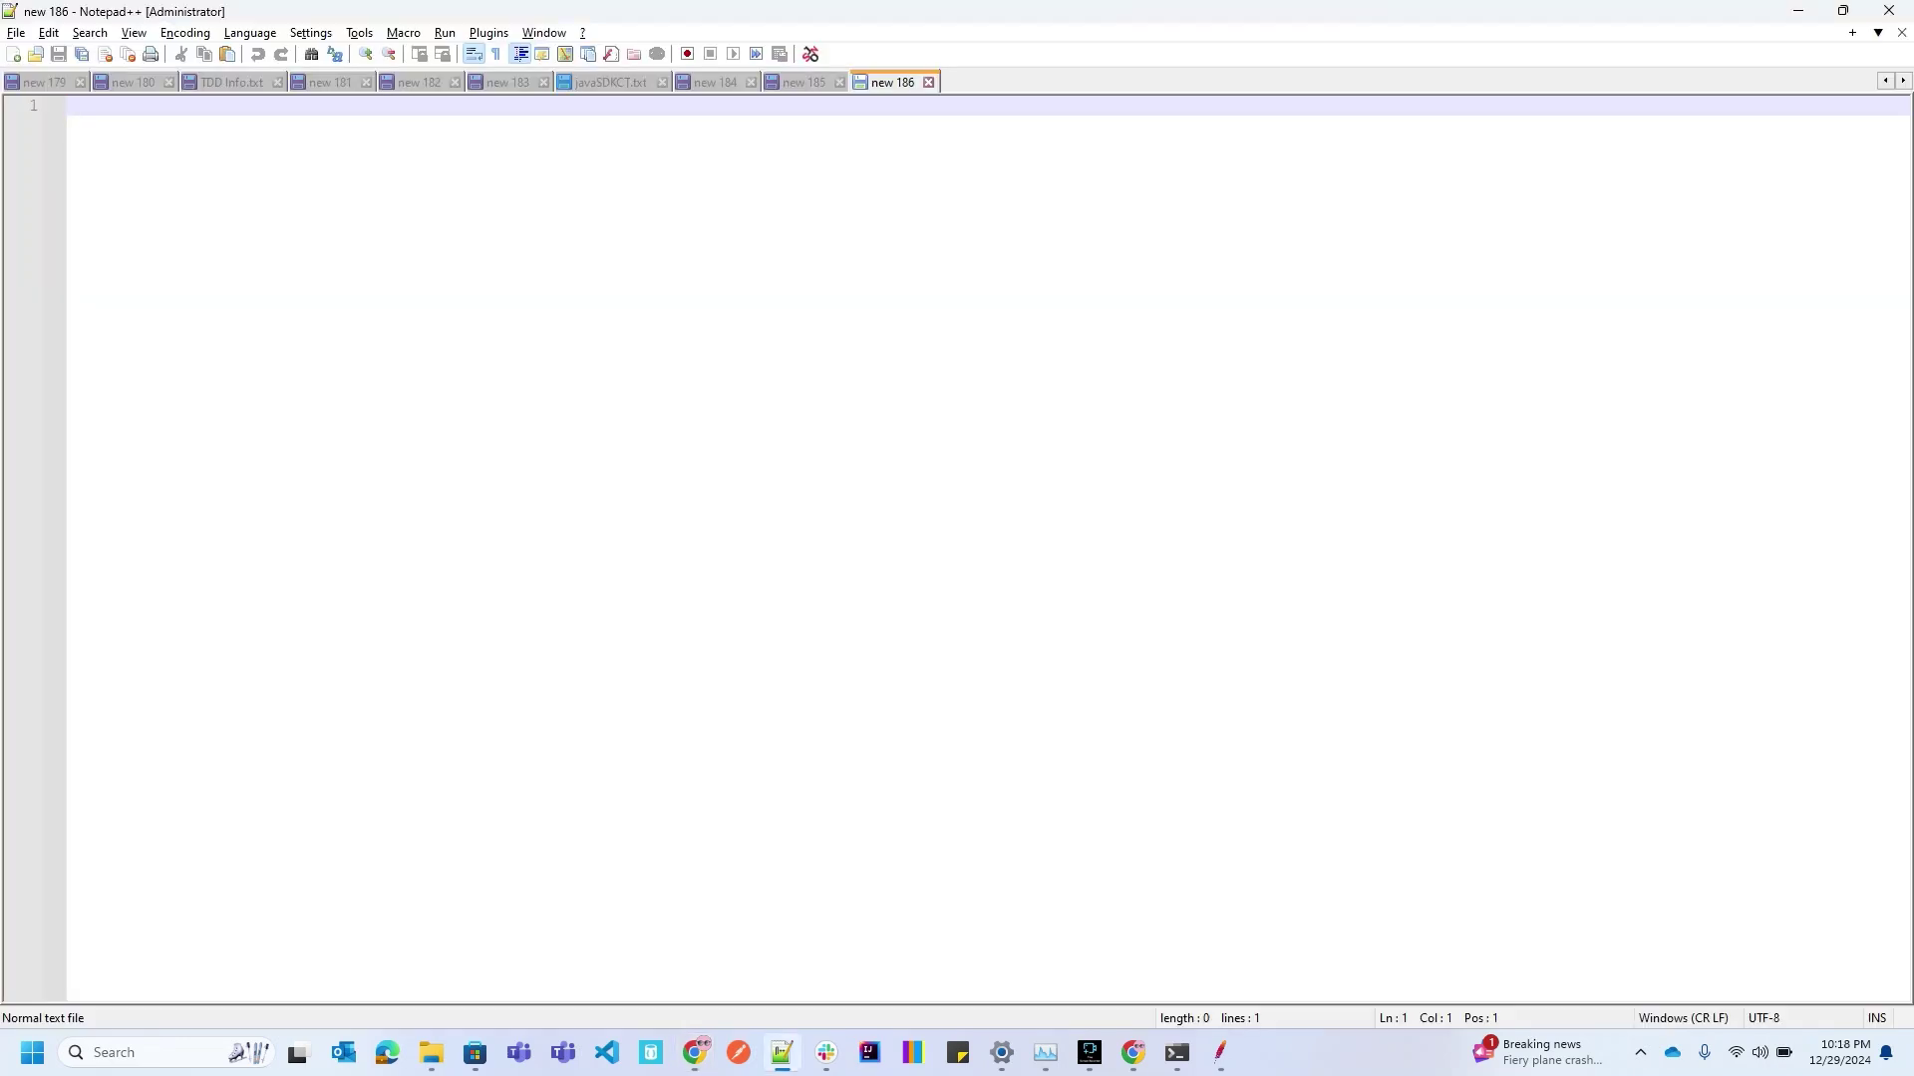
pyautogui.write('find /home/usernamername -printf "%h\\n" | sort | uniq -c | sort -rn | head -10')
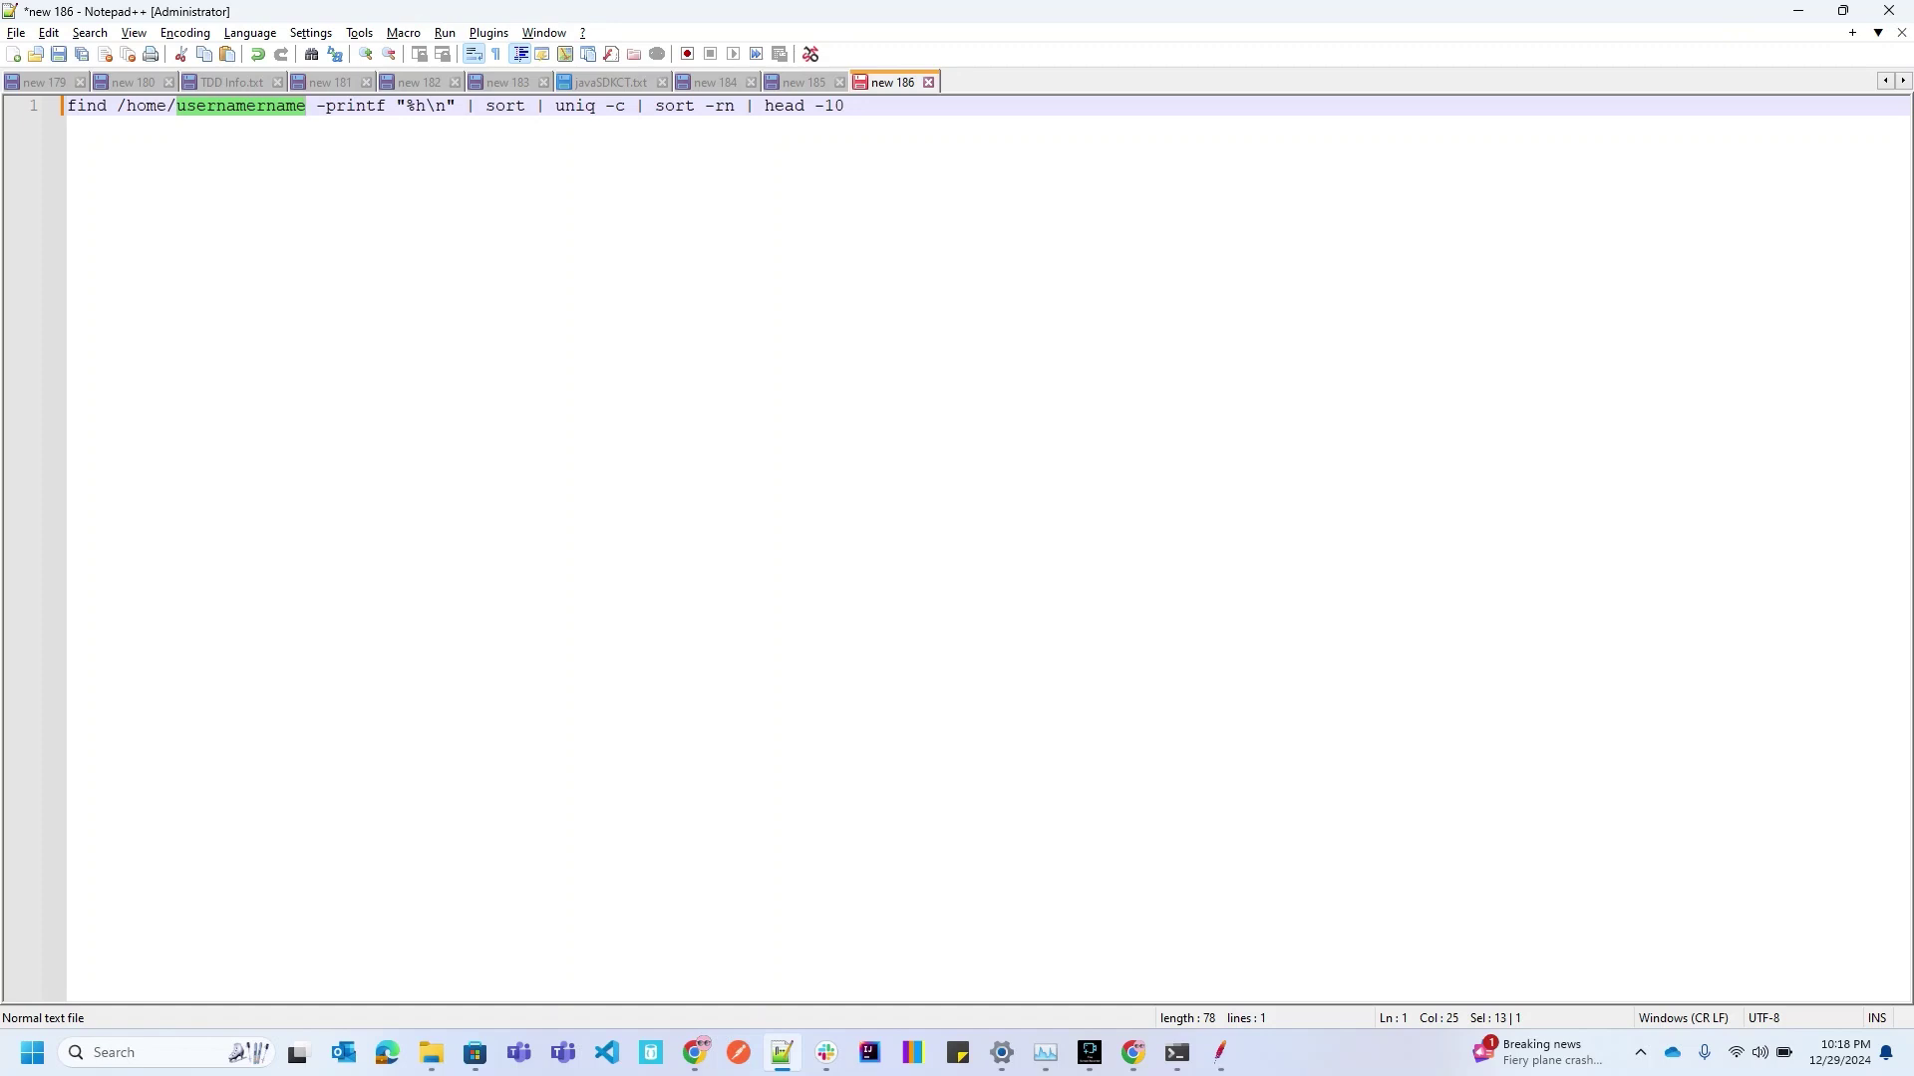
# Switch to the cPanel Terminal, paste the find command and run it to list the ten directories holding the most files
pyautogui.hotkey('alt', 'Tab')
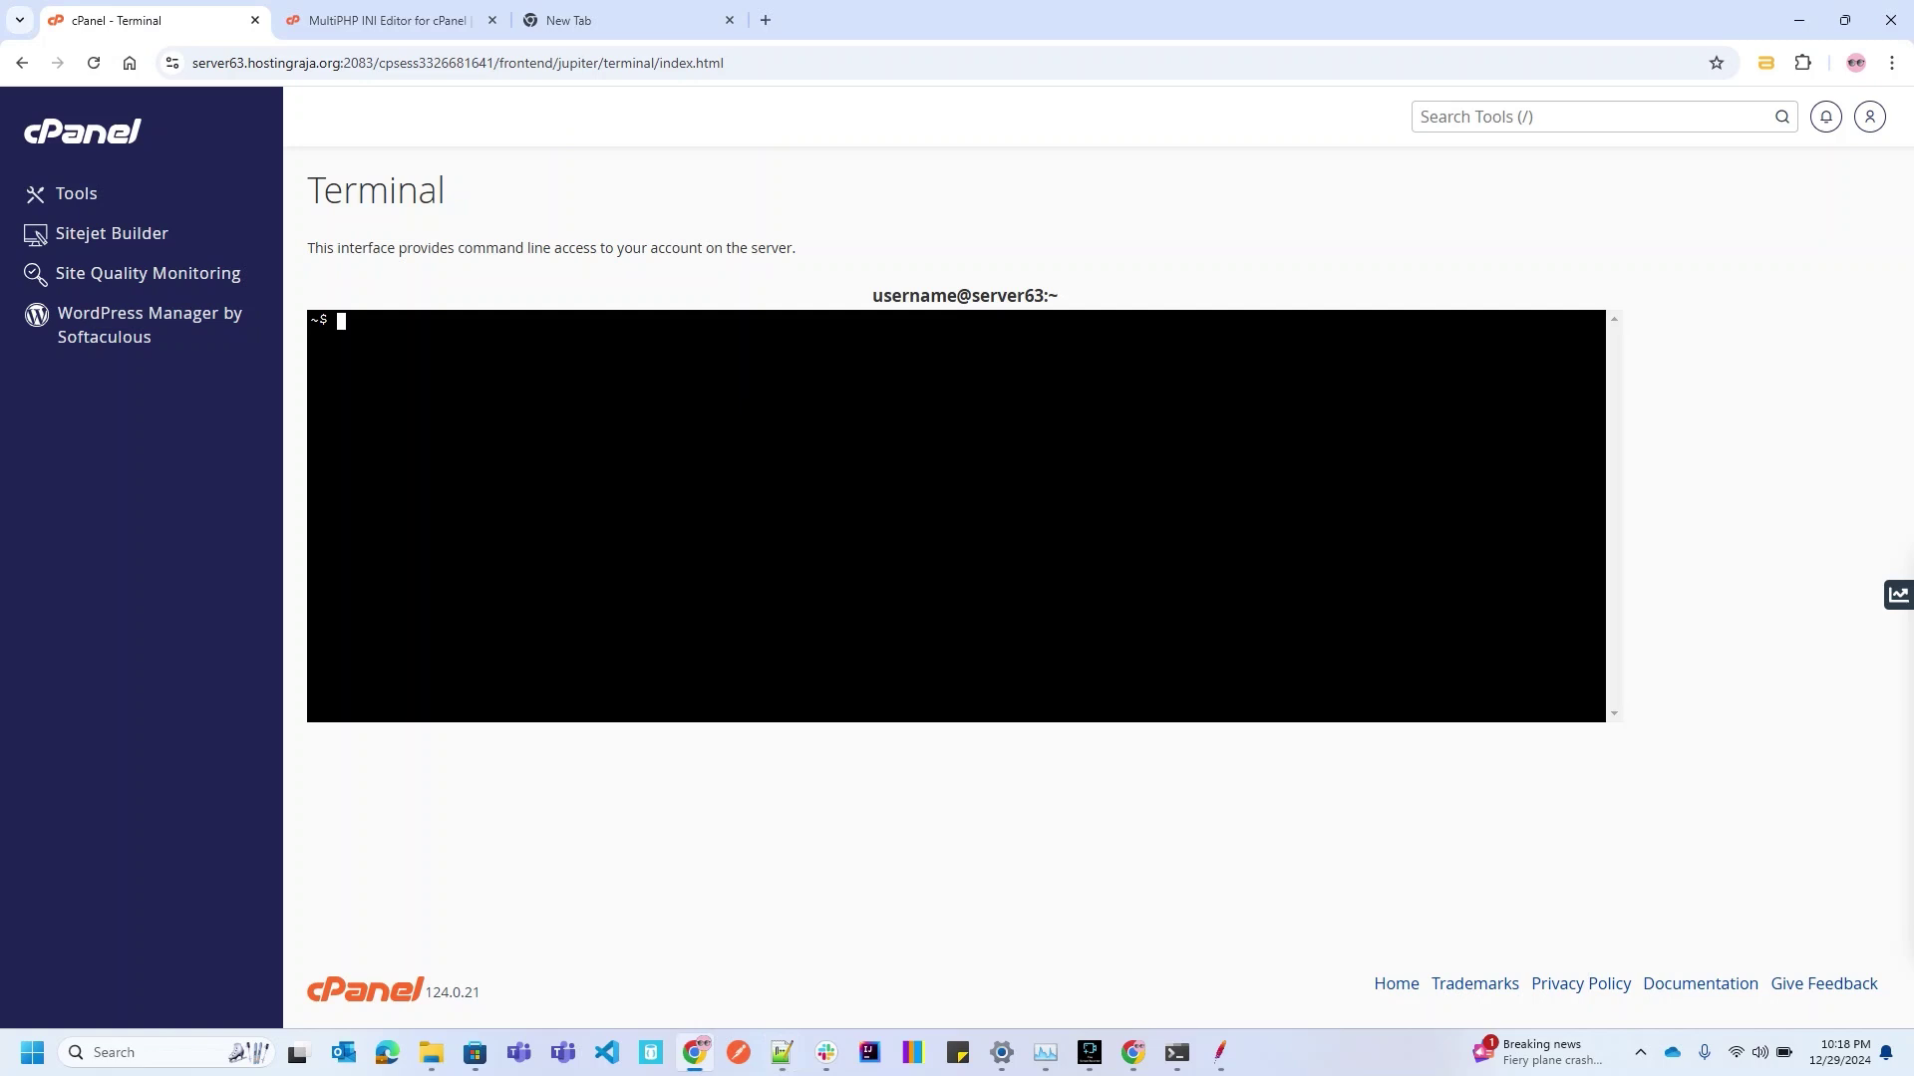
pyautogui.rightClick(512, 334)
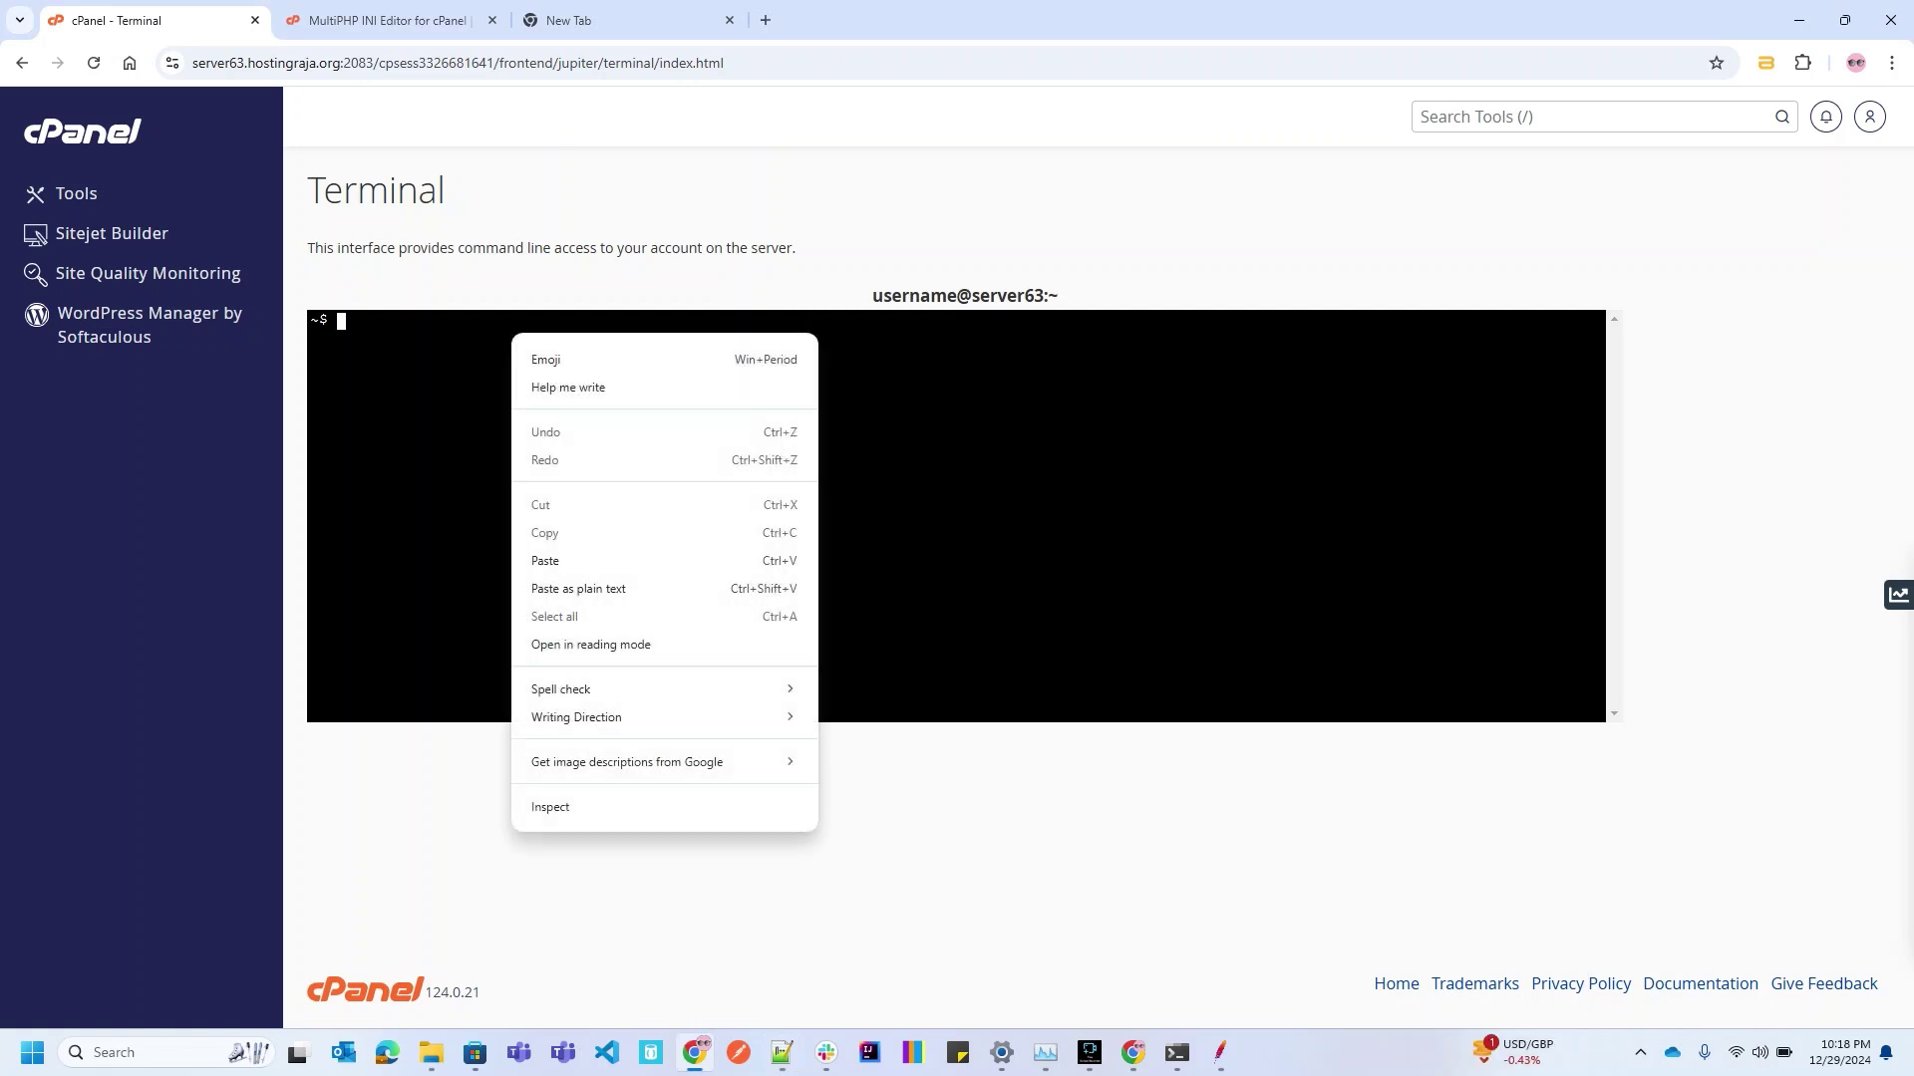
pyautogui.click(545, 560)
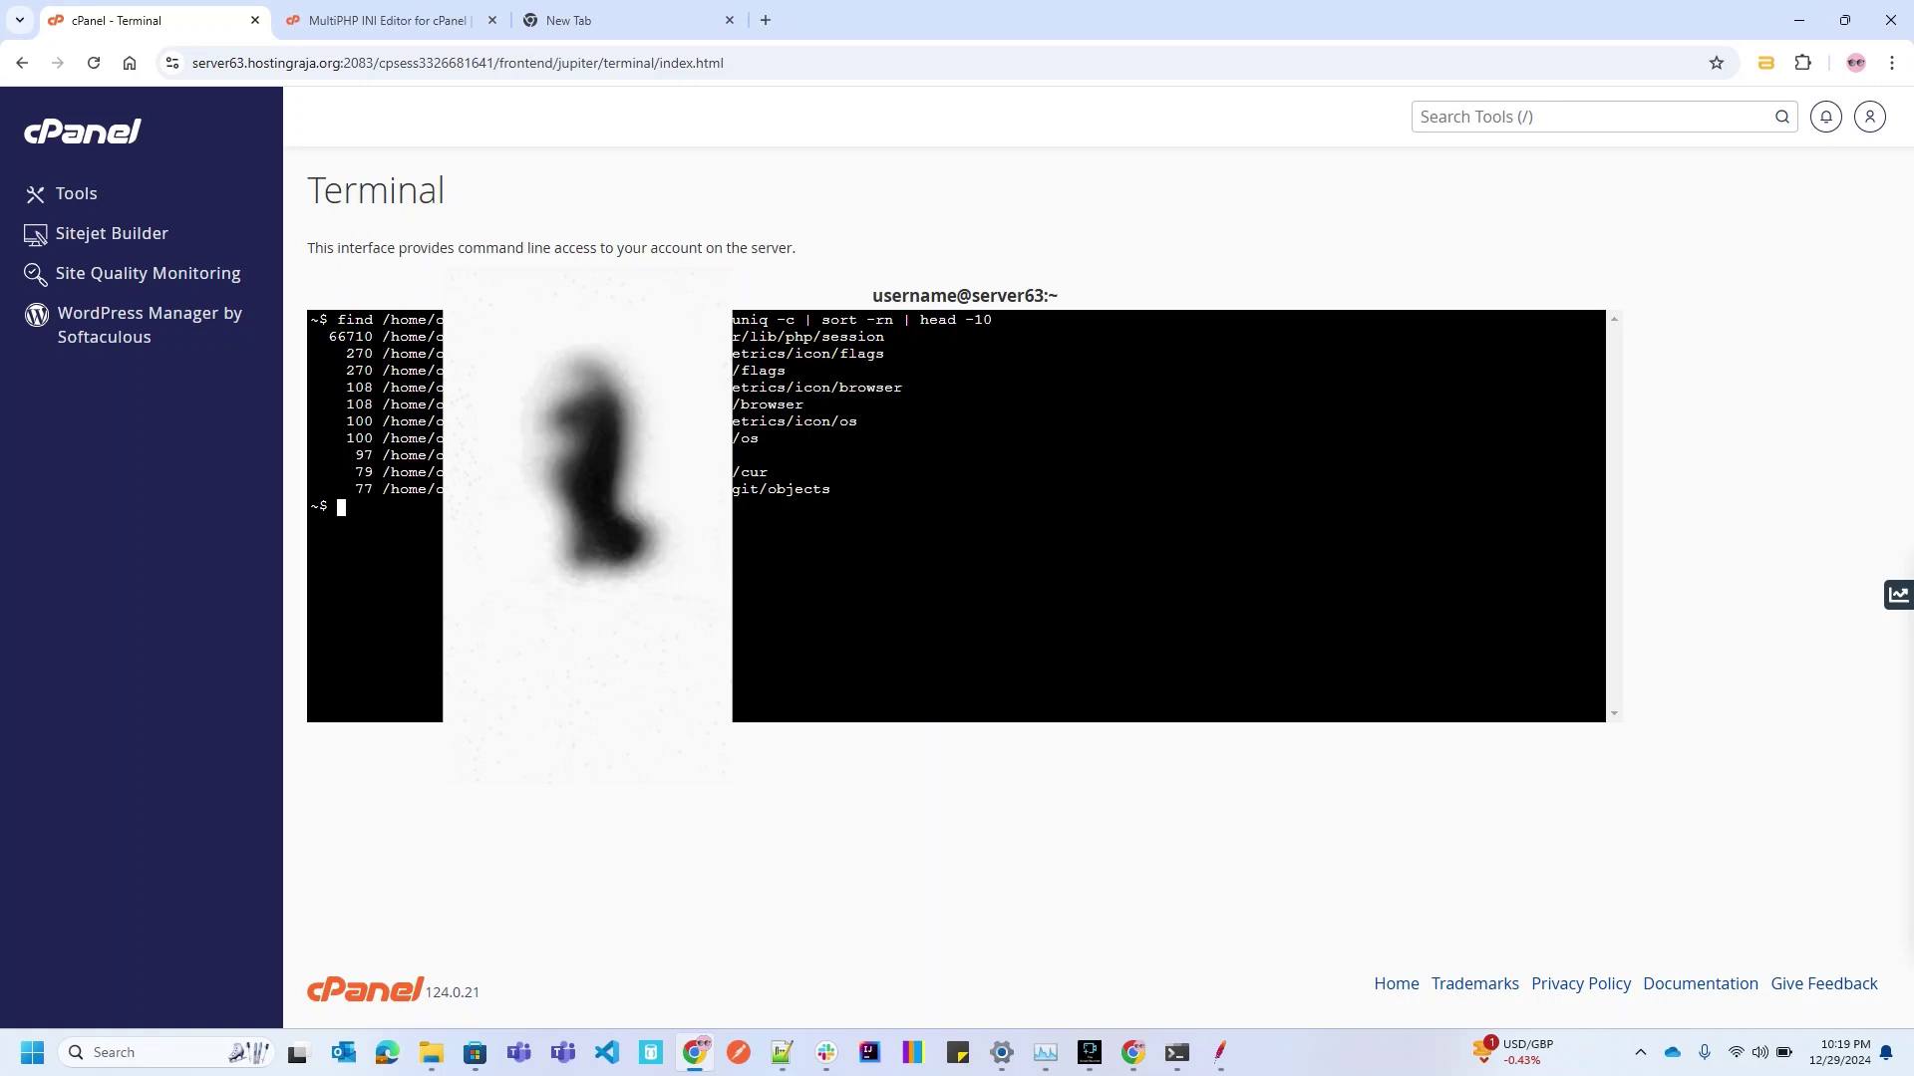
# In Notepad++, add the note "Clear all the files which is not required" and six rm -rf commands for PHP session, metrics icon and cPanel log folders
pyautogui.hotkey('alt', 'Tab')
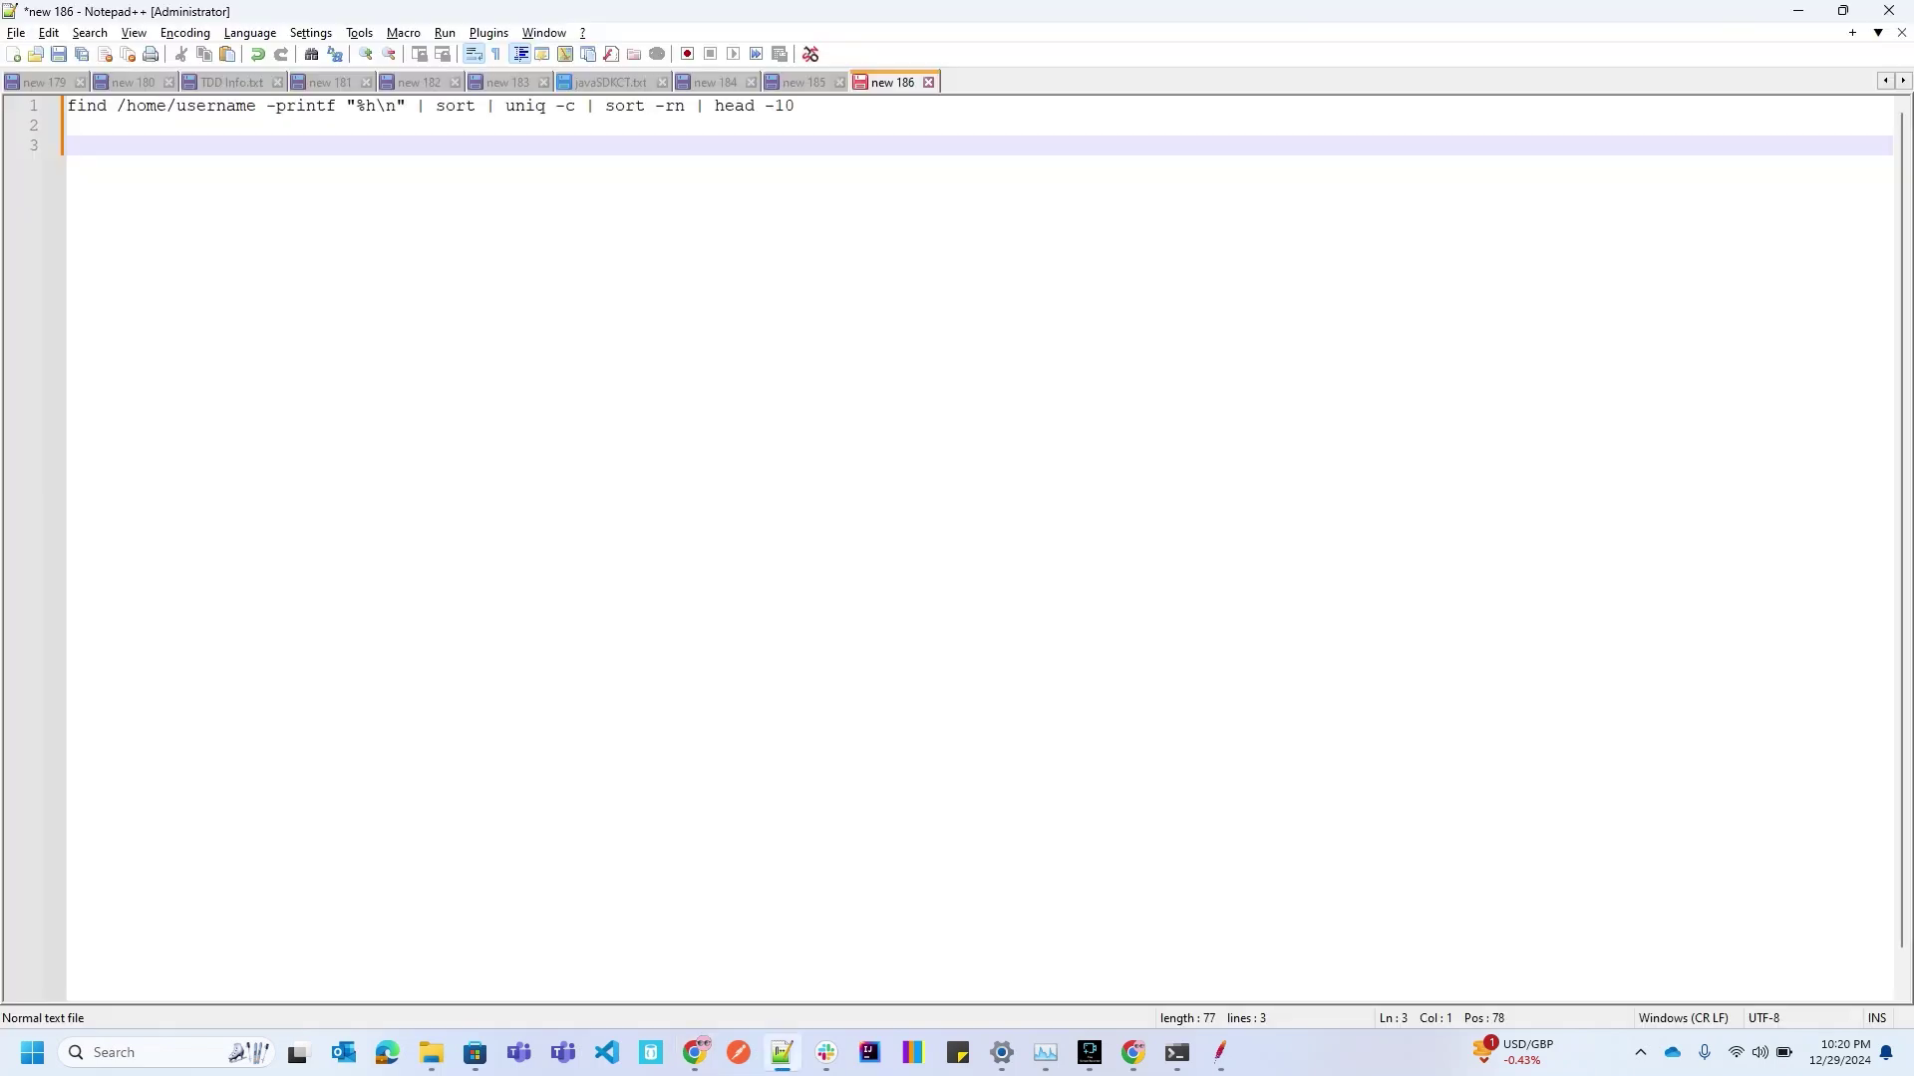
pyautogui.write('Clear all the files which is not required  rm -rf /home/username/.cagefs/opt/alt/php74/var/lib/php/session/* rm -rf /home/username/.cagefs/opt/alt/php81/var/lib/php/session/* rm -rf /home/username/.cagefs/var/cpanel/php/sessions/ea-php82/* rm -rf /home/username/repositories/usernames/metrics/icon/* rm -rf /home/username/public_html/metrics/icon/* rm -rf /home/username/.cpanel/logs/*')
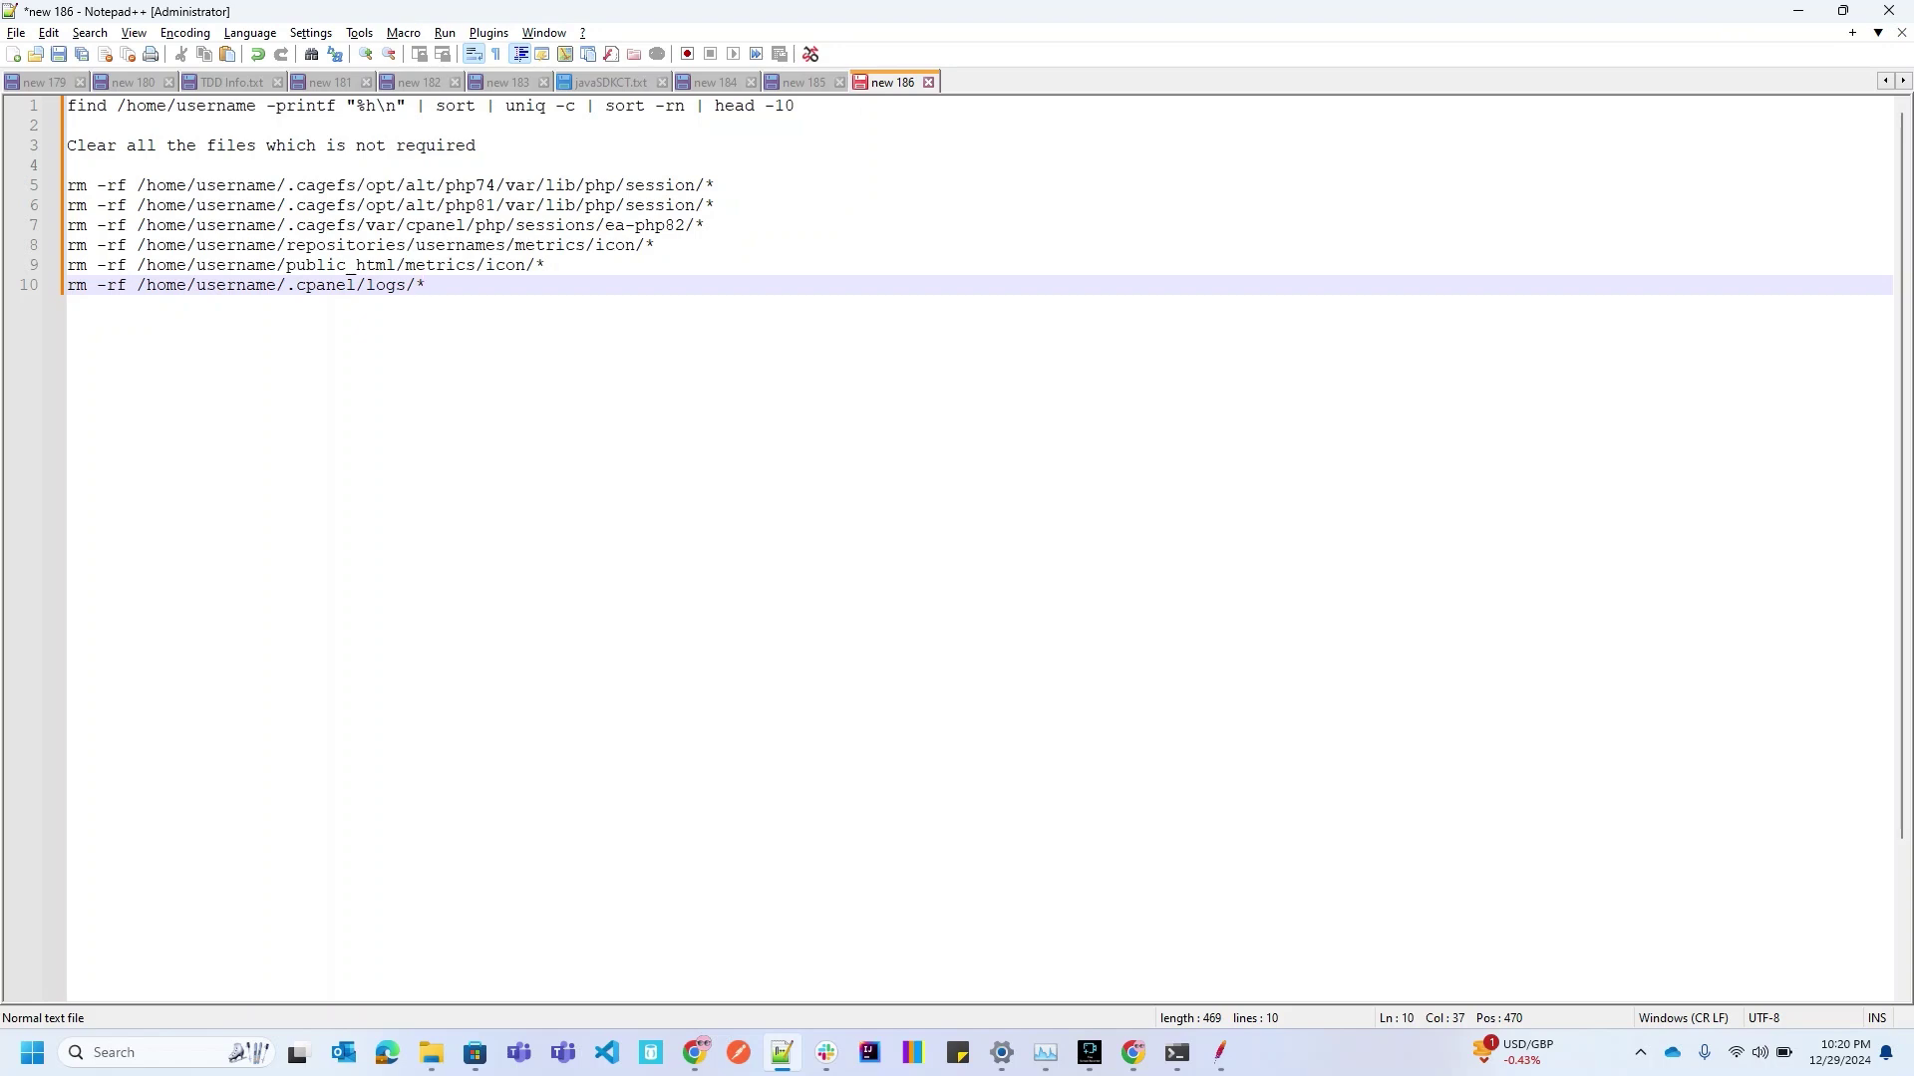
pyautogui.moveTo(715, 186); pyautogui.dragTo(70, 186)
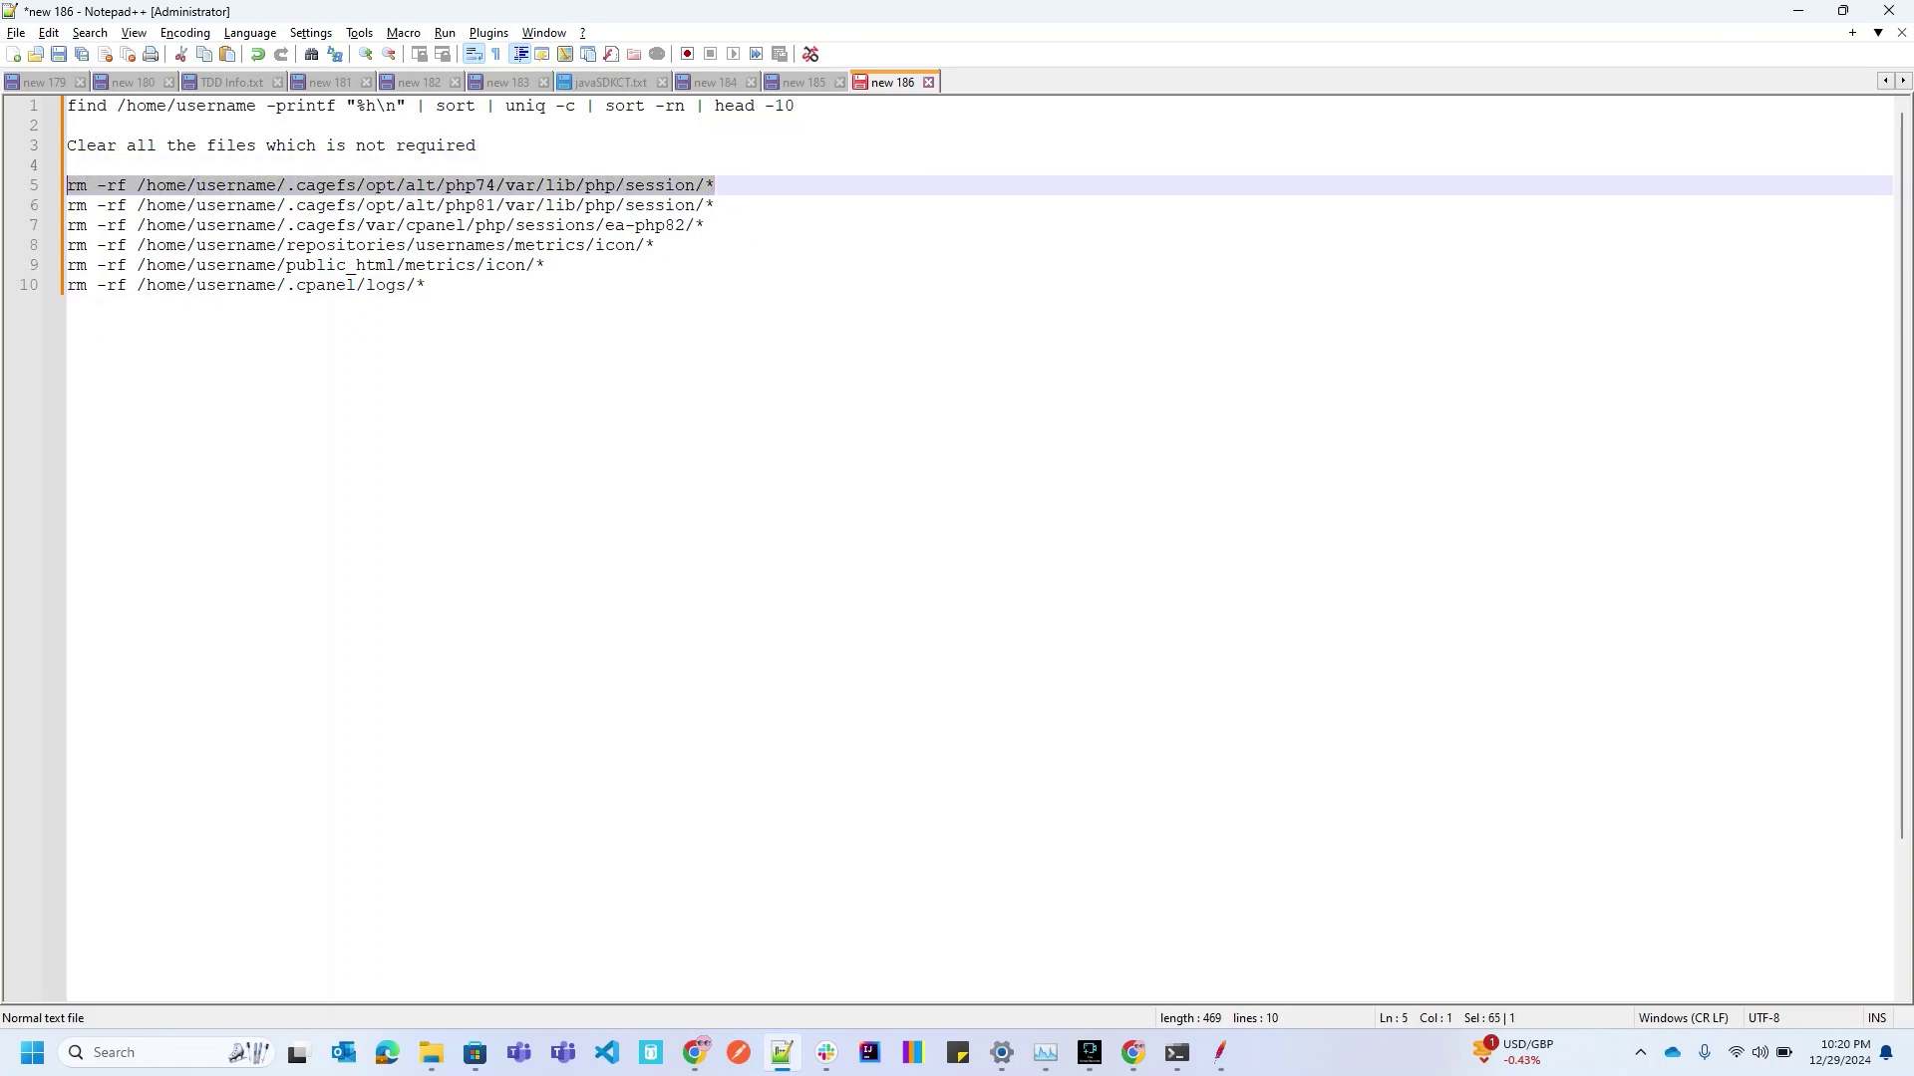
pyautogui.click(246, 185)
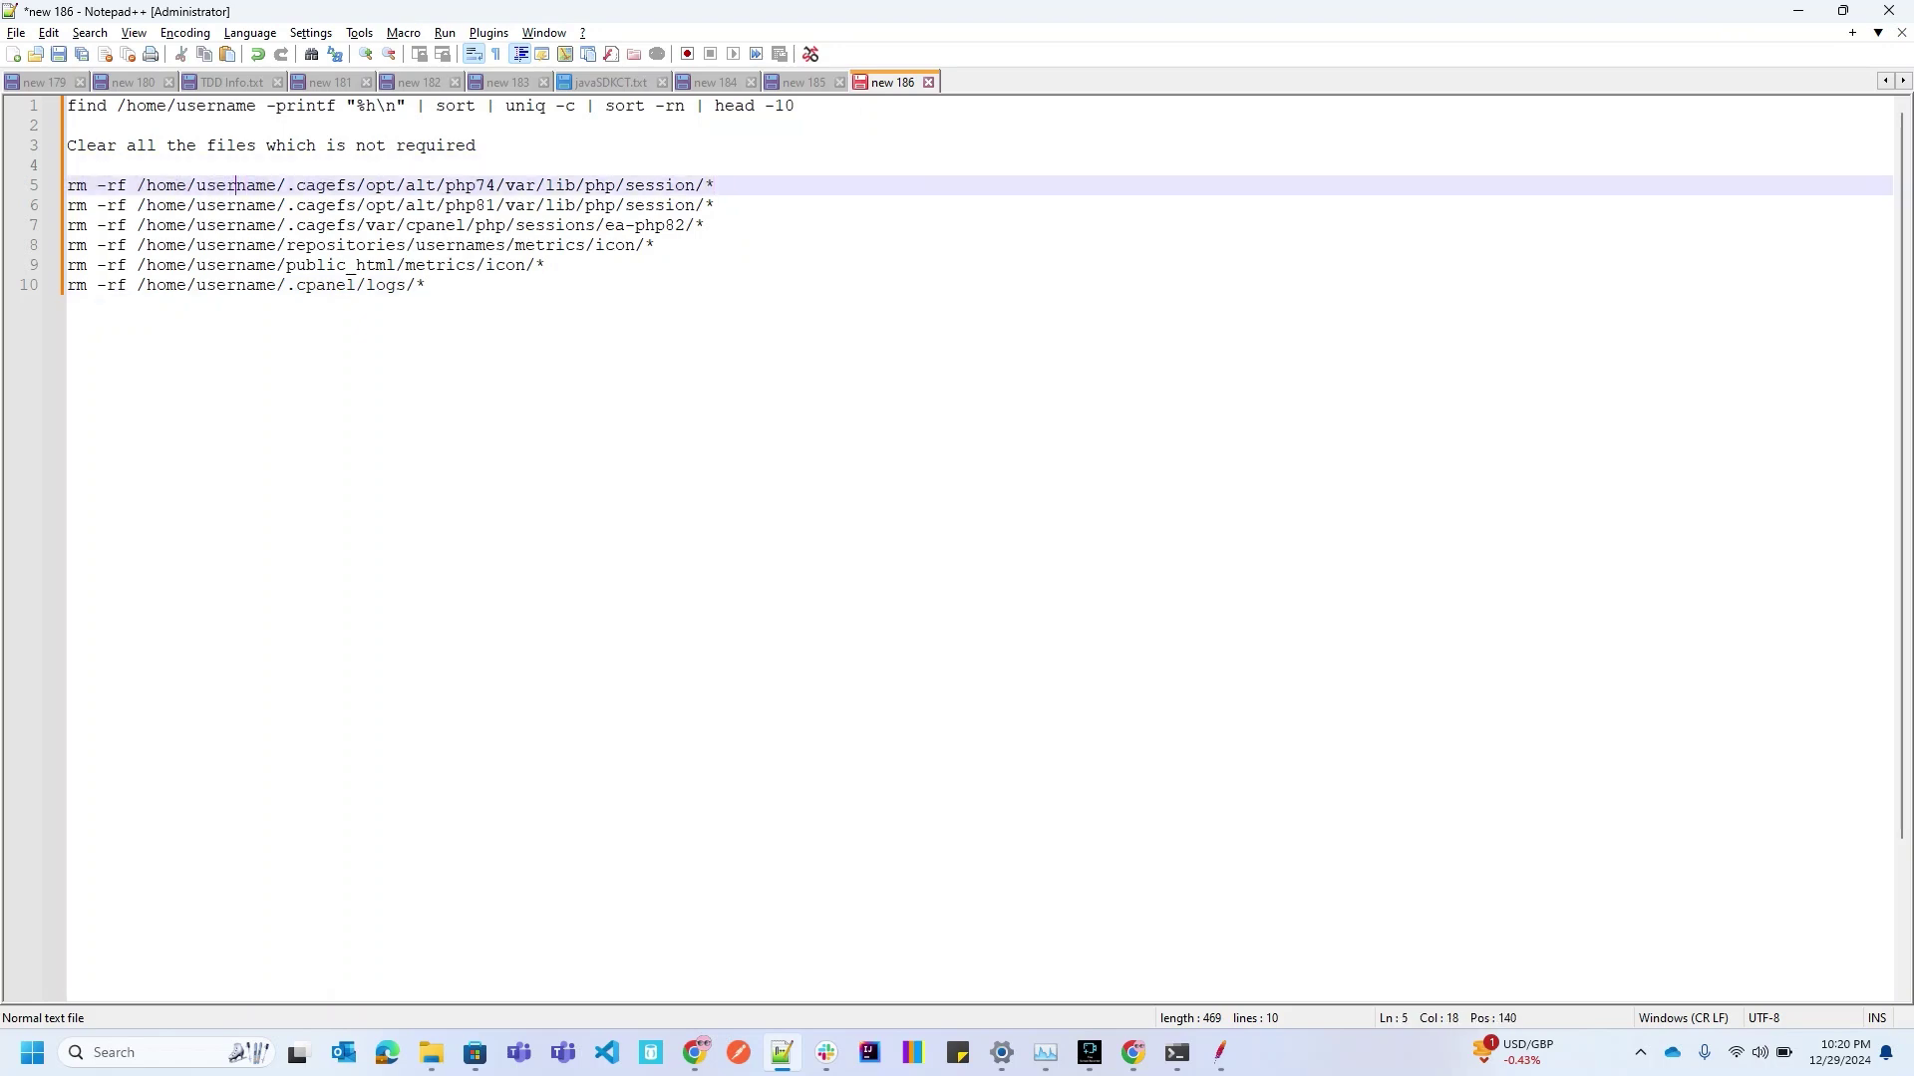
# Try to clear the PHP 7.4 session folder by running rm -rf /home/username/.cagefs/opt/alt/php74/var/lib/php/session/* in the cPanel Terminal
pyautogui.doubleClick(236, 185)
pyautogui.click(237, 185)
pyautogui.moveTo(716, 186); pyautogui.dragTo(67, 189)
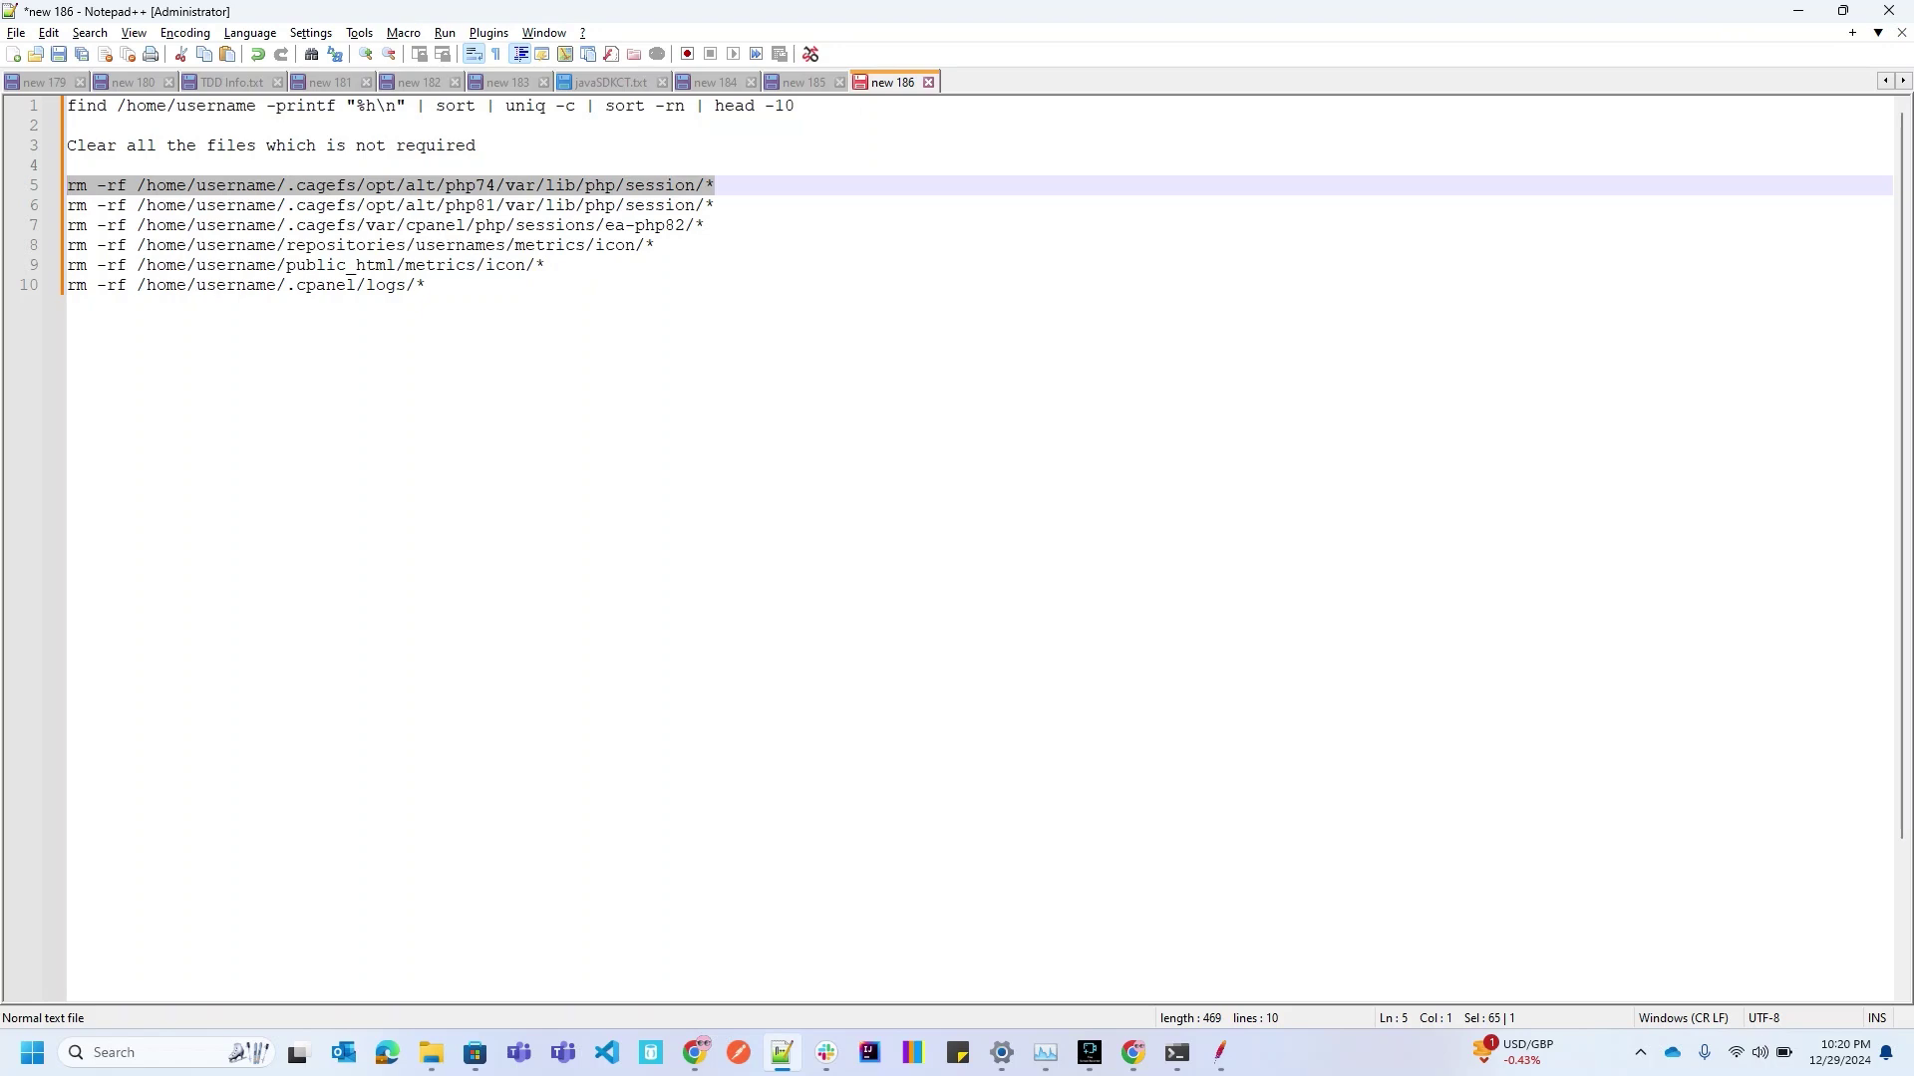
pyautogui.click(425, 286)
pyautogui.hotkey('alt', 'Tab')
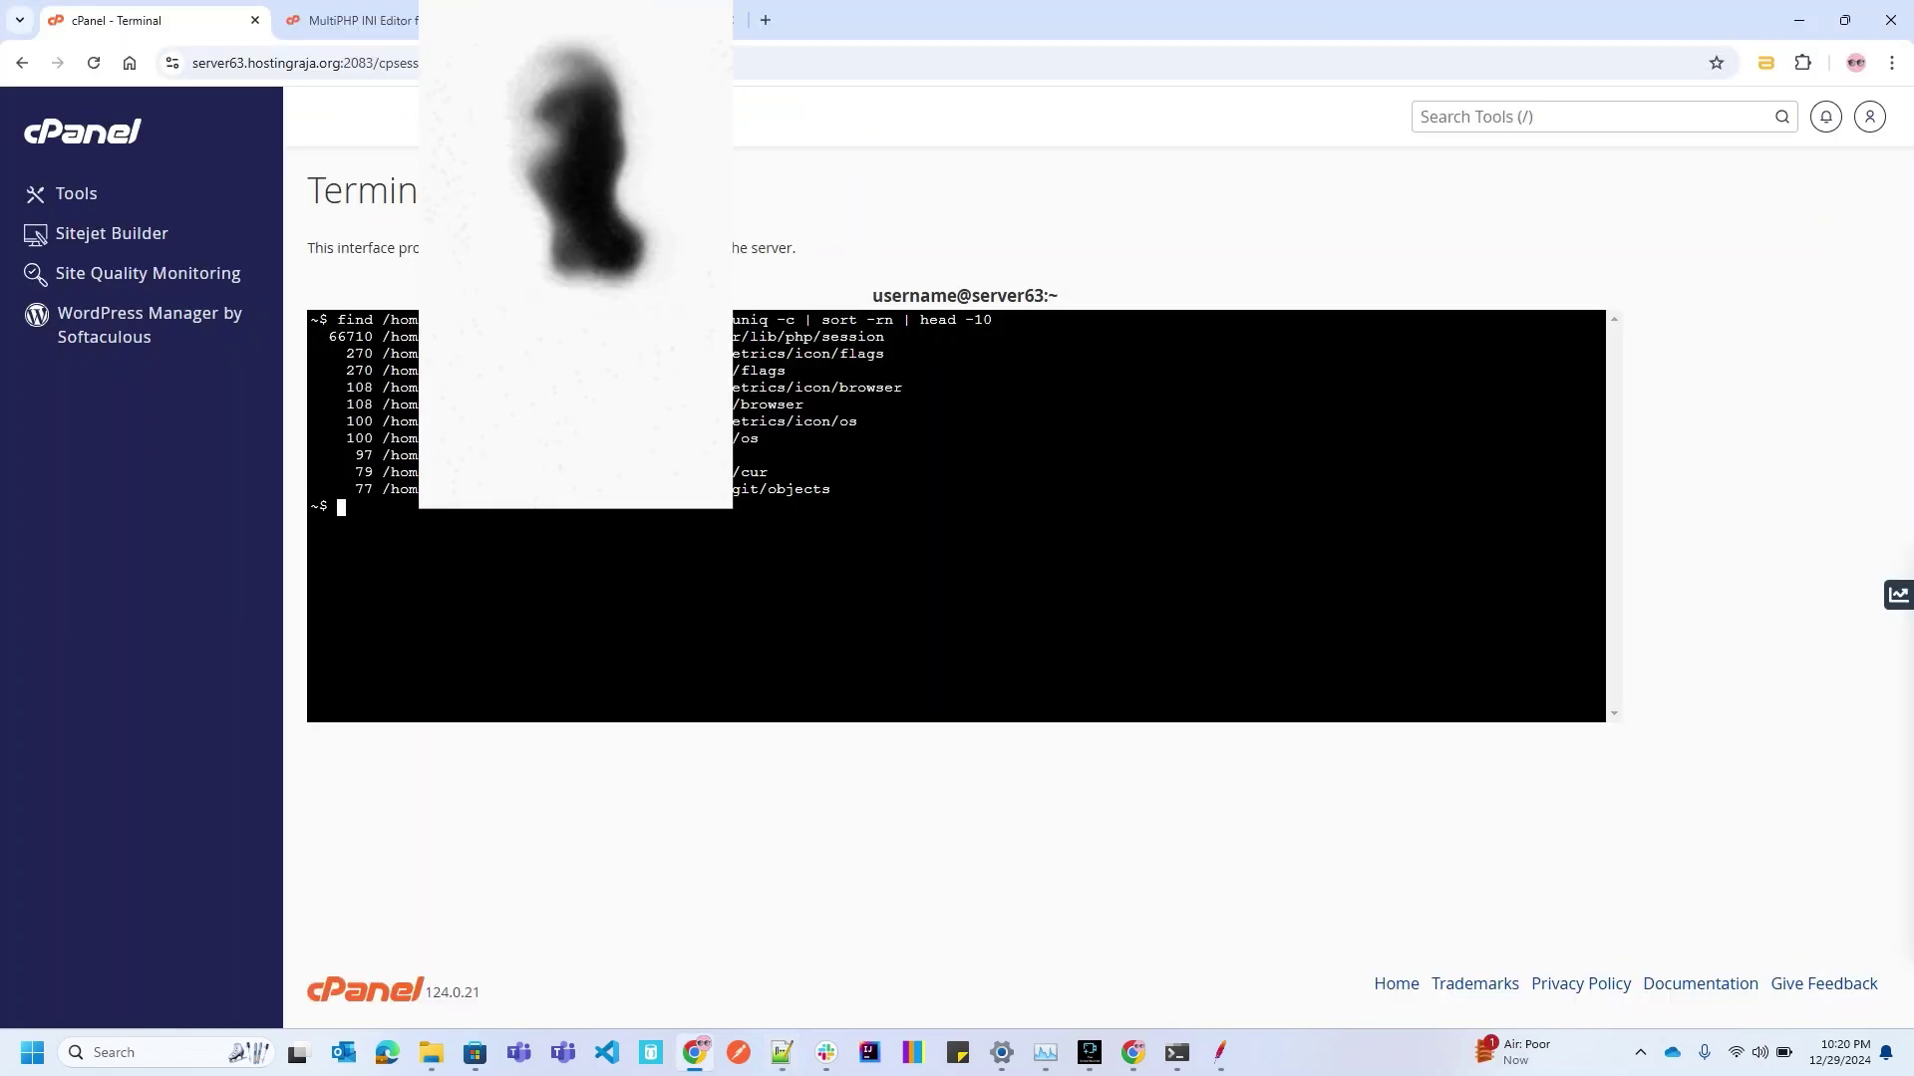
pyautogui.rightClick(646, 566)
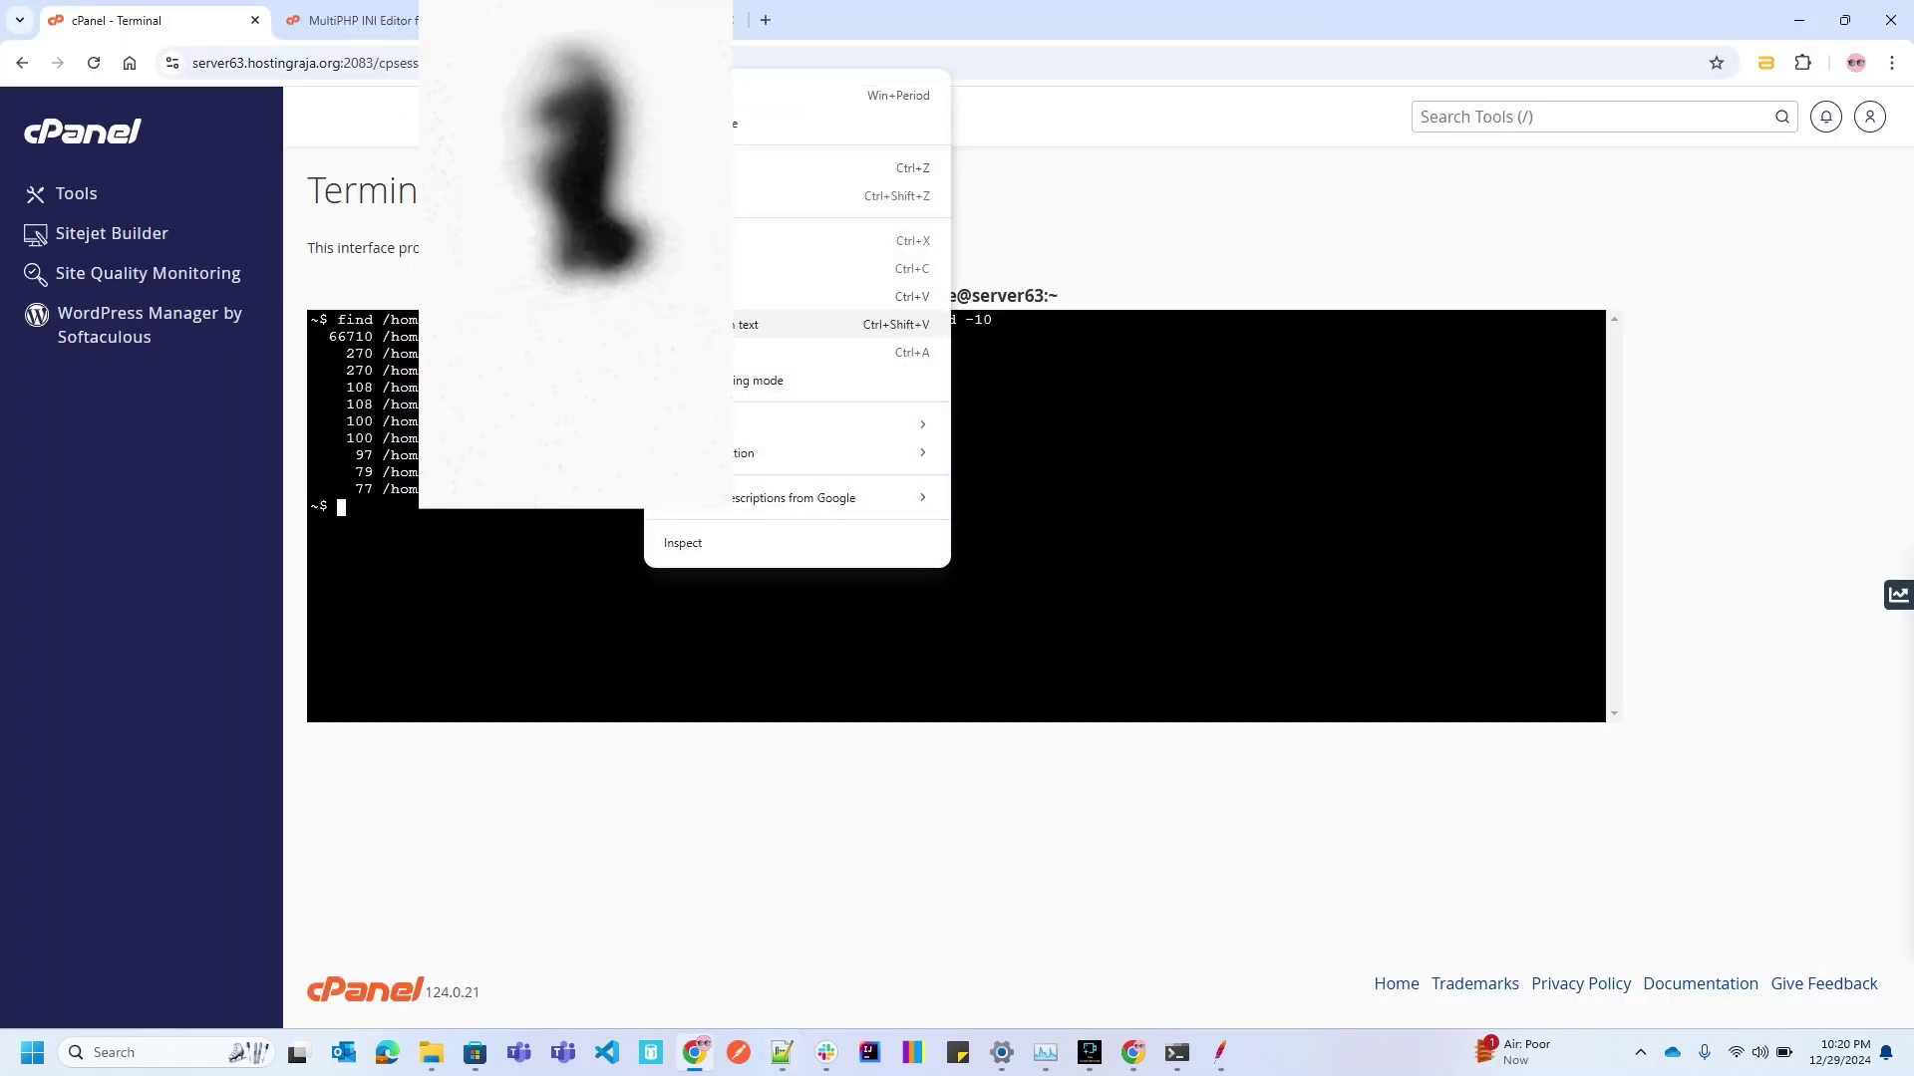
pyautogui.click(736, 324)
pyautogui.hotkey('ctrl', 'v')
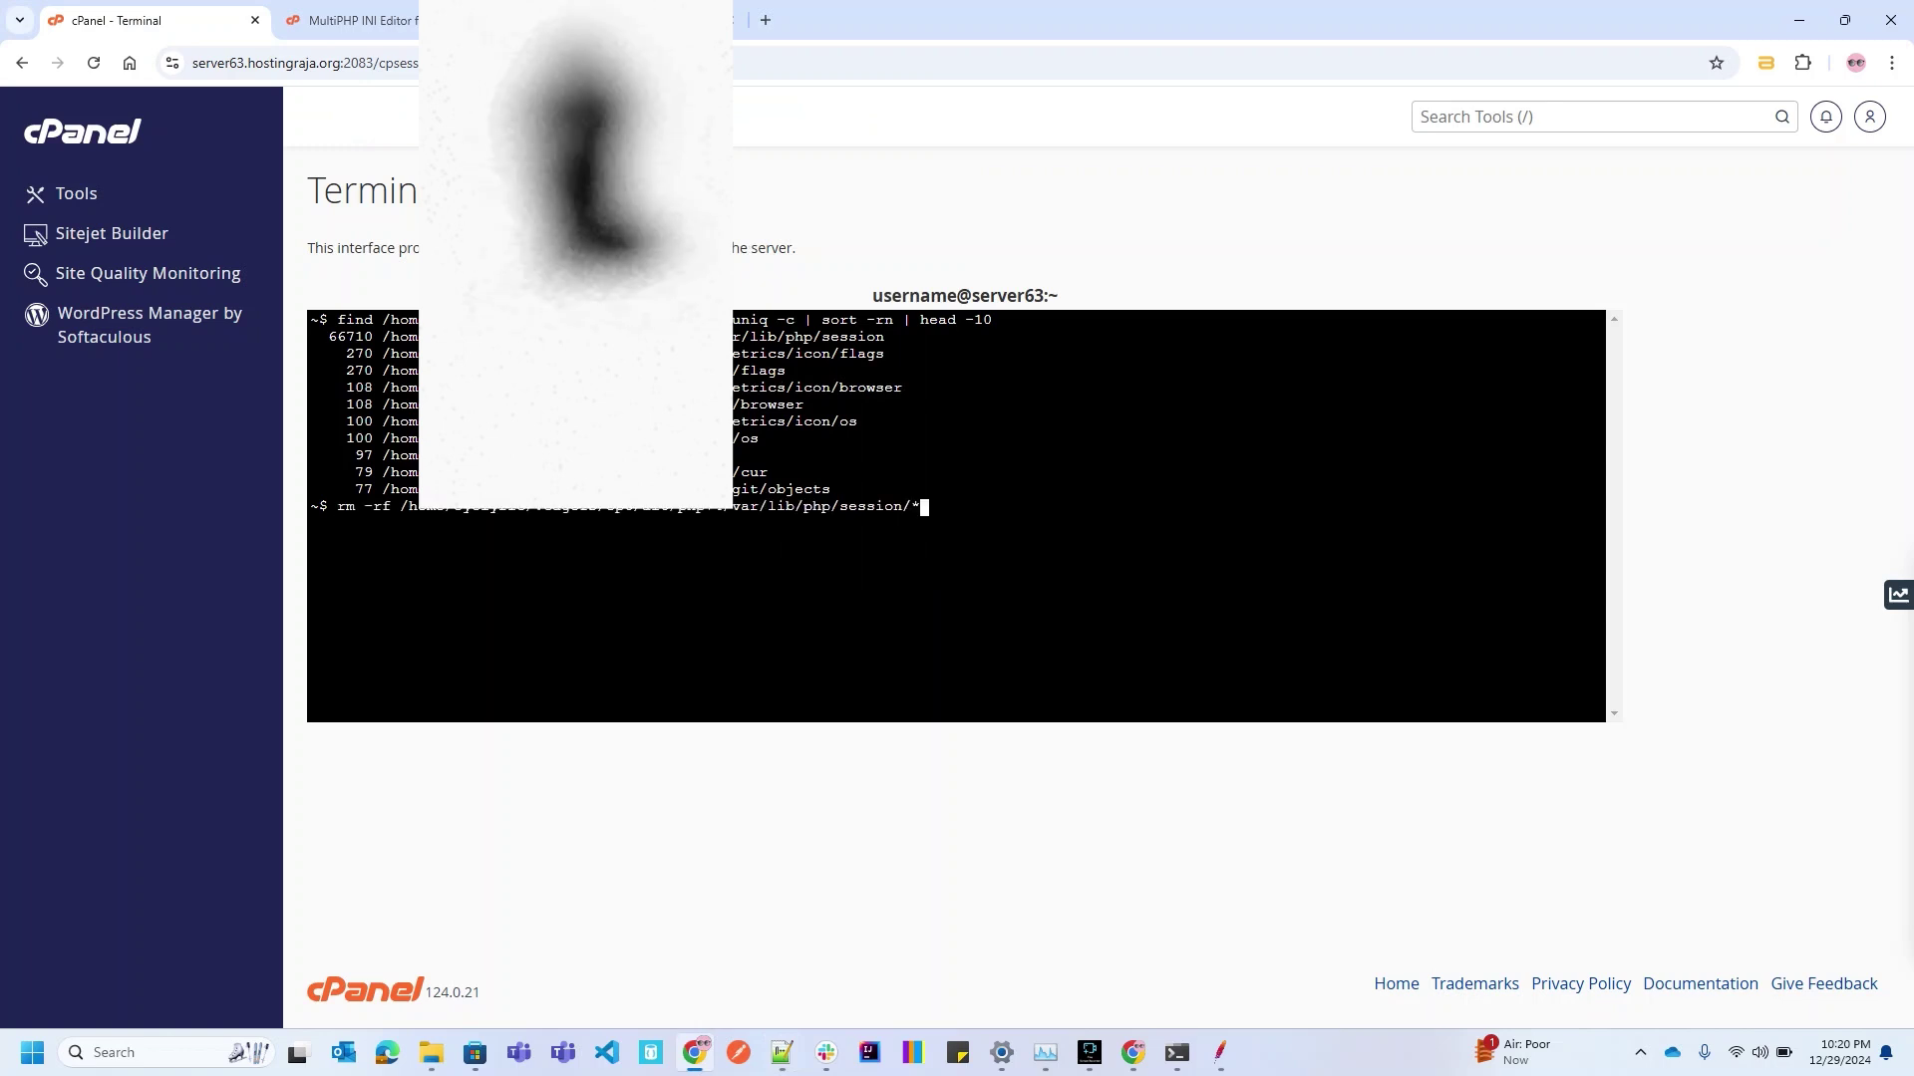
pyautogui.press('Return')
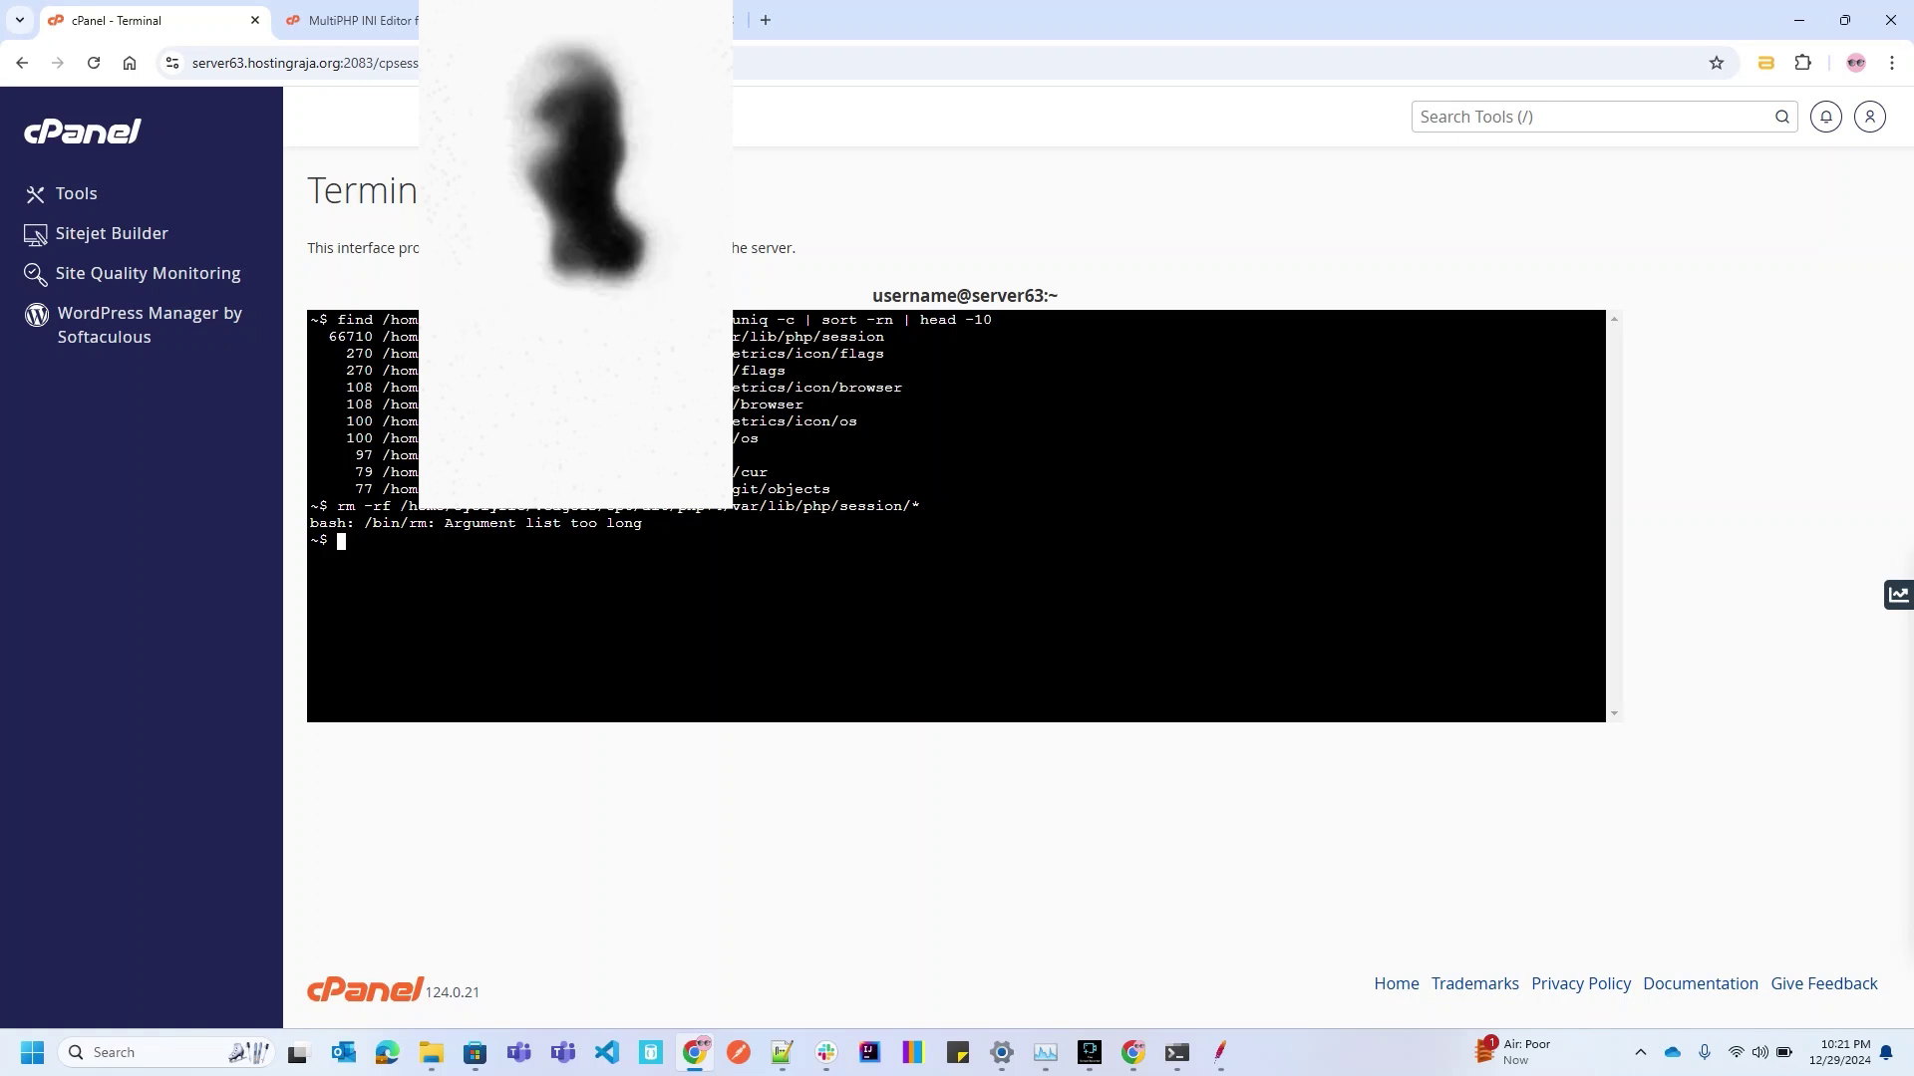
# In Notepad++, add the note "try below if you get error" and the command find /home/username/.cagefs/opt/alt/php74/var/lib/php/session/ -type f -delete
pyautogui.hotkey('alt', 'Tab')
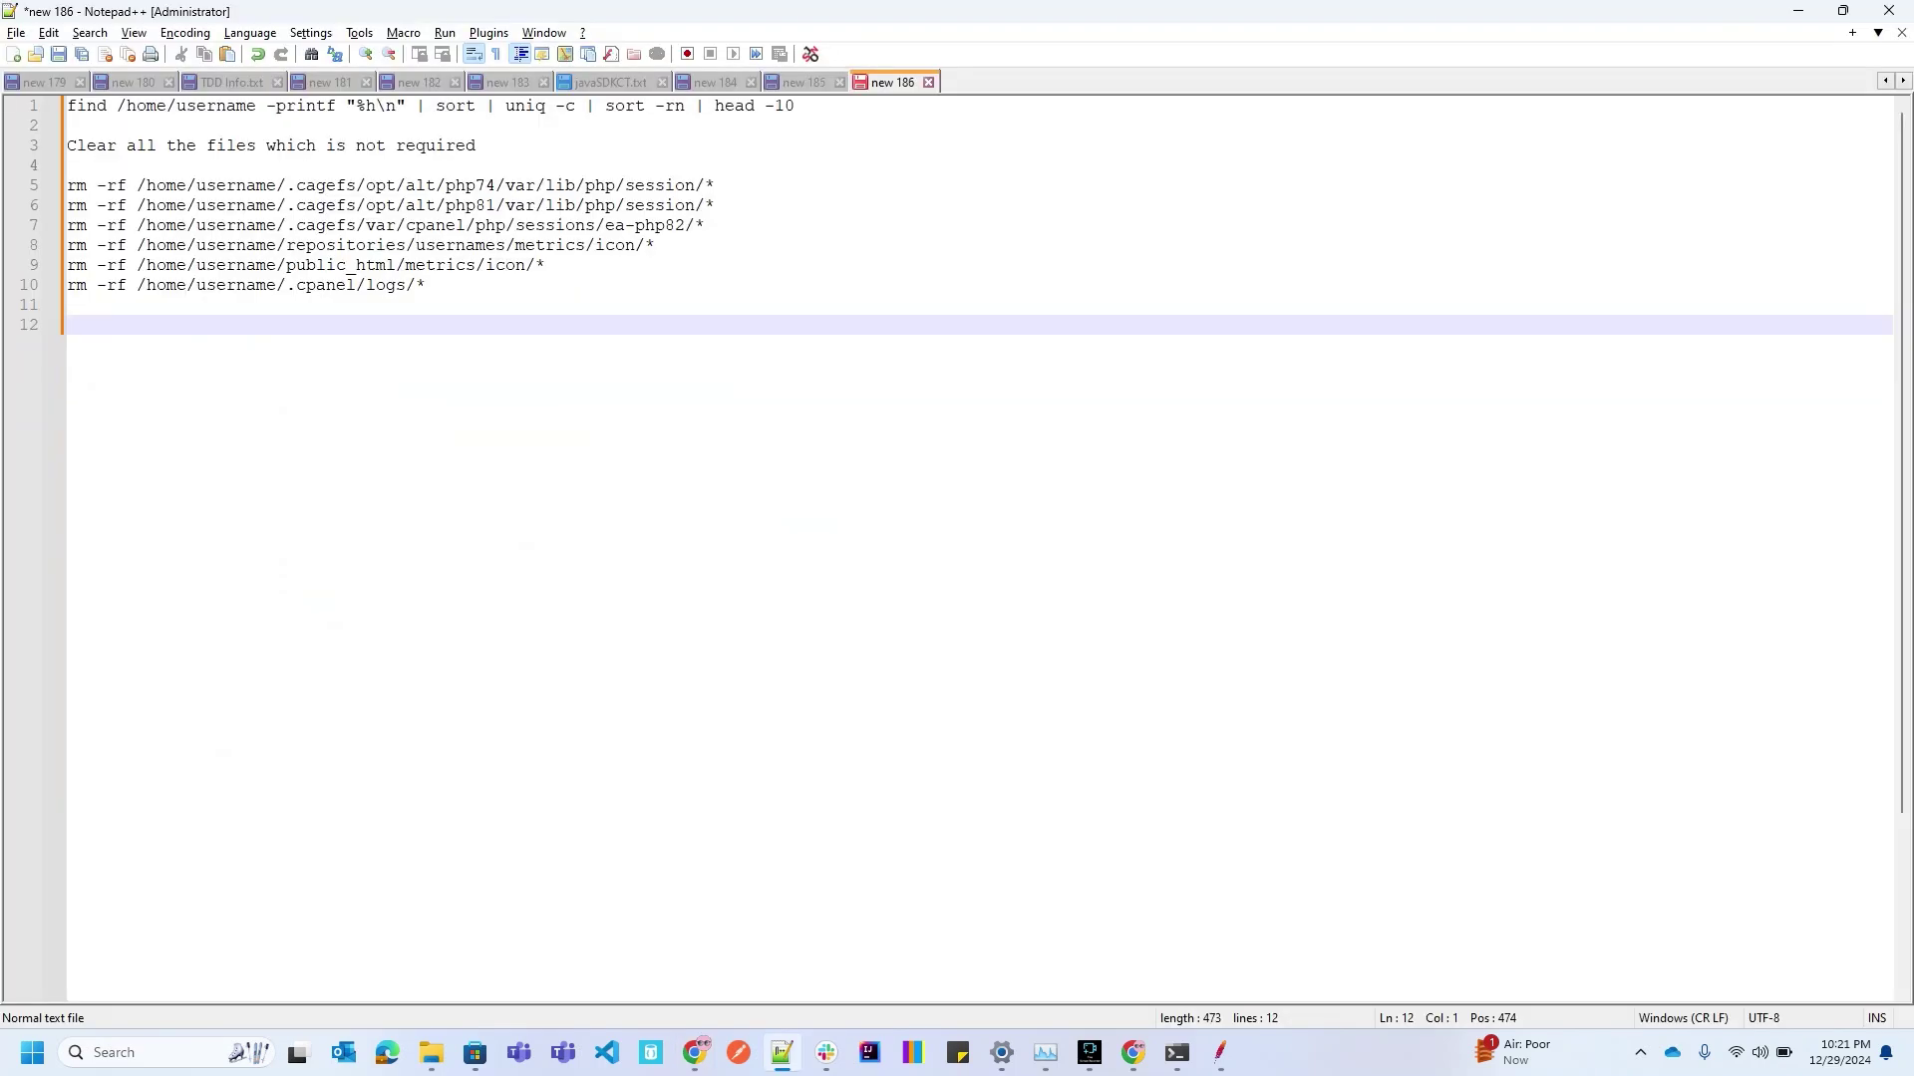
pyautogui.write('try below if you get error  find /home/username/.cagefs/opt/alt/php74/var/lib/php/session/ -type f -delete')
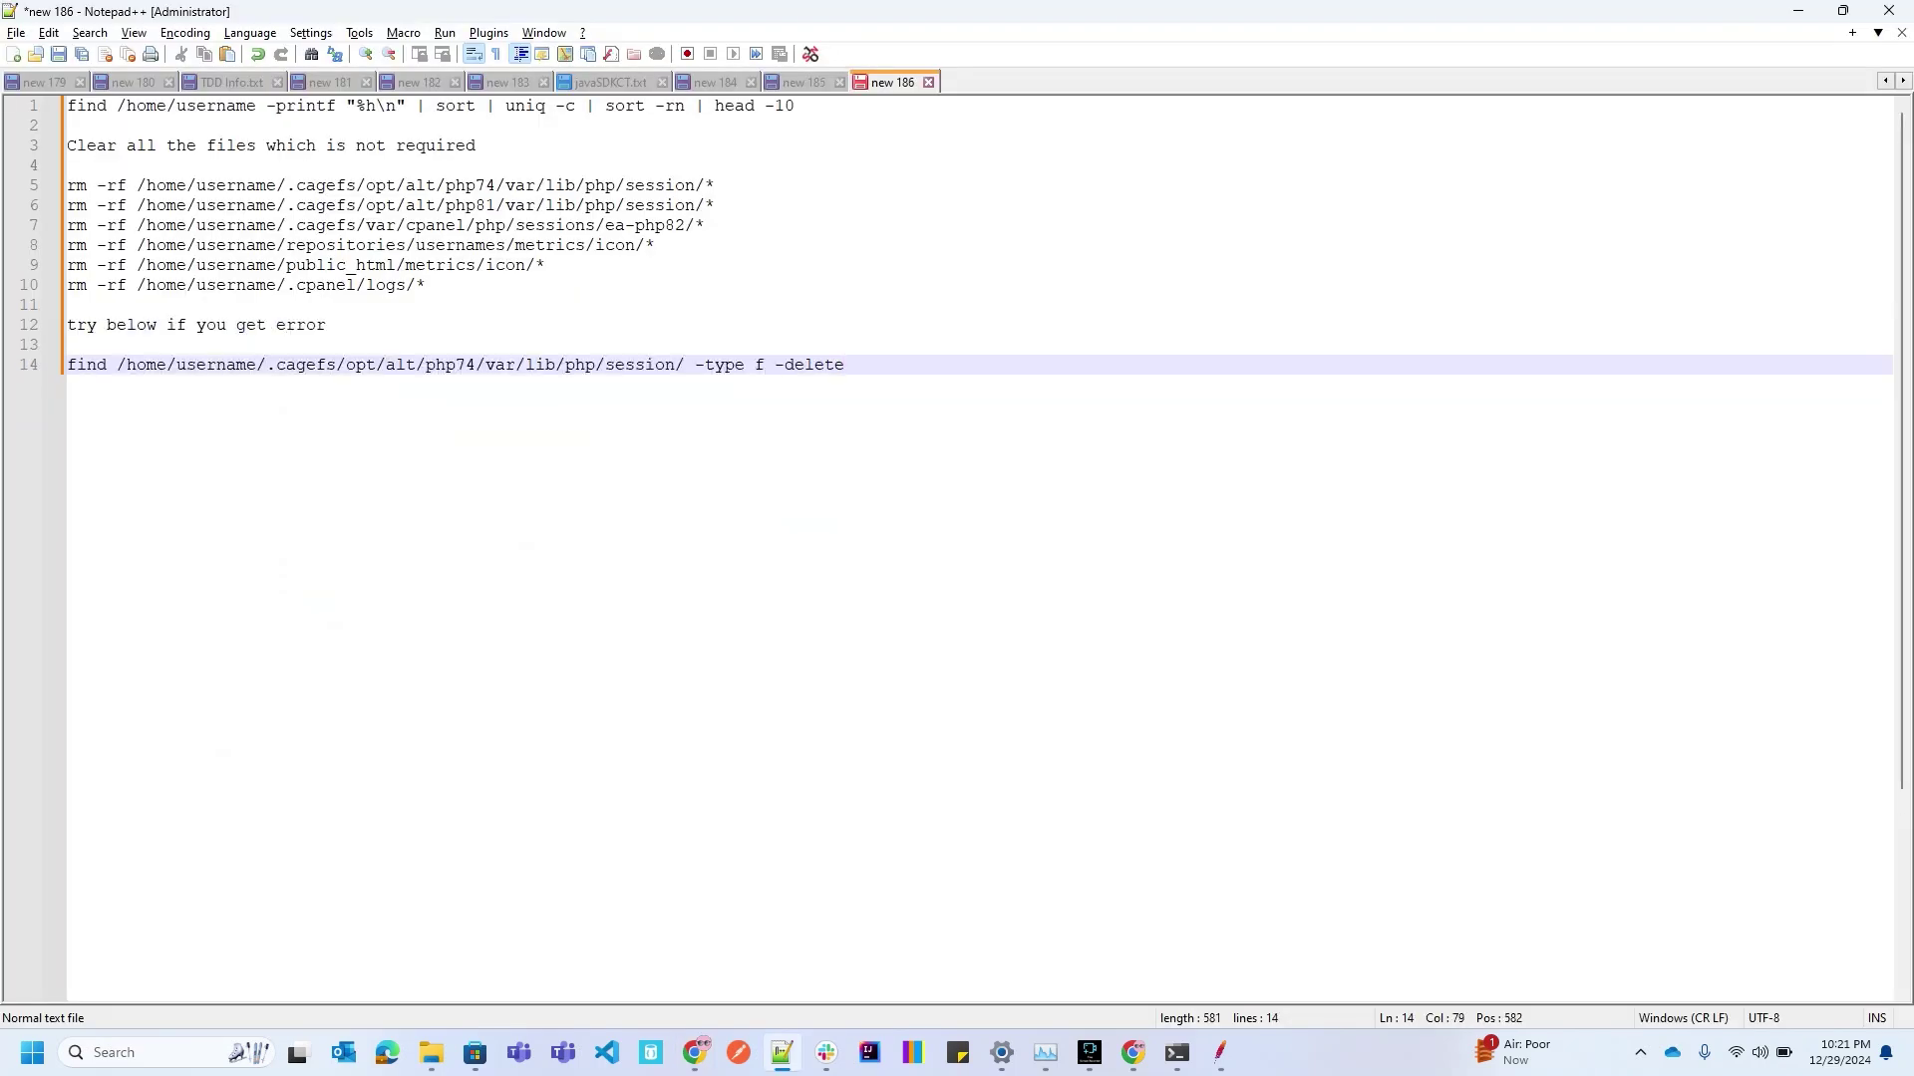
pyautogui.doubleClick(216, 365)
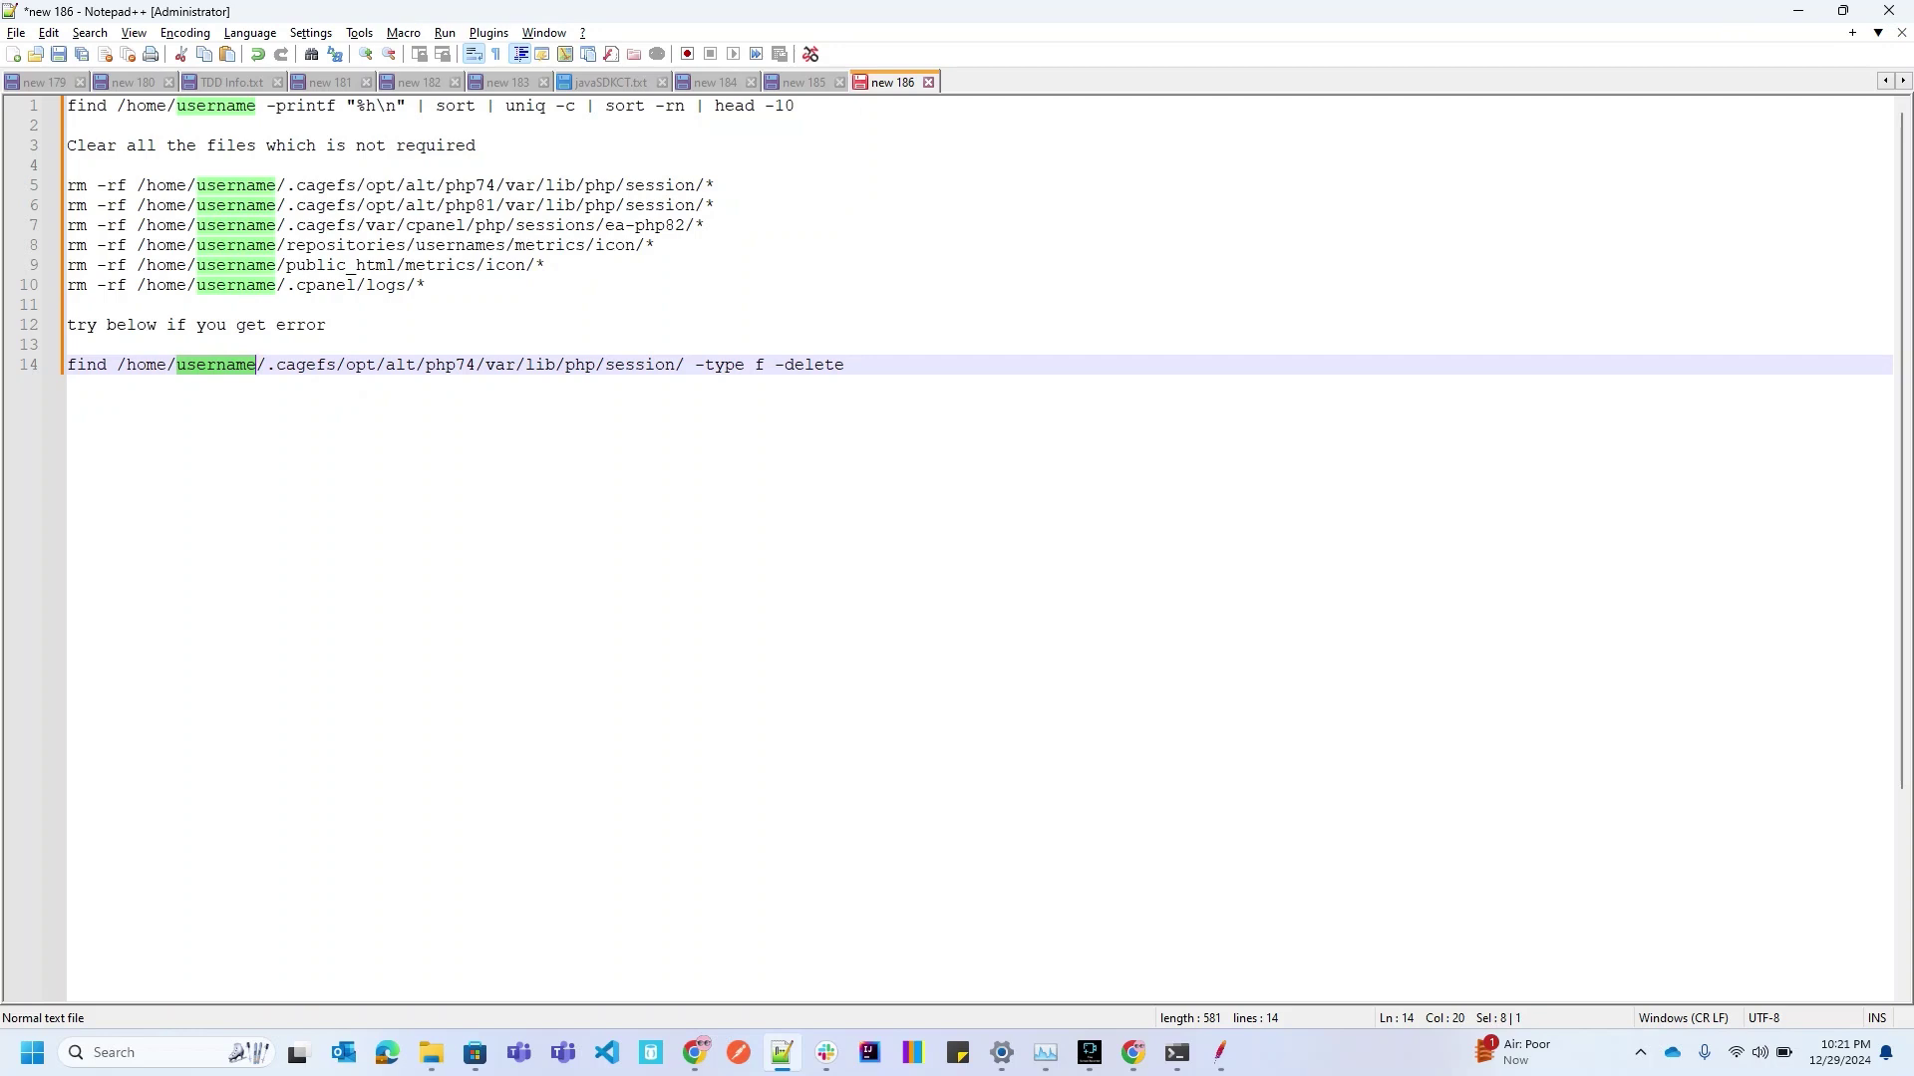
# Copy the find -type f -delete command into the cPanel Terminal and run it to delete all PHP 7.4 session files
pyautogui.moveTo(847, 366); pyautogui.dragTo(67, 365)
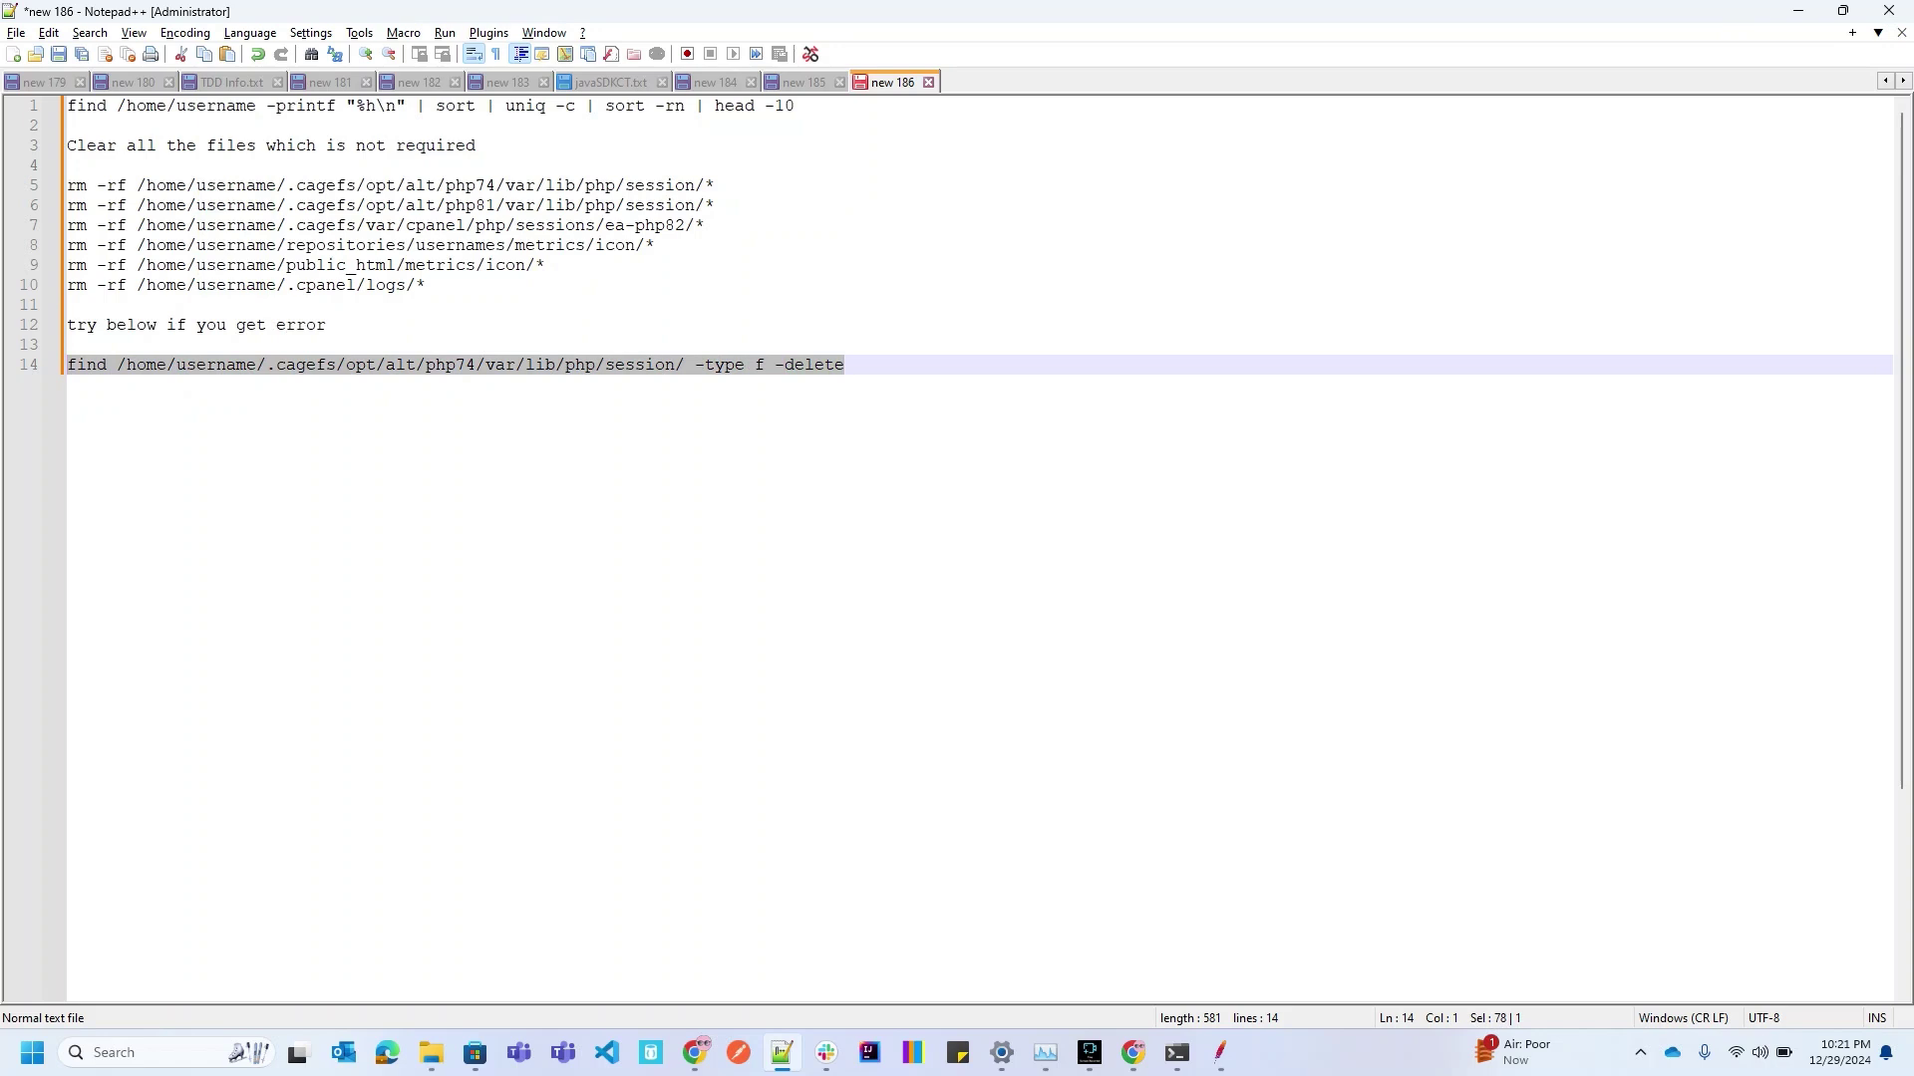
pyautogui.doubleClick(217, 366)
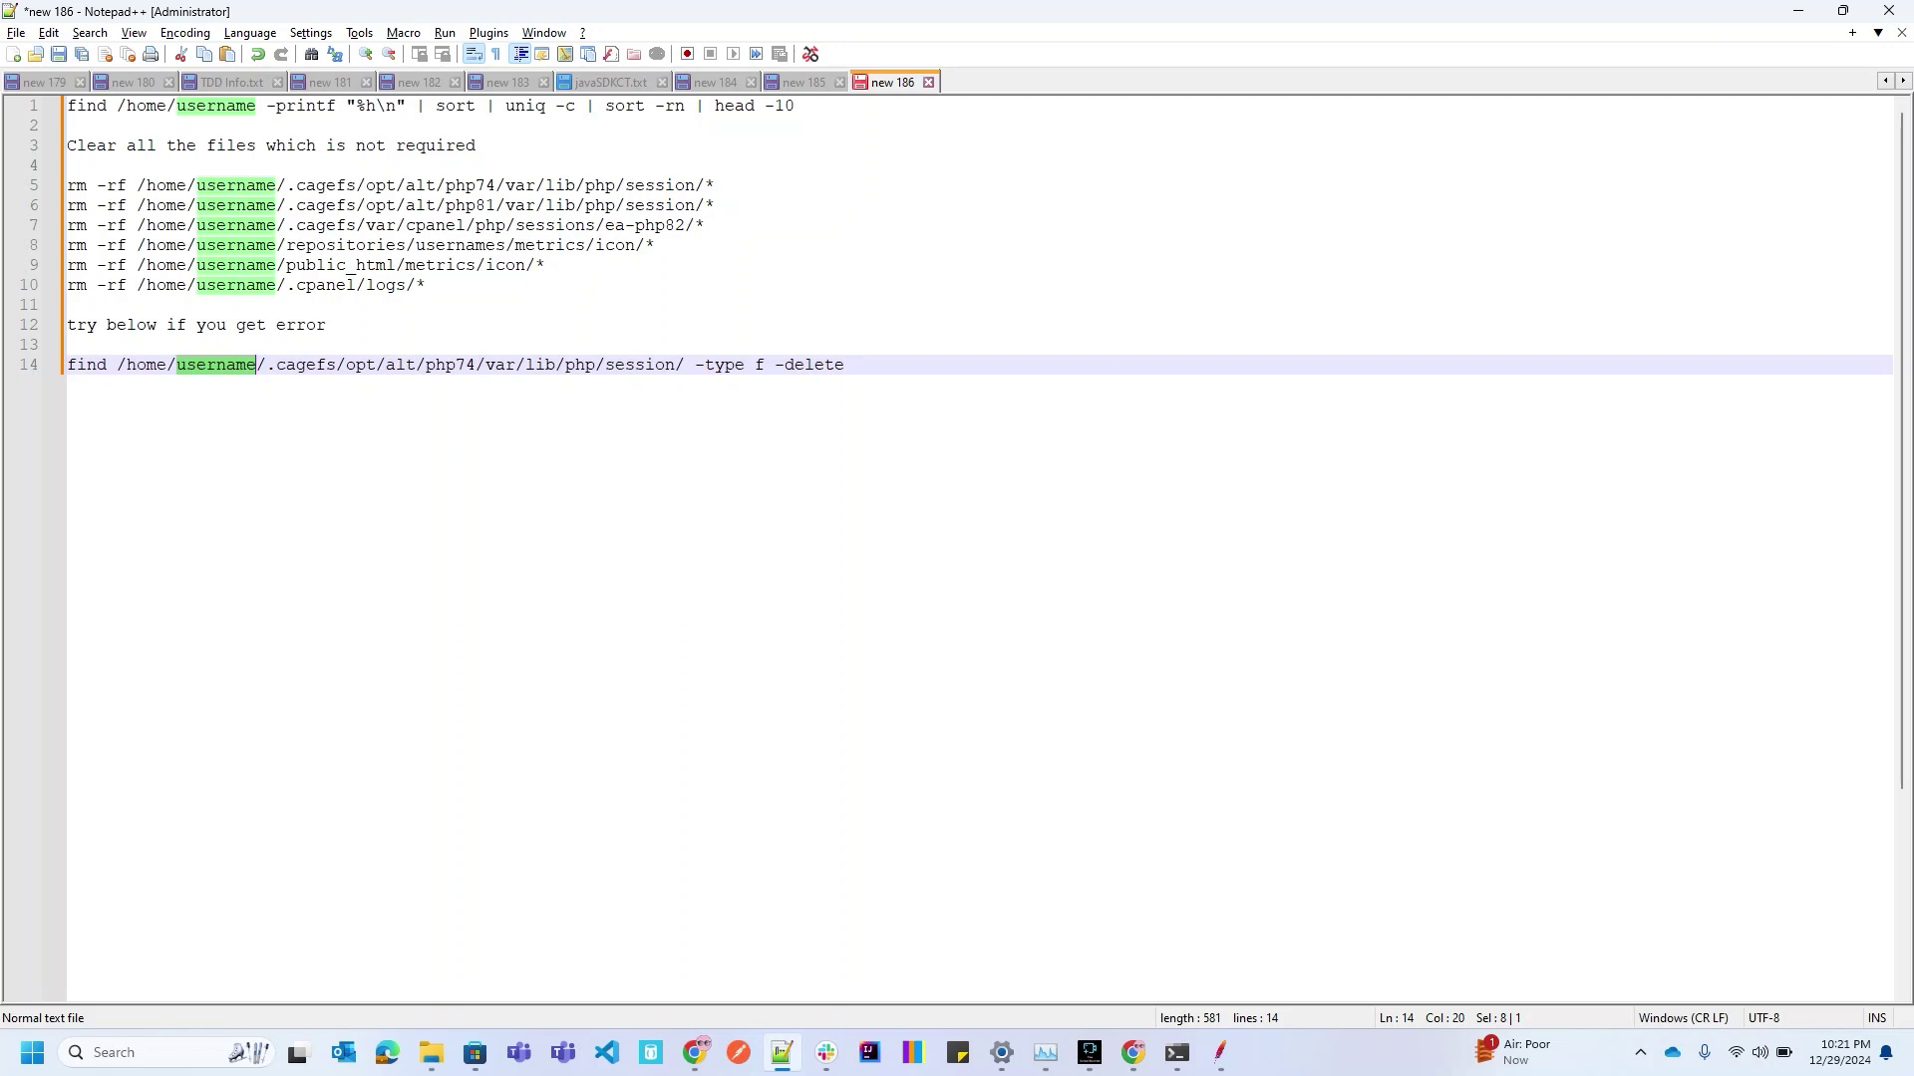
pyautogui.hotkey('alt', 'Tab')
pyautogui.rightClick(656, 571)
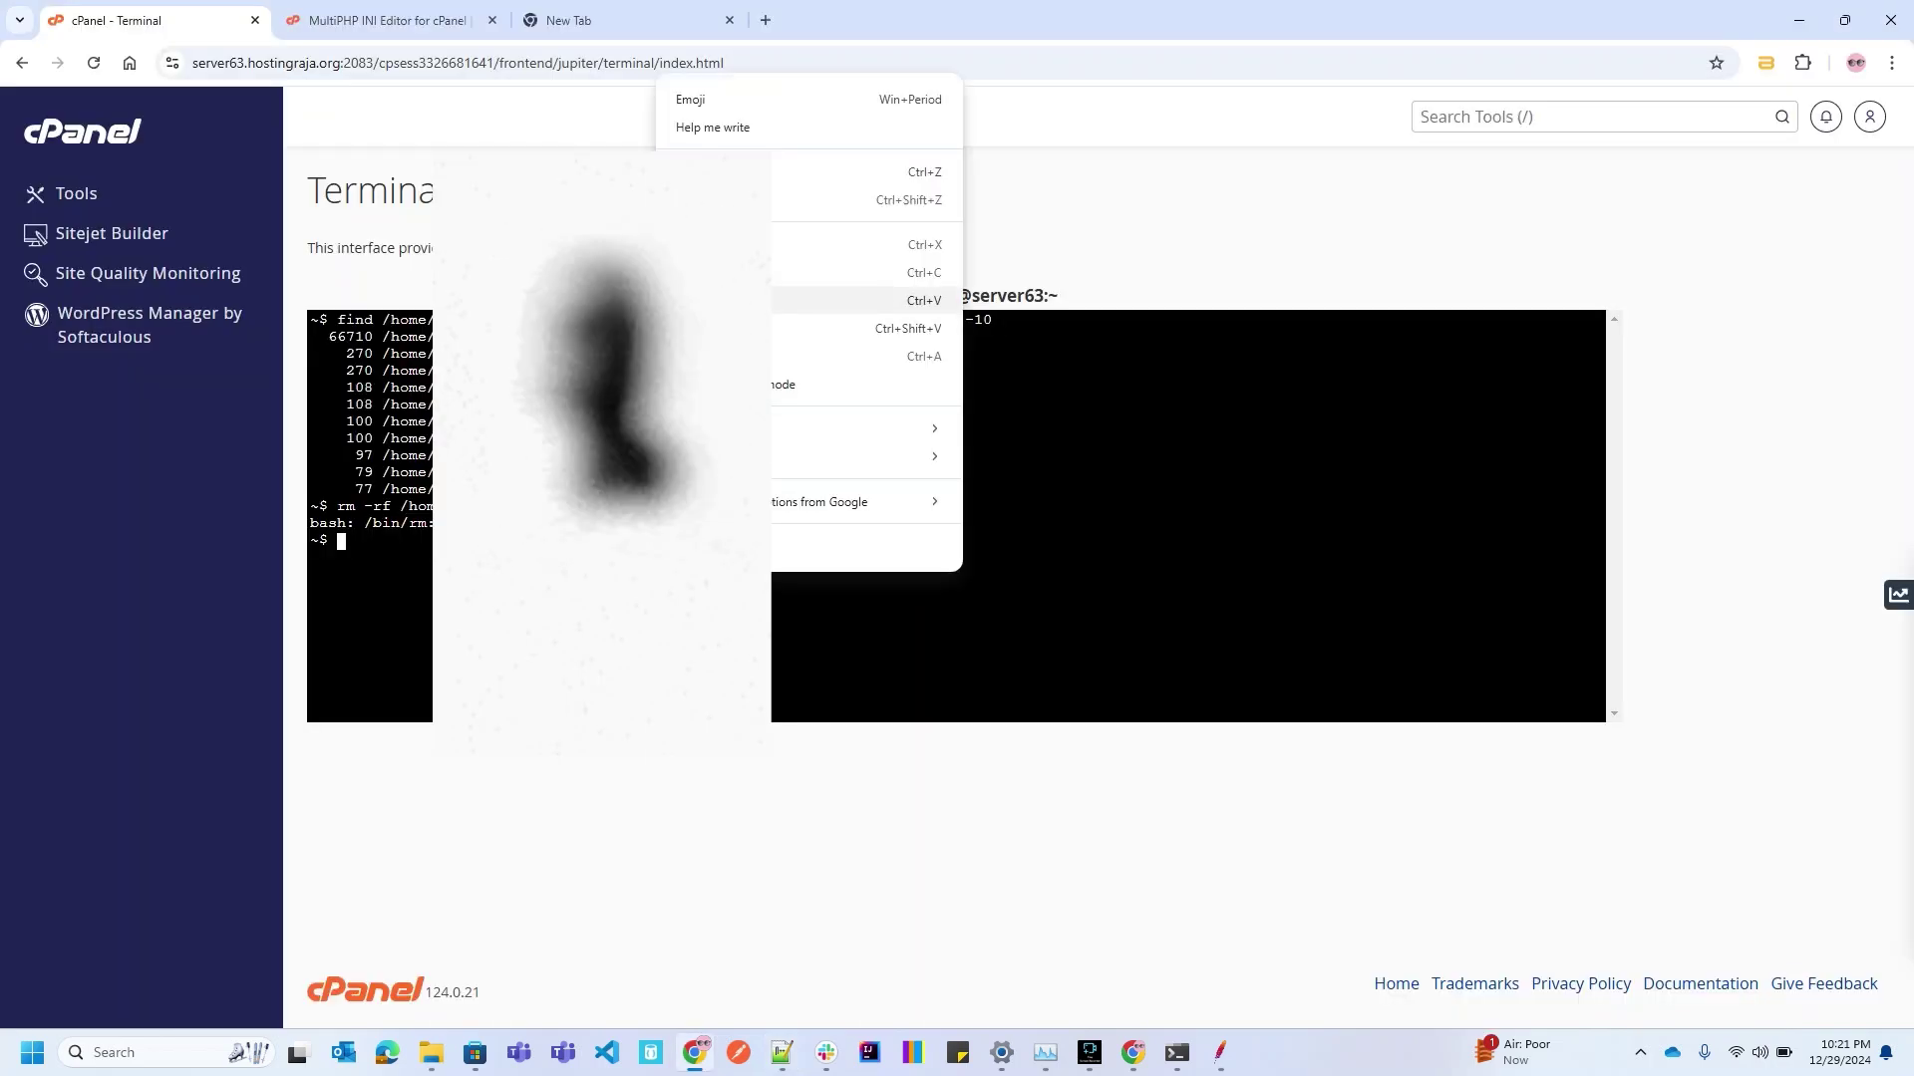
pyautogui.click(692, 301)
pyautogui.press('Return')
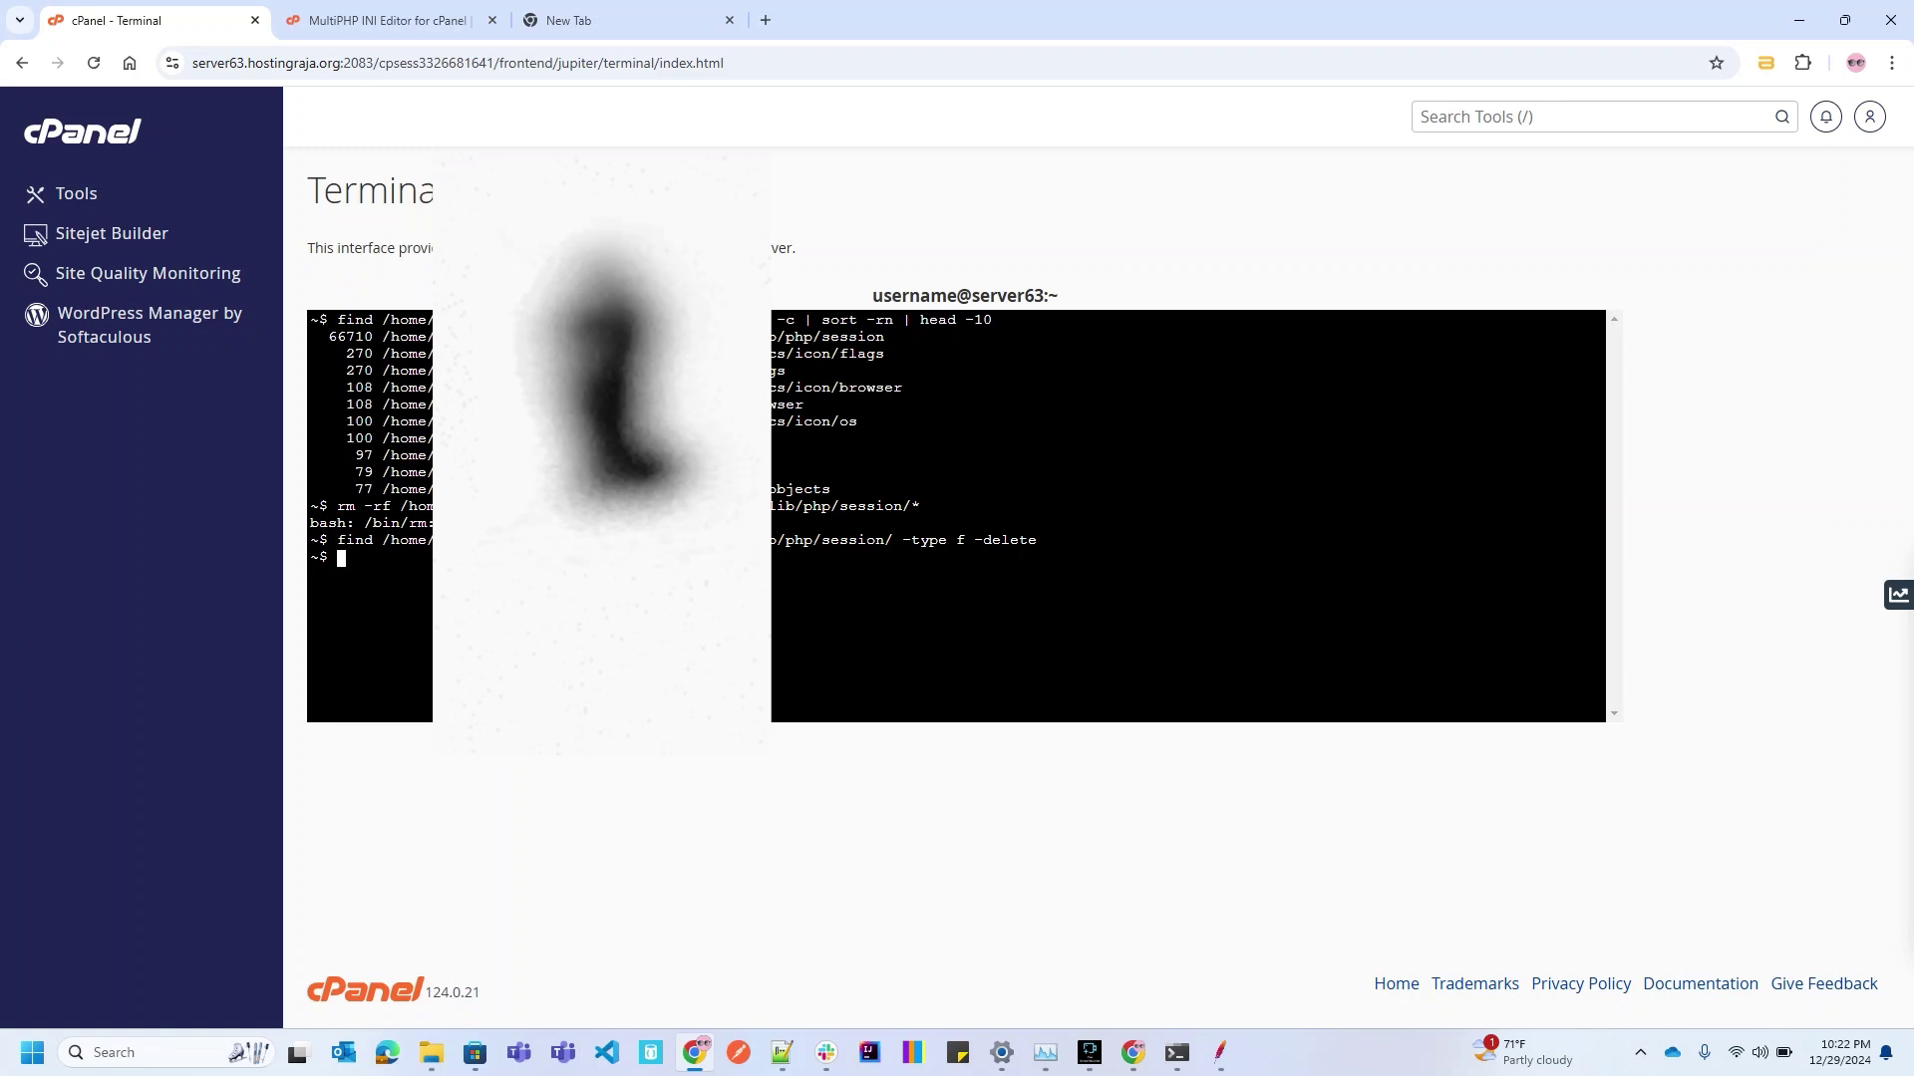
# Rerun the earlier find command ending in sort -rn | head -10 and review which directories hold the most files
pyautogui.press('Up')
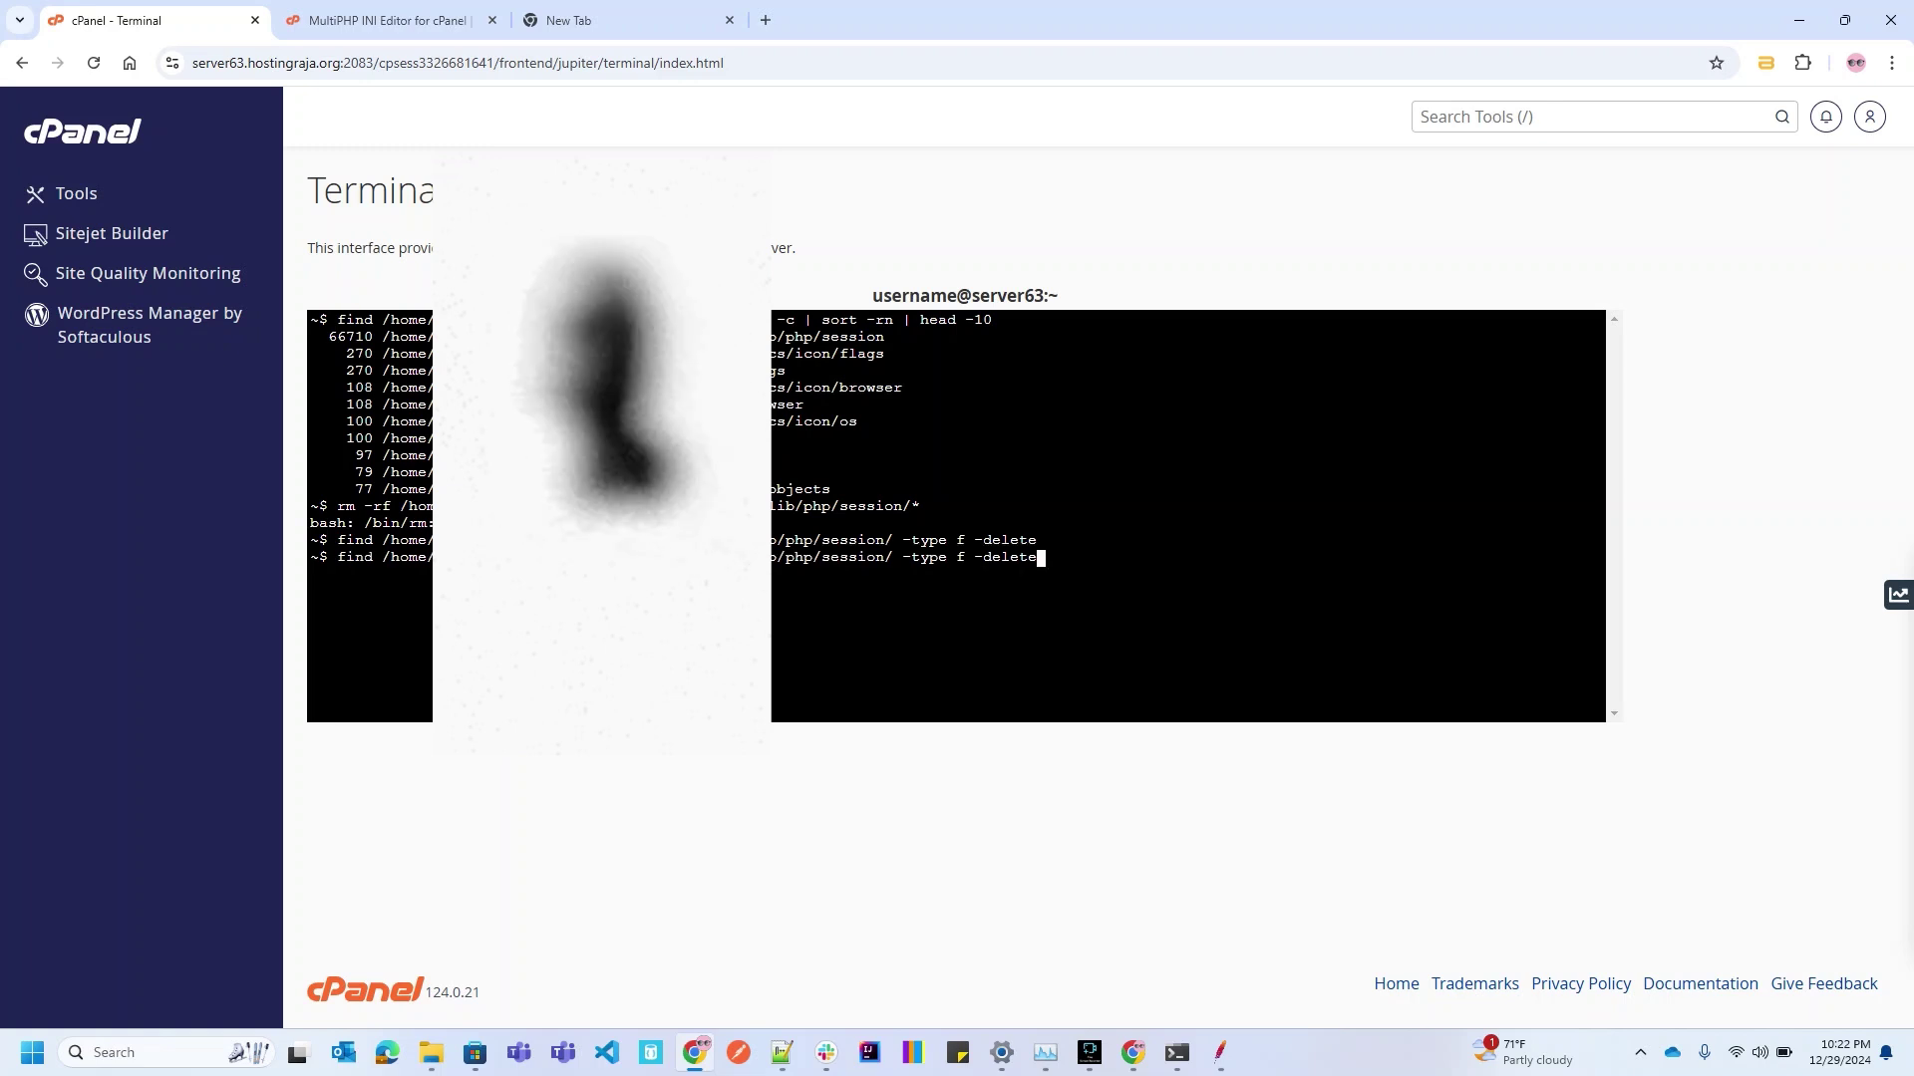
pyautogui.press('Up')
pyautogui.press('Up')
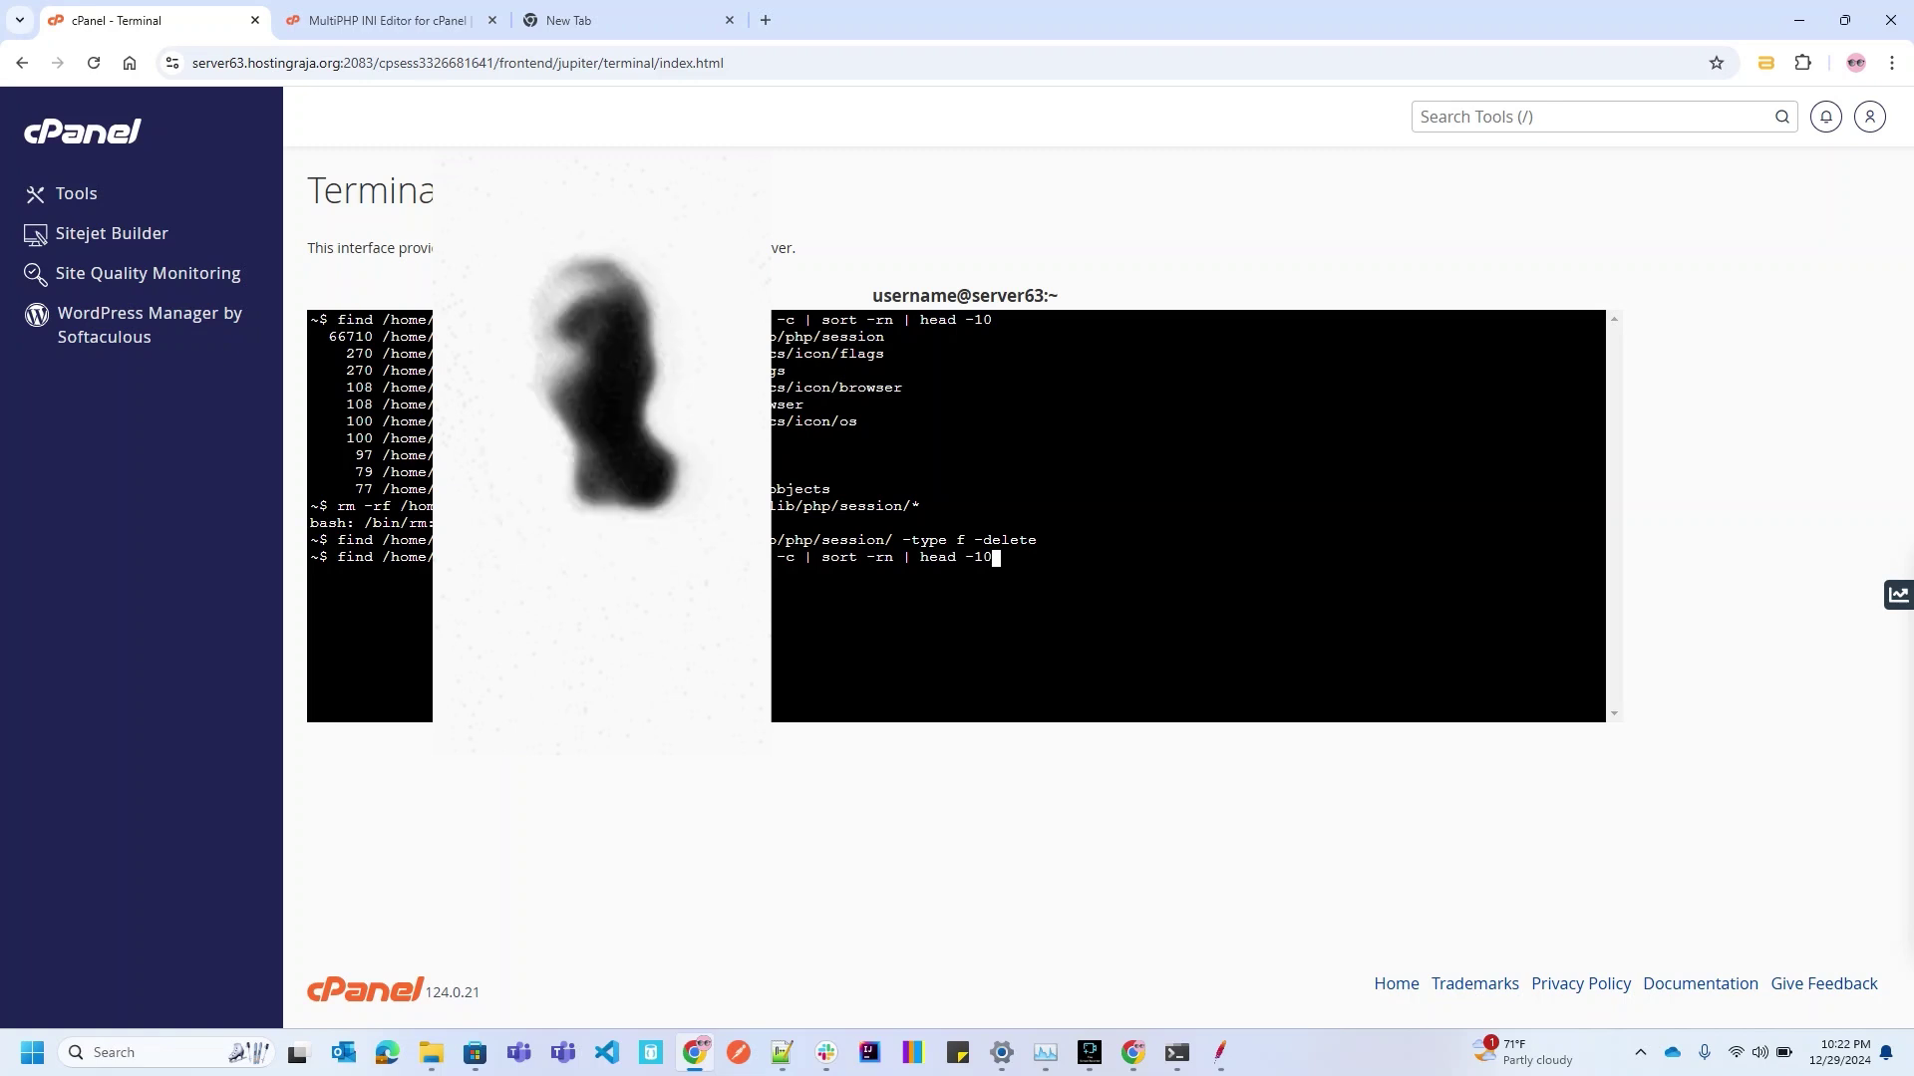
pyautogui.press('Return')
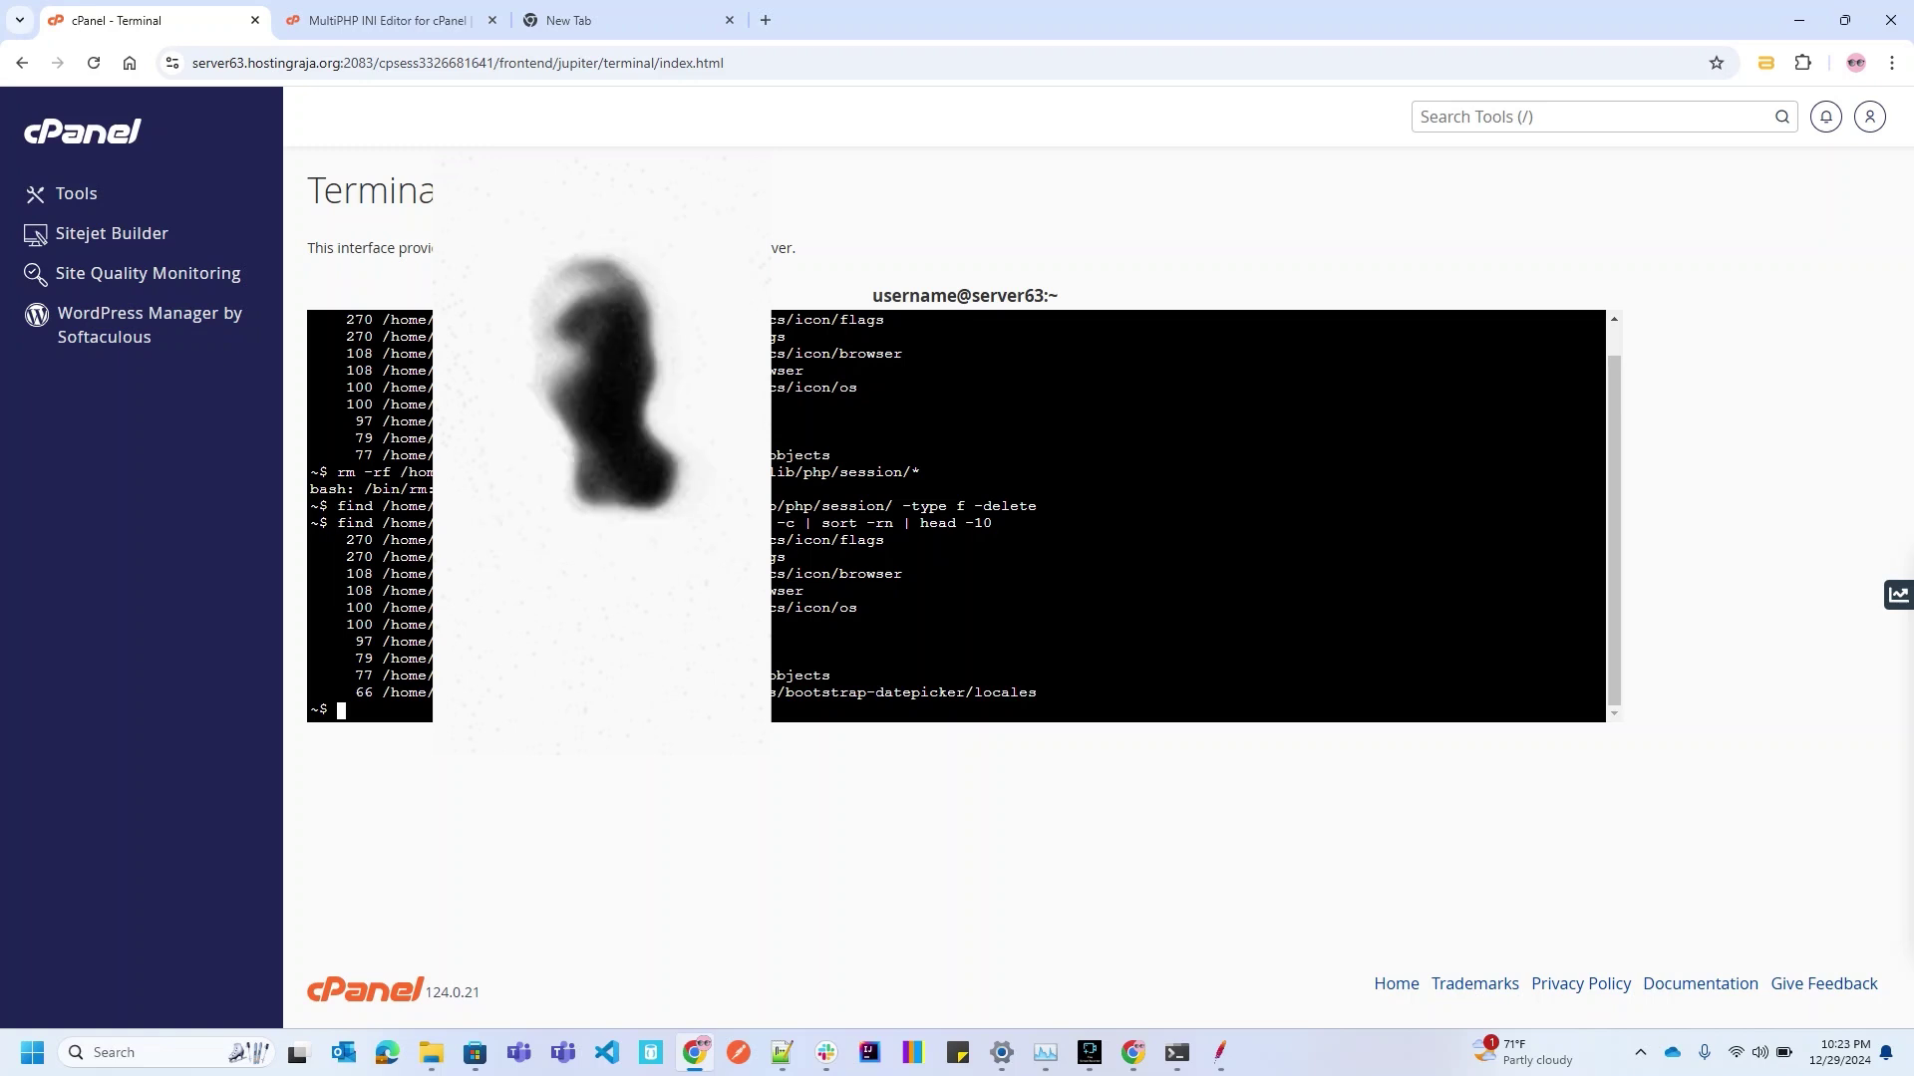
pyautogui.scroll(1, 957, 515)
pyautogui.scroll(-1, 957, 515)
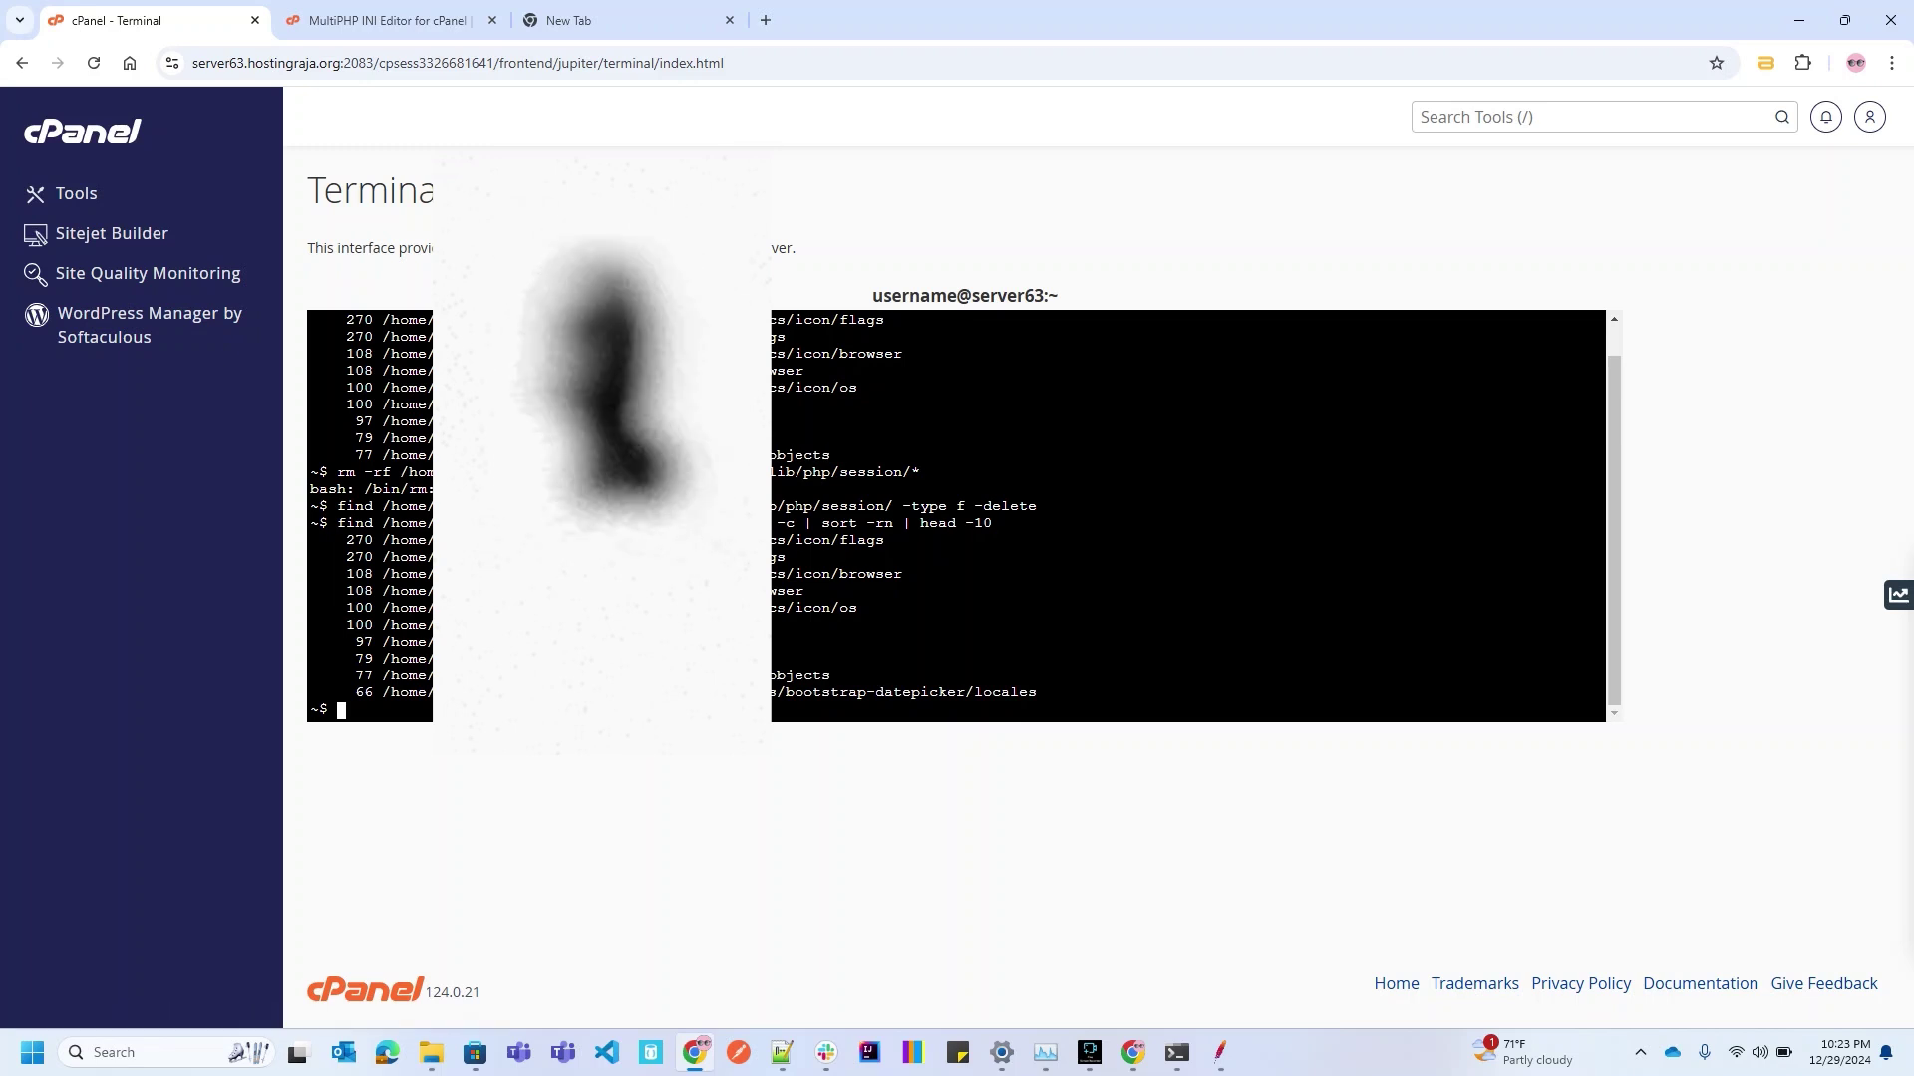
# In Notepad++, add the heading "Recheck Session Folder" and the command ls -l /home/username/.cagefs/opt/alt/php74/var/lib/php/session/
pyautogui.hotkey('alt', 'Tab')
pyautogui.press('End')
pyautogui.press('Return')
pyautogui.press('Return')
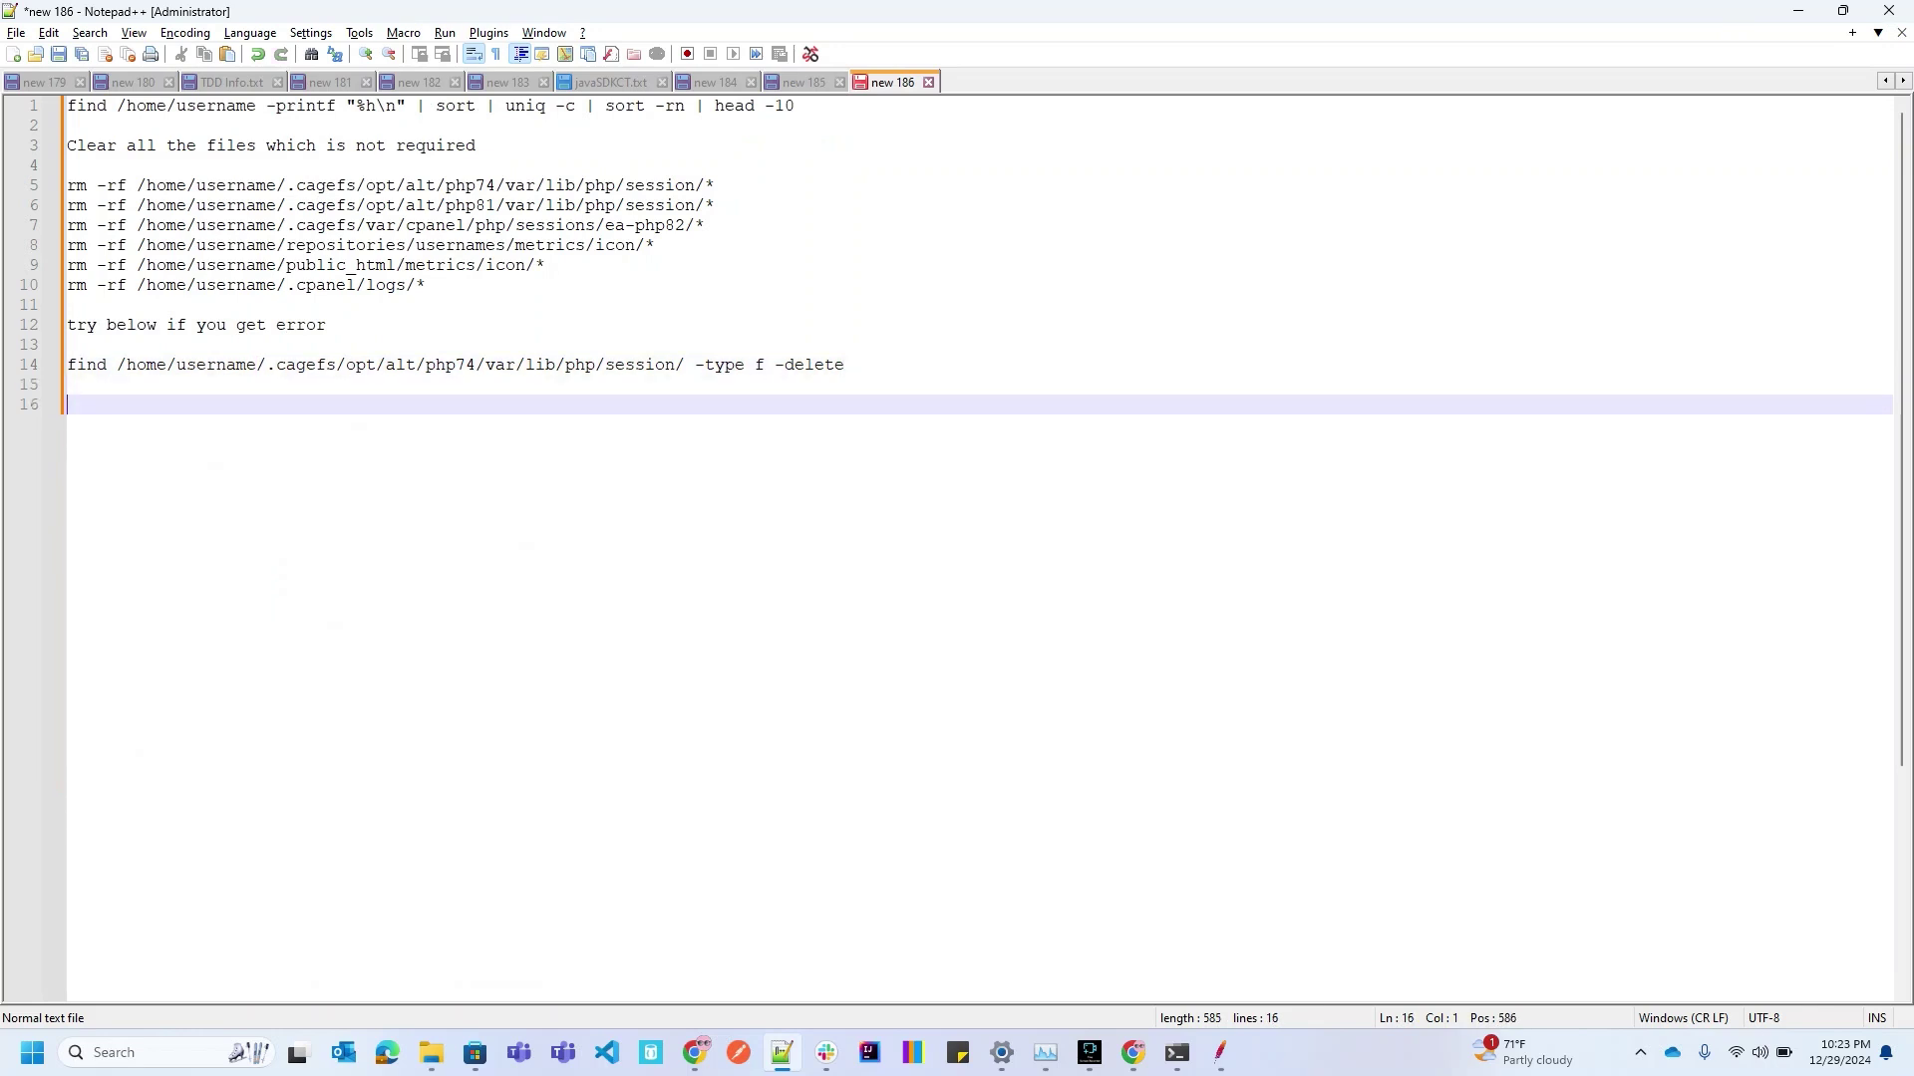
pyautogui.write('Recheck Session Folder ls -l /home/username/.cagefs/opt/alt/php74/var/lib/php/session/')
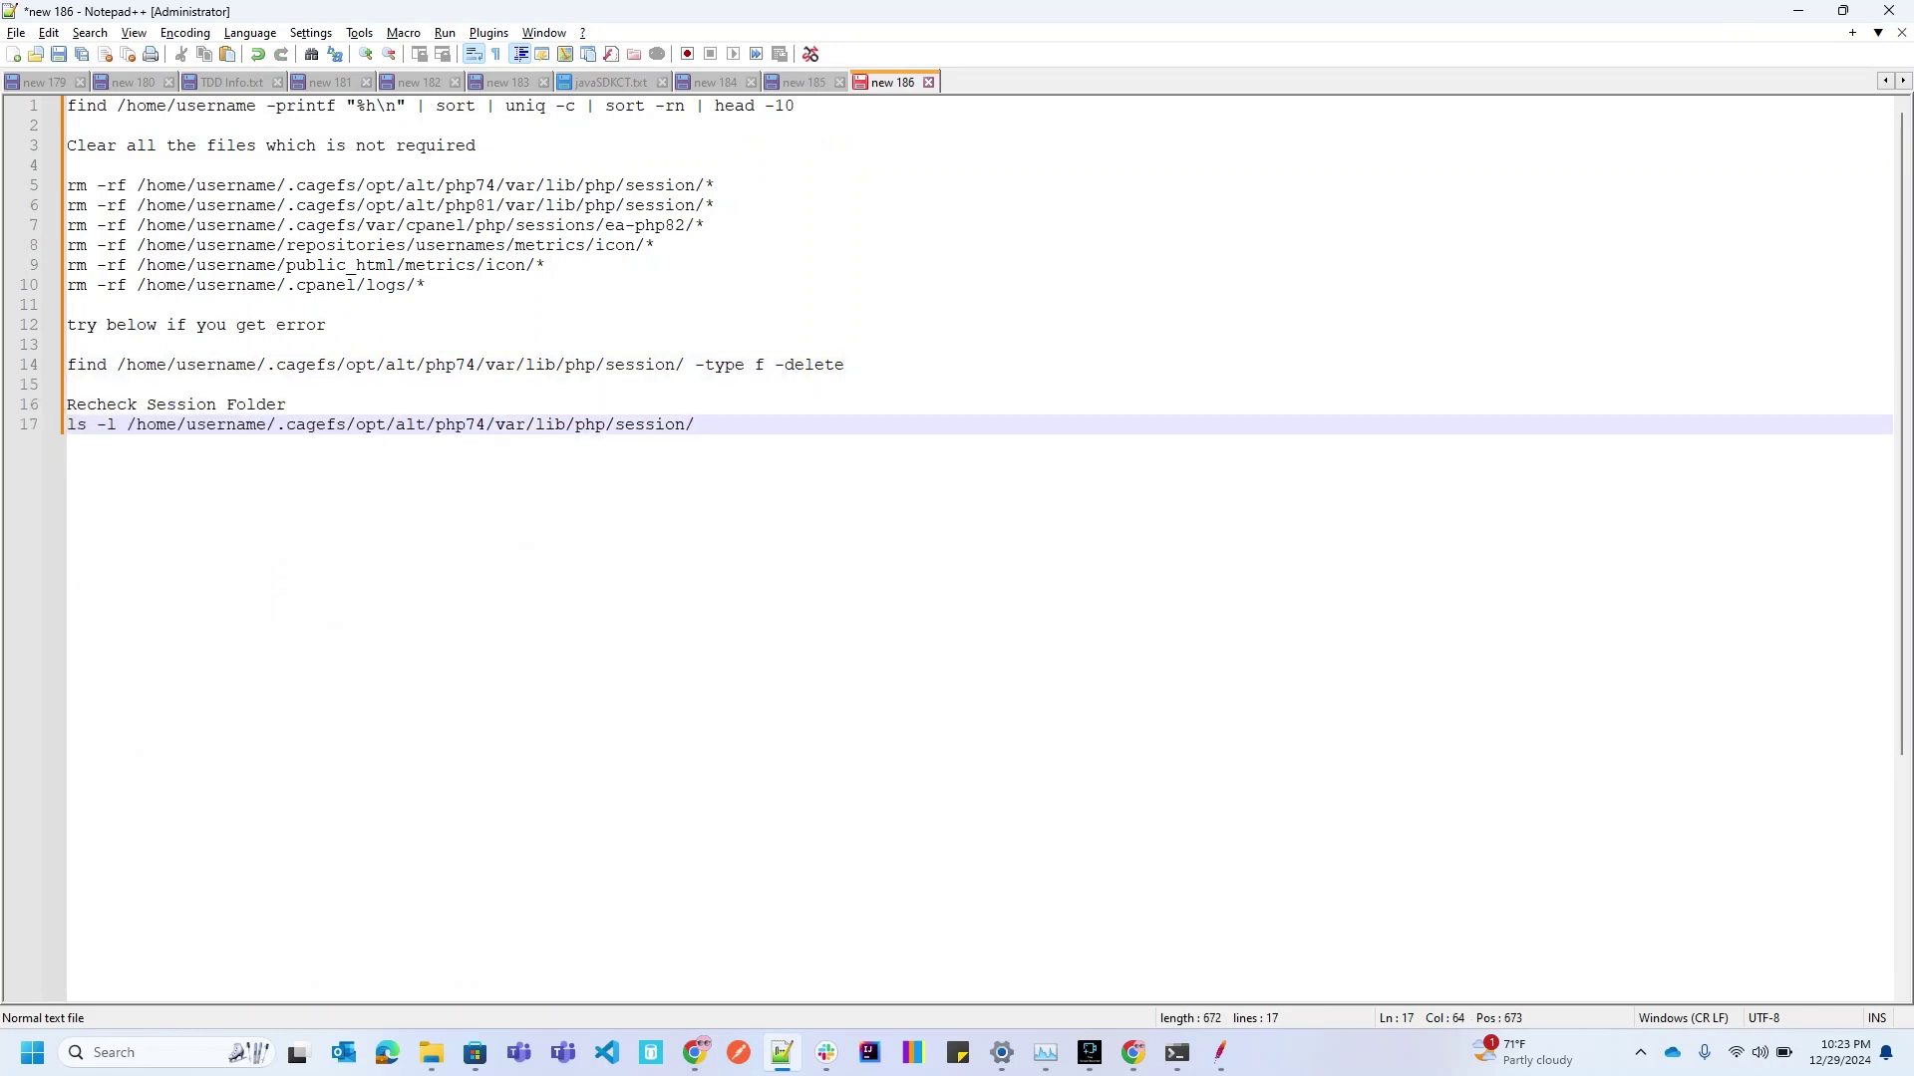
# Copy the ls -l command into the cPanel Terminal, run it and look through the PHP 7.4 session folder's contents
pyautogui.moveTo(67, 425); pyautogui.dragTo(697, 425)
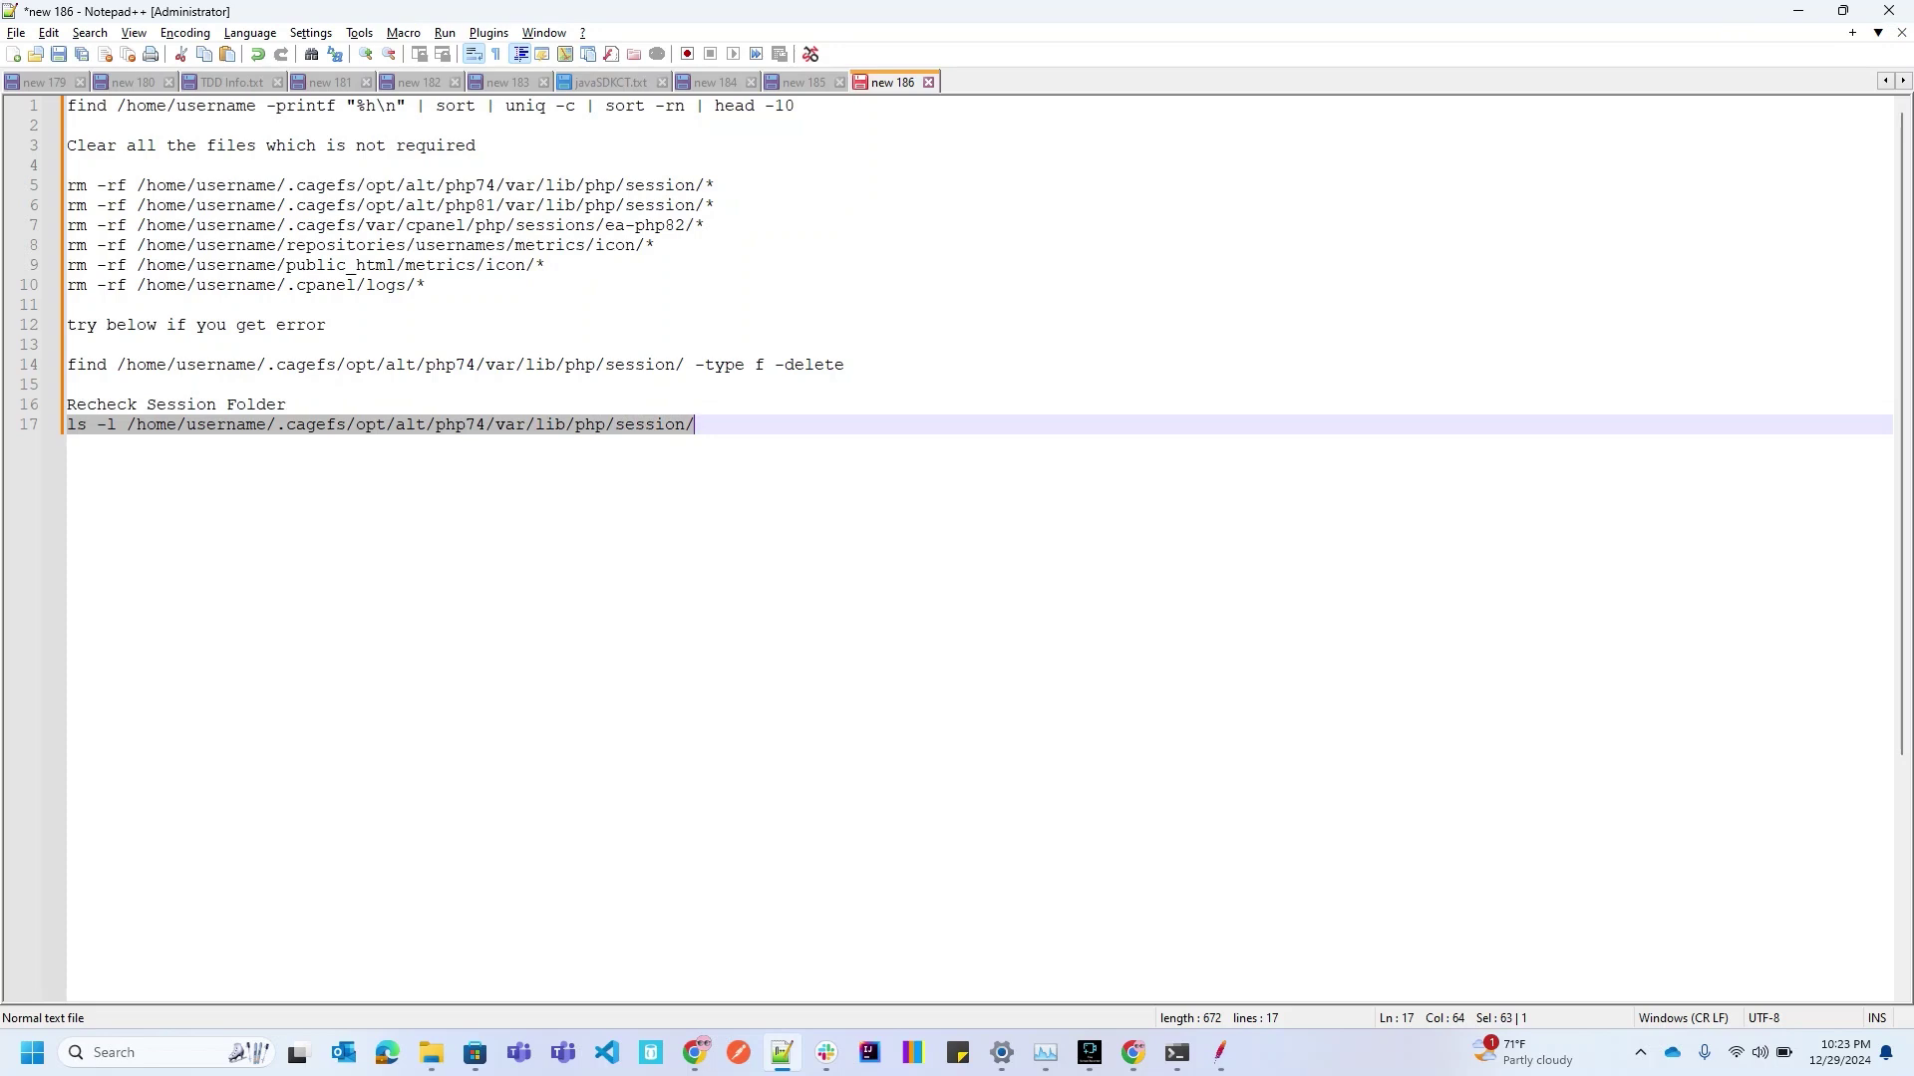
pyautogui.doubleClick(227, 425)
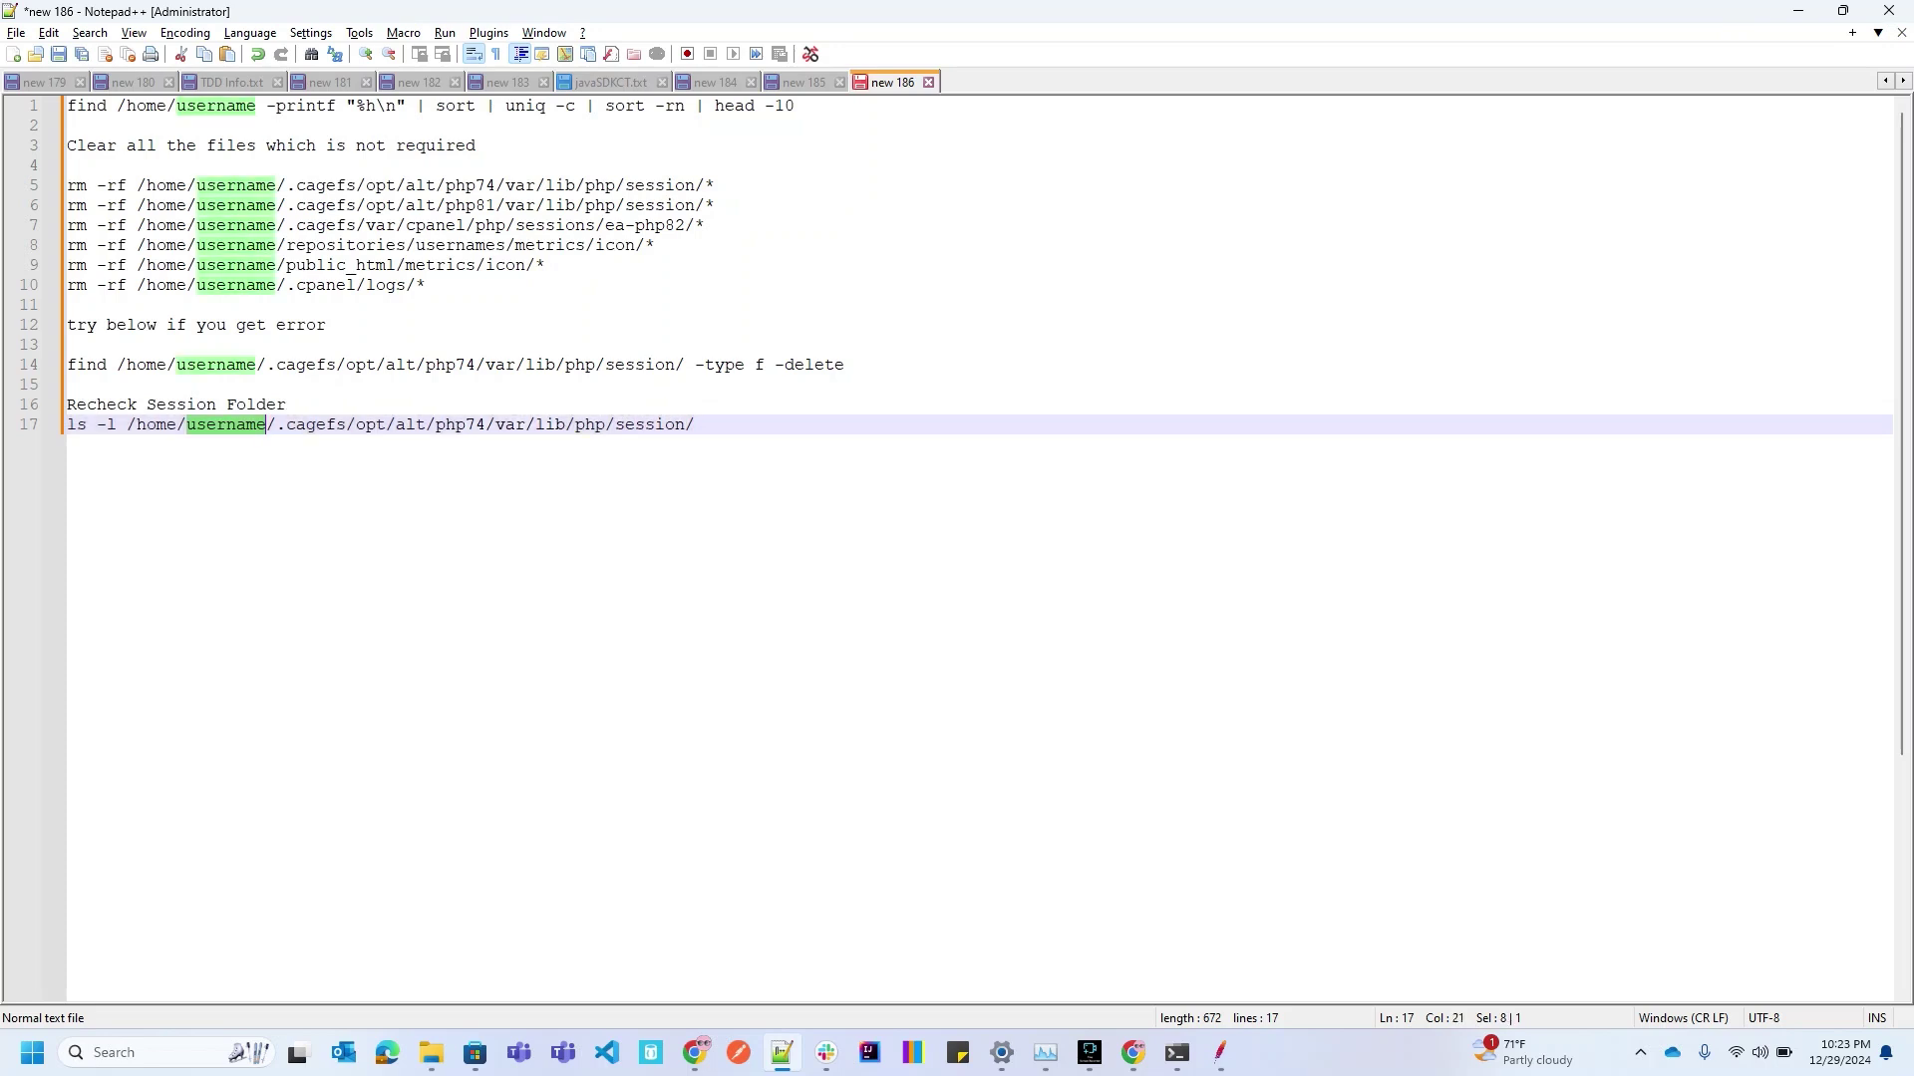
pyautogui.click(696, 425)
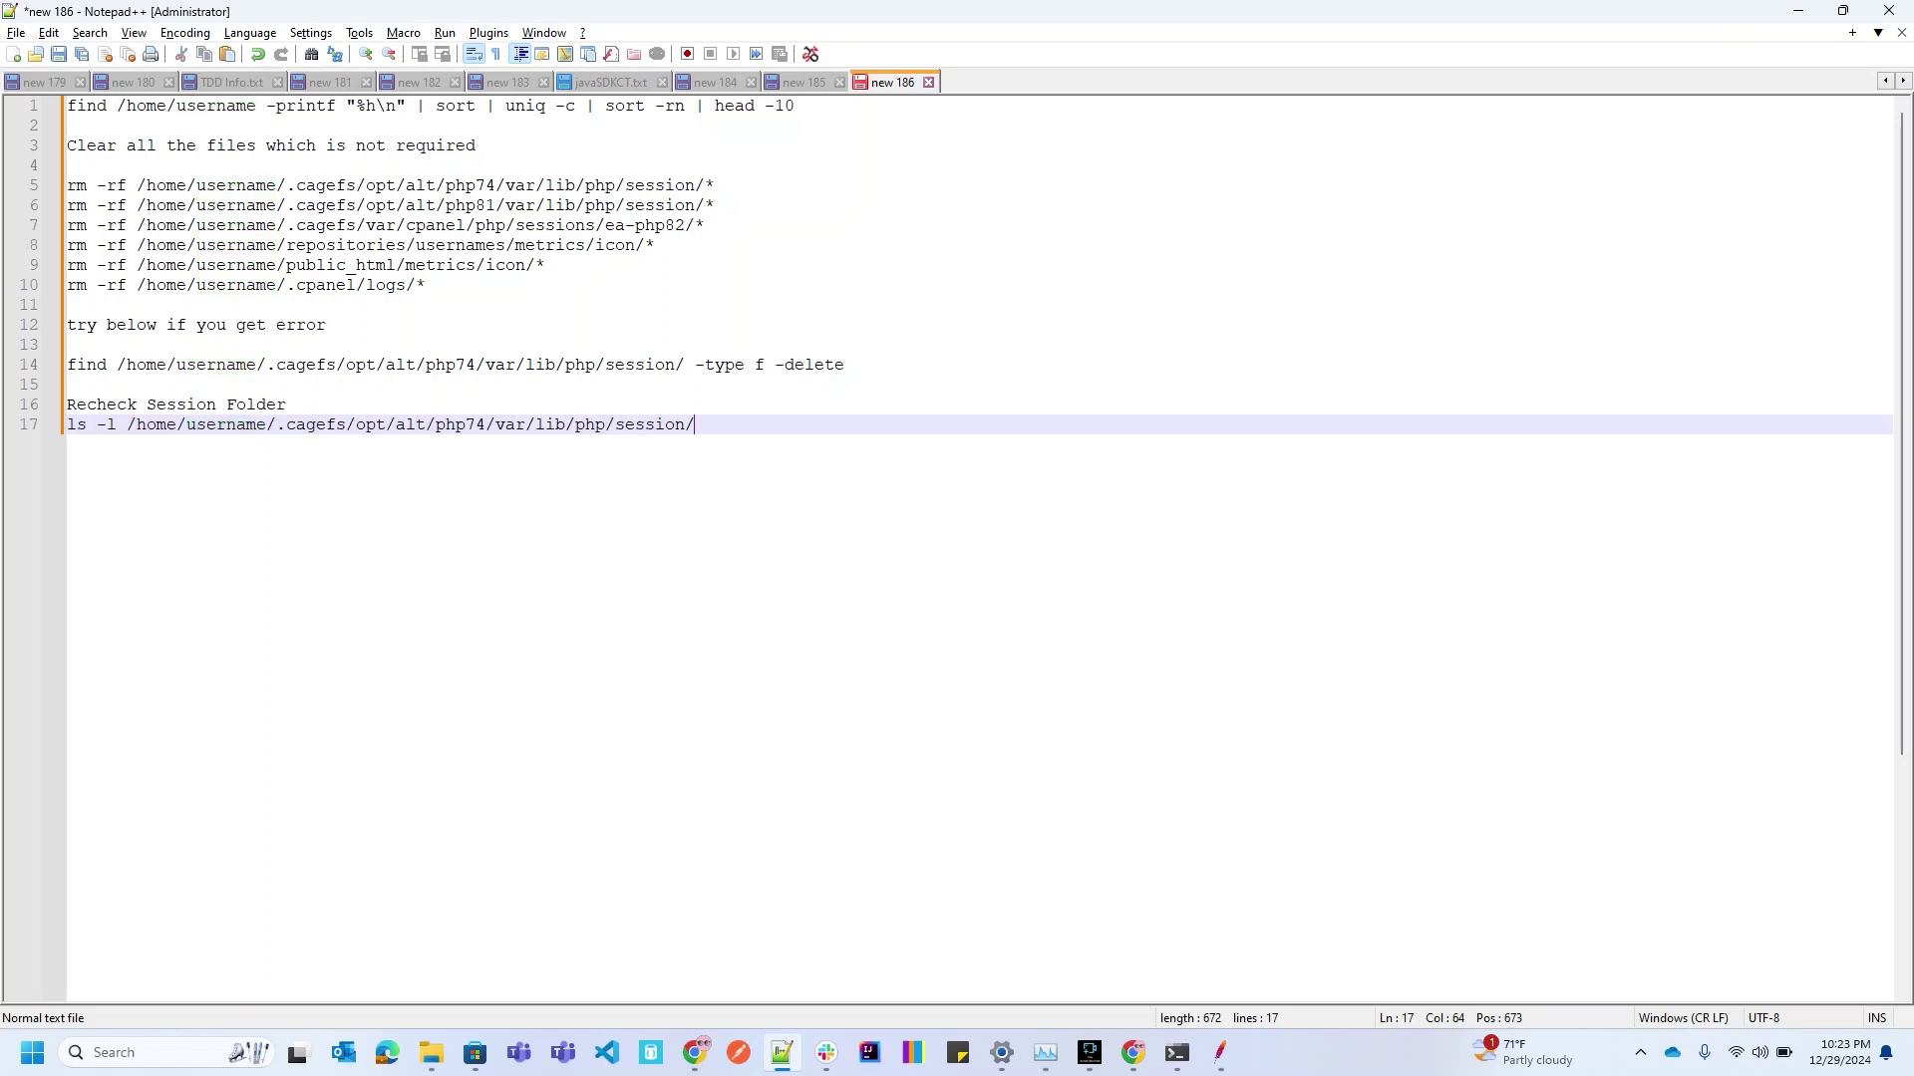
pyautogui.doubleClick(217, 424)
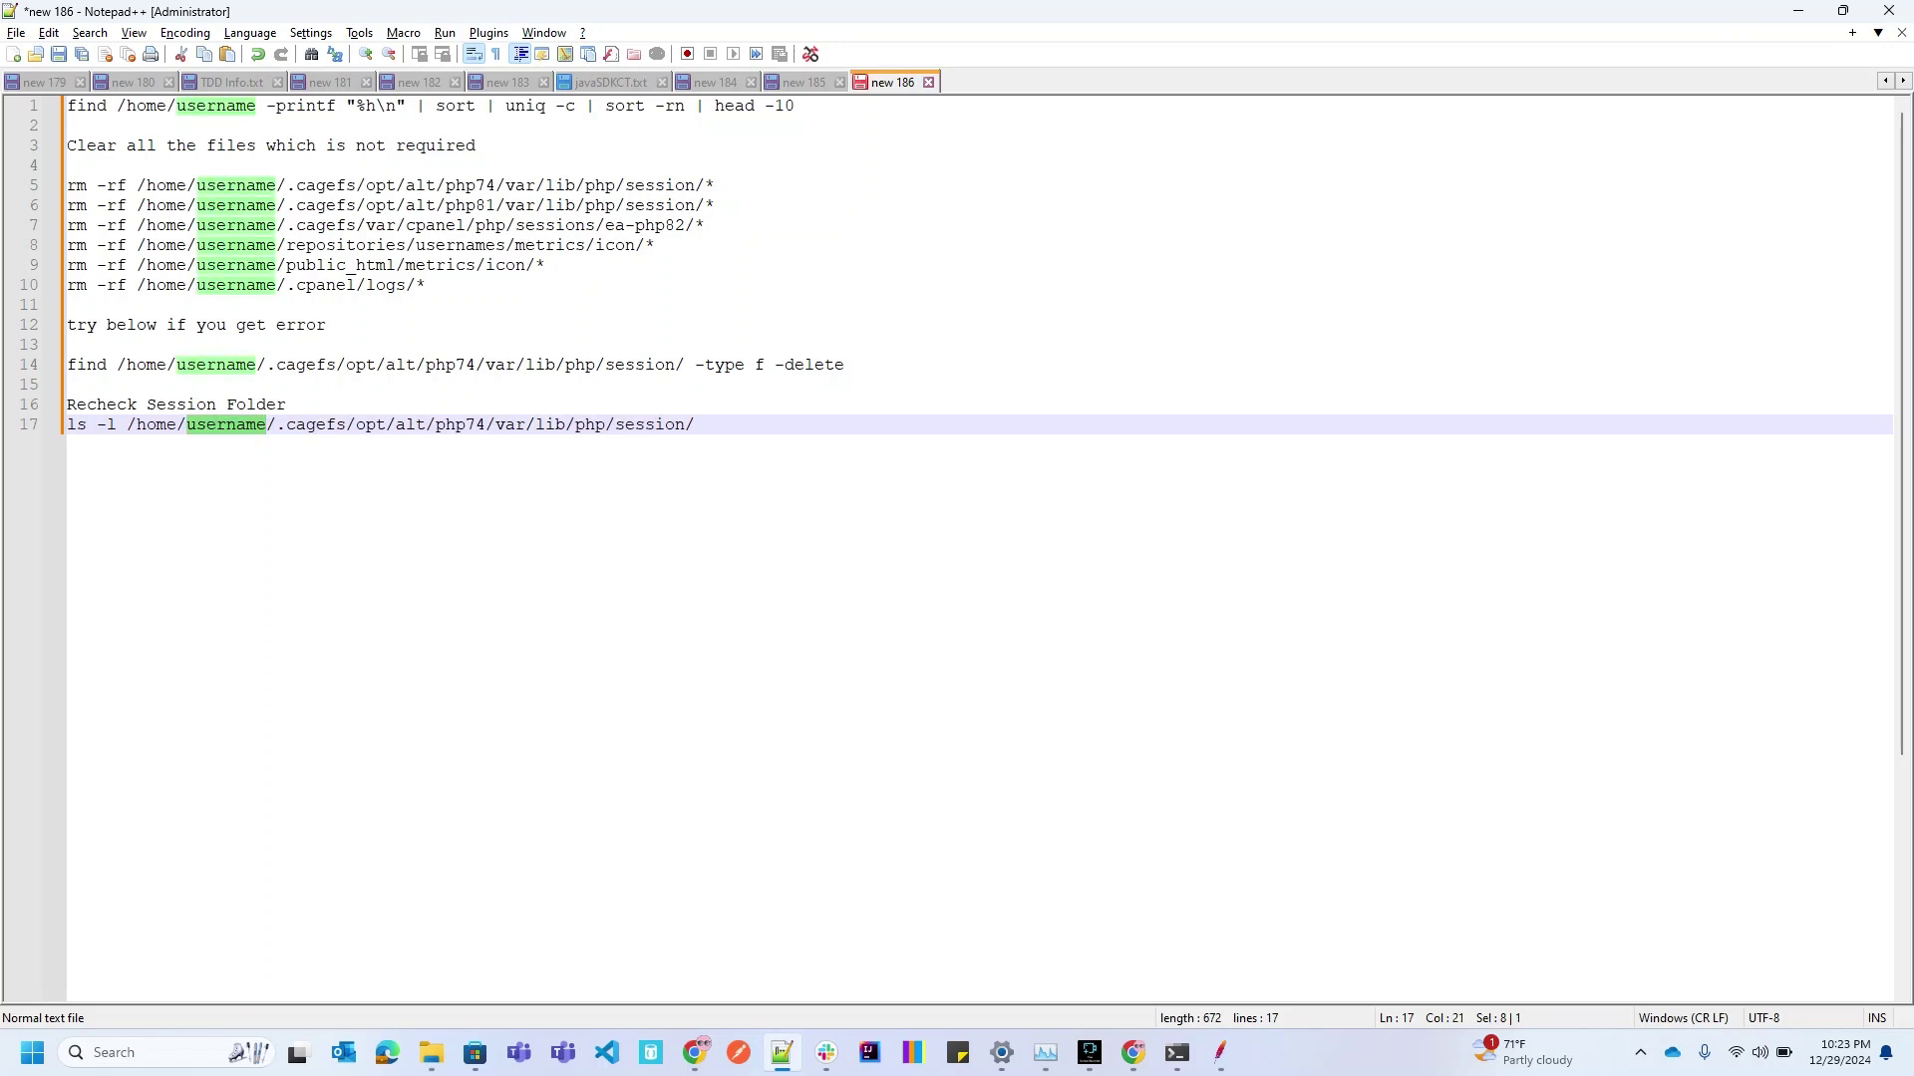
pyautogui.click(696, 425)
pyautogui.hotkey('alt', 'Tab')
pyautogui.rightClick(878, 569)
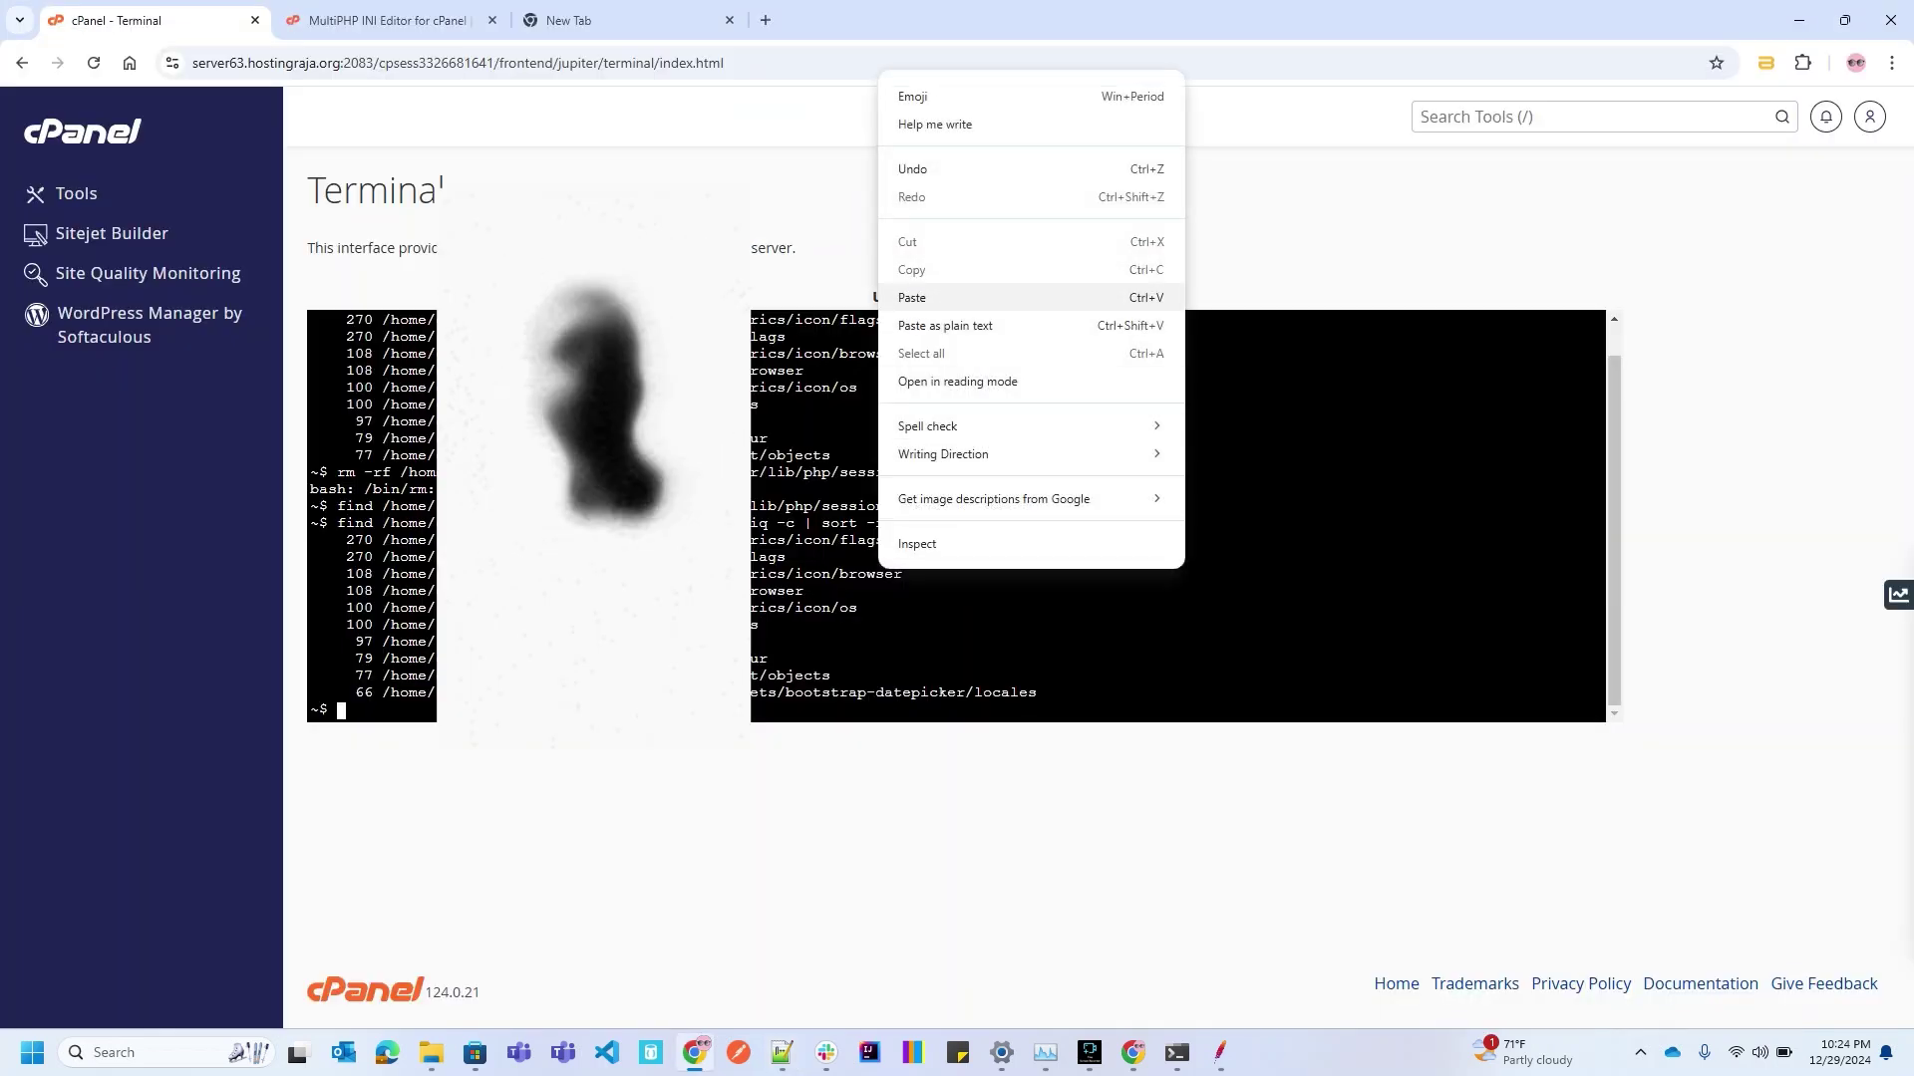
pyautogui.click(927, 297)
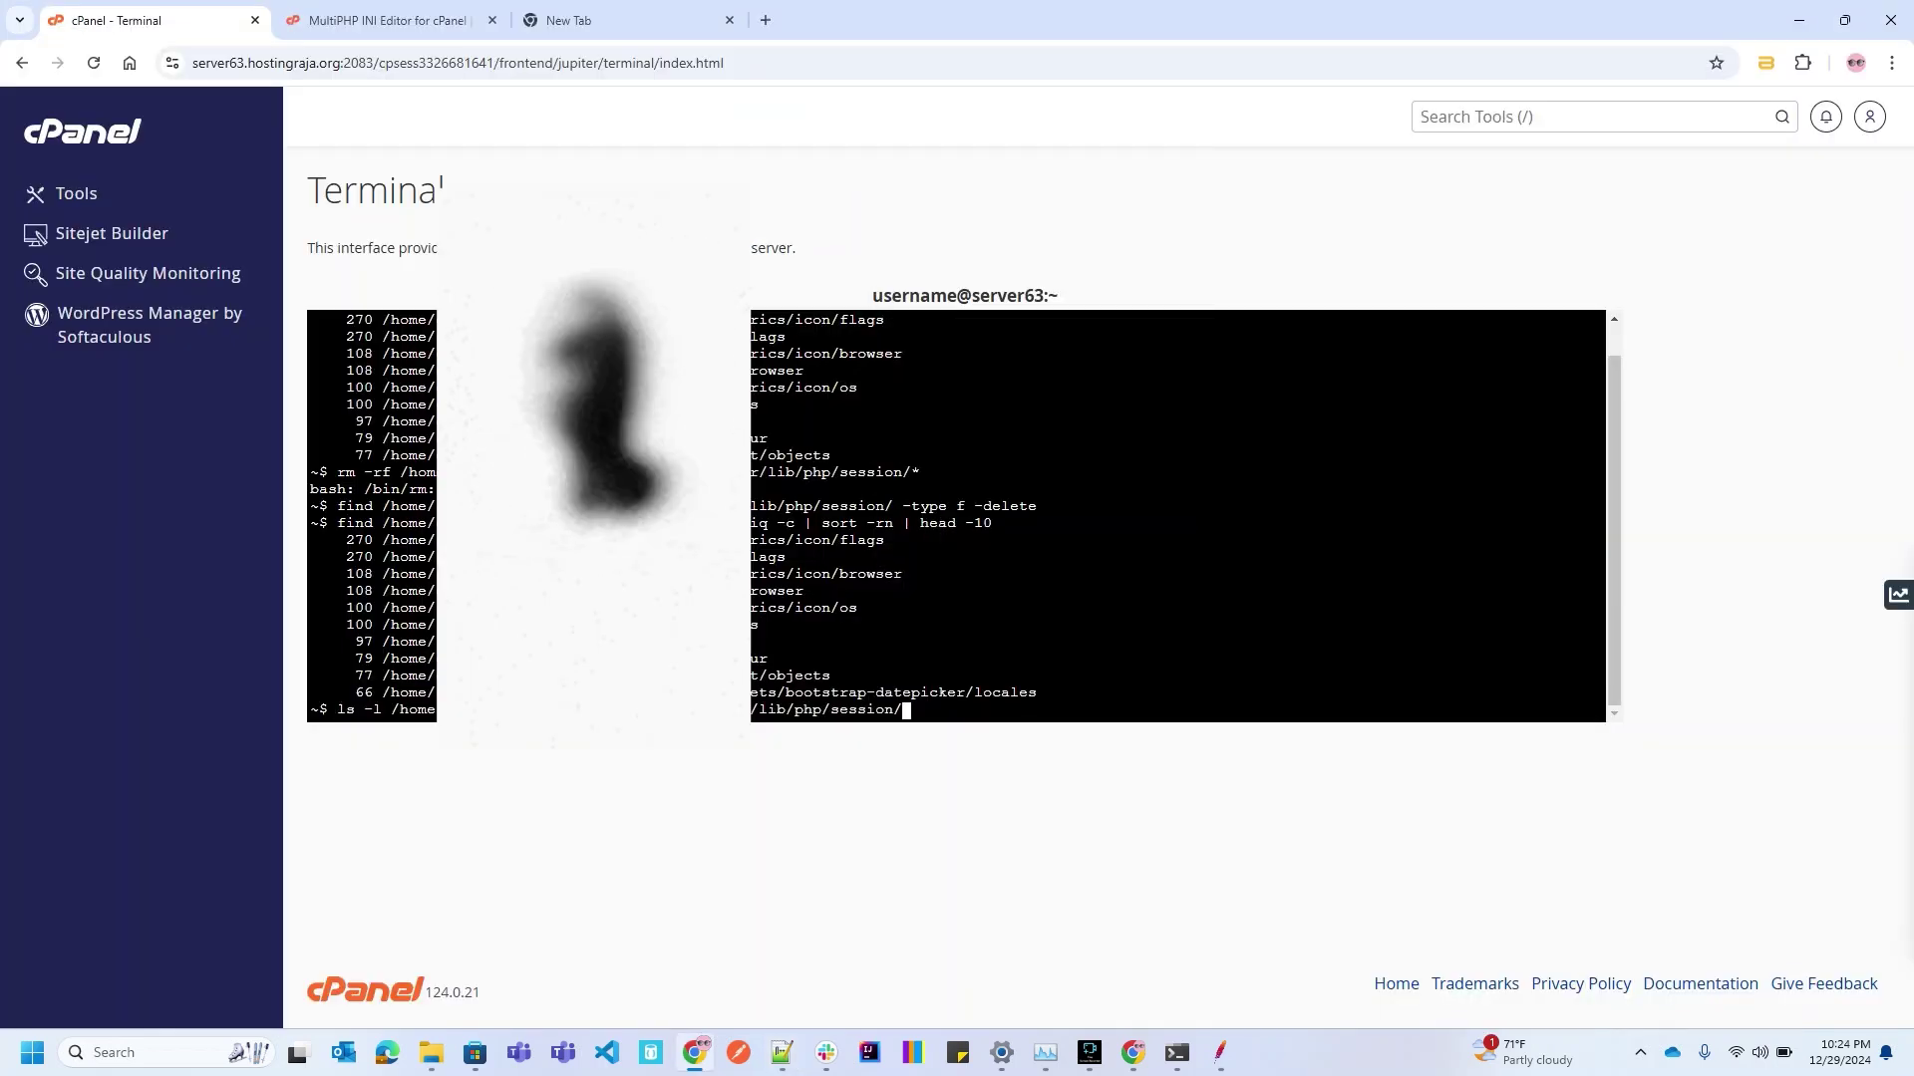
pyautogui.press('Return')
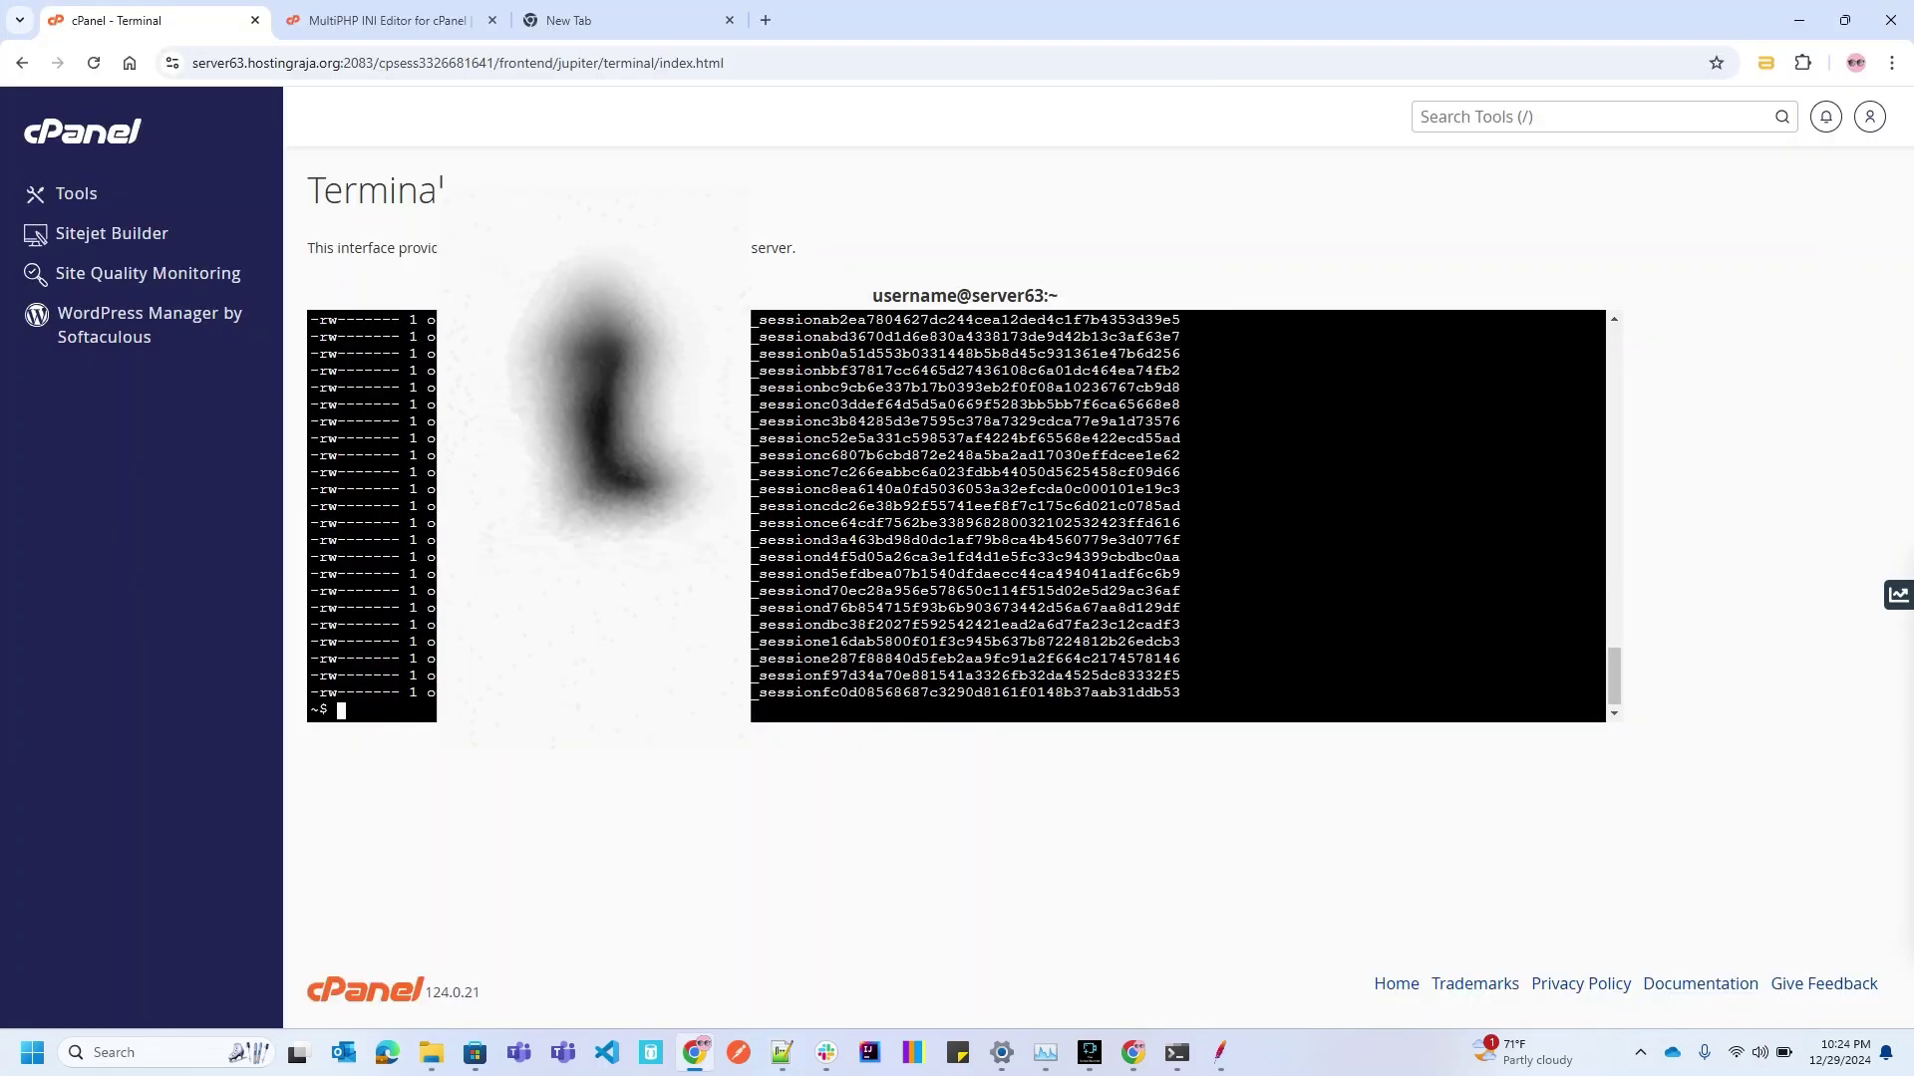
pyautogui.scroll(3, 965, 516)
pyautogui.scroll(-3, 965, 516)
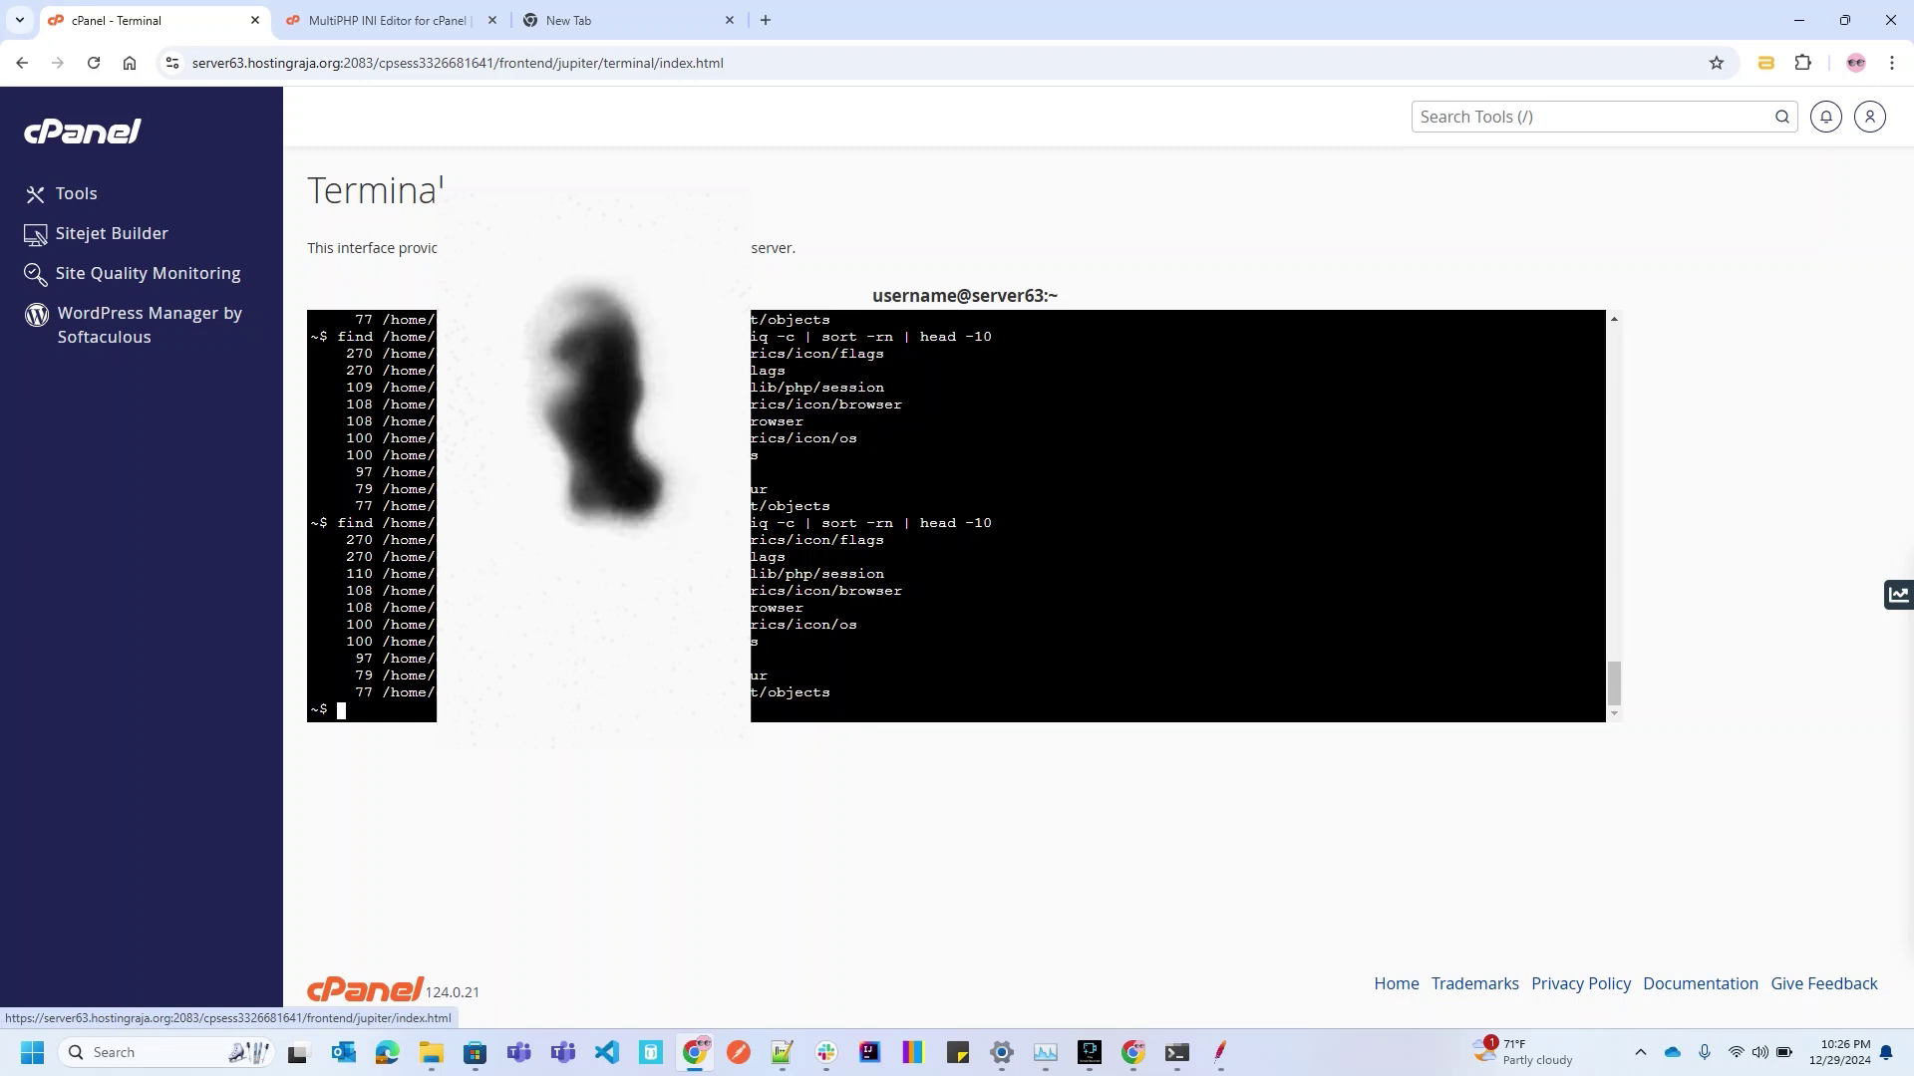
# Return to the cPanel Tools page and check the account's Inodes usage and percentage in the Statistics section
pyautogui.click(76, 194)
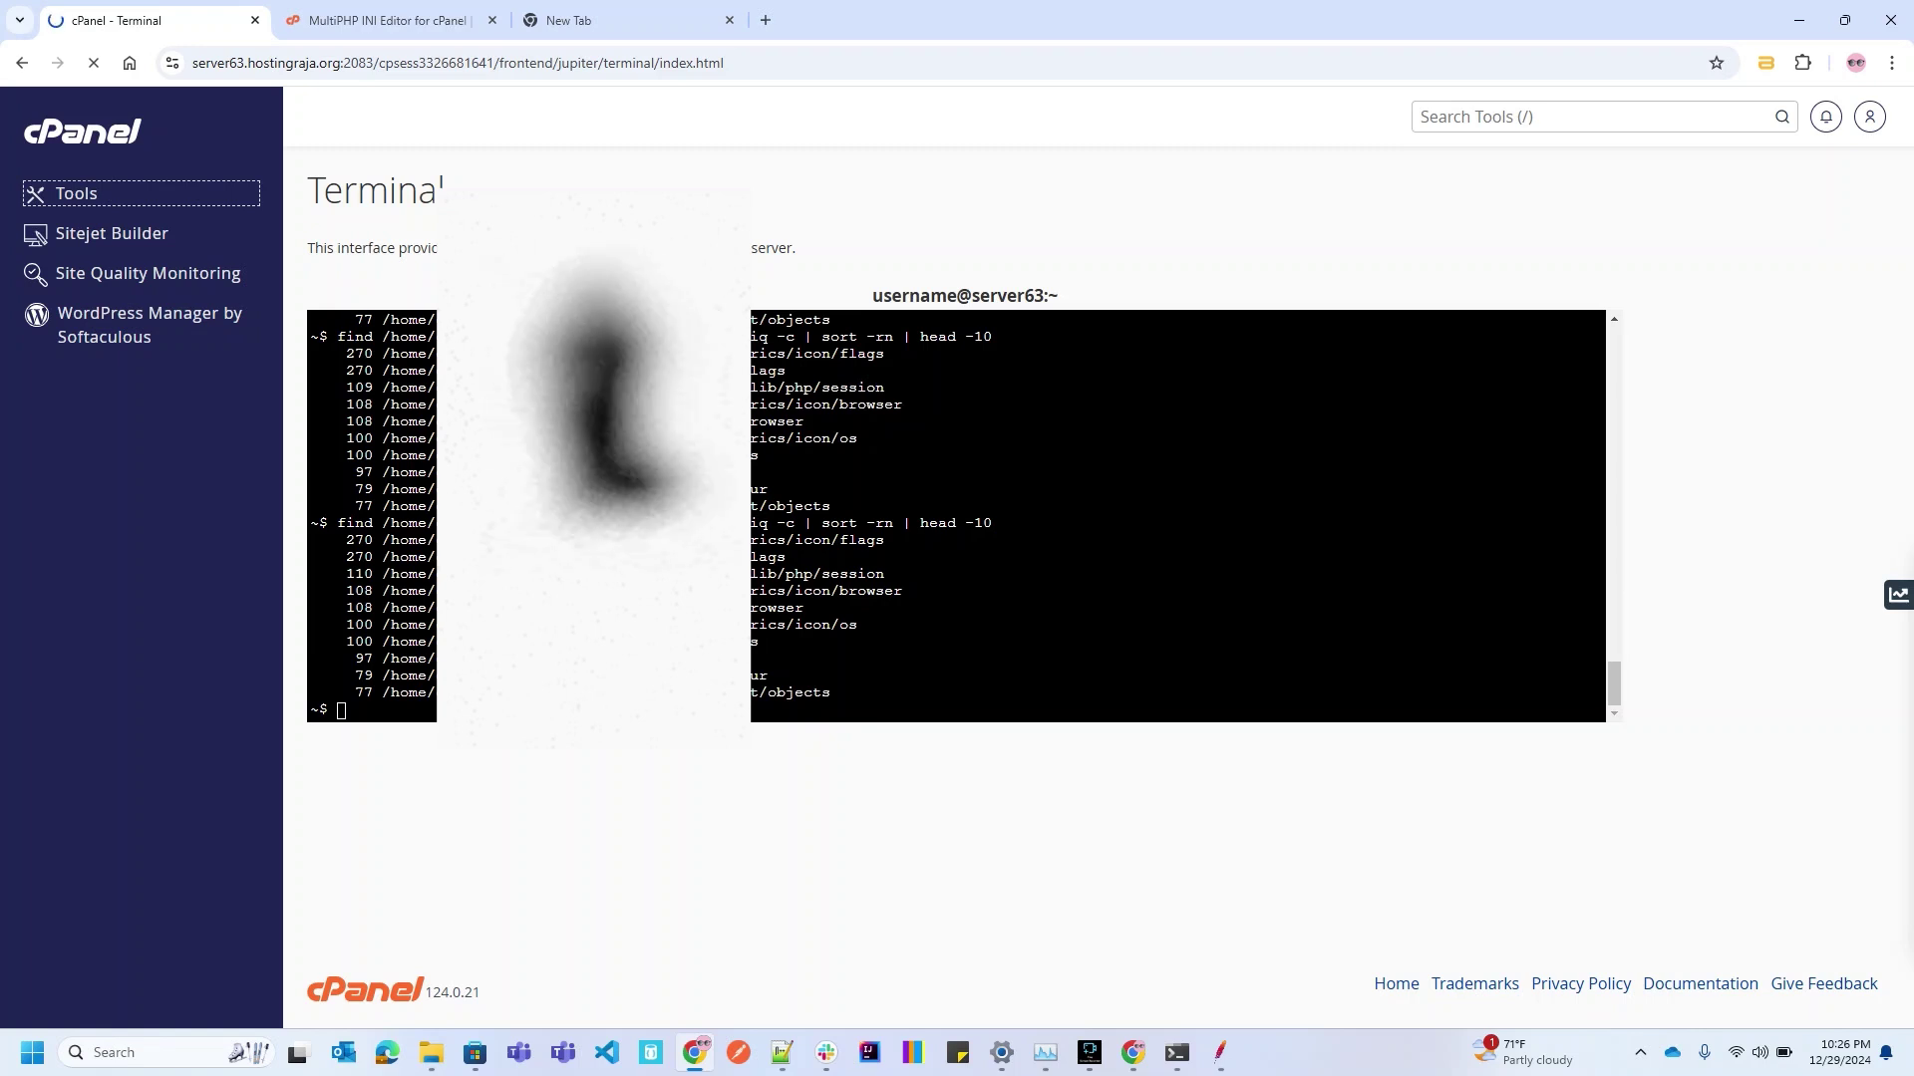
pyautogui.scroll(-2, 797, 588)
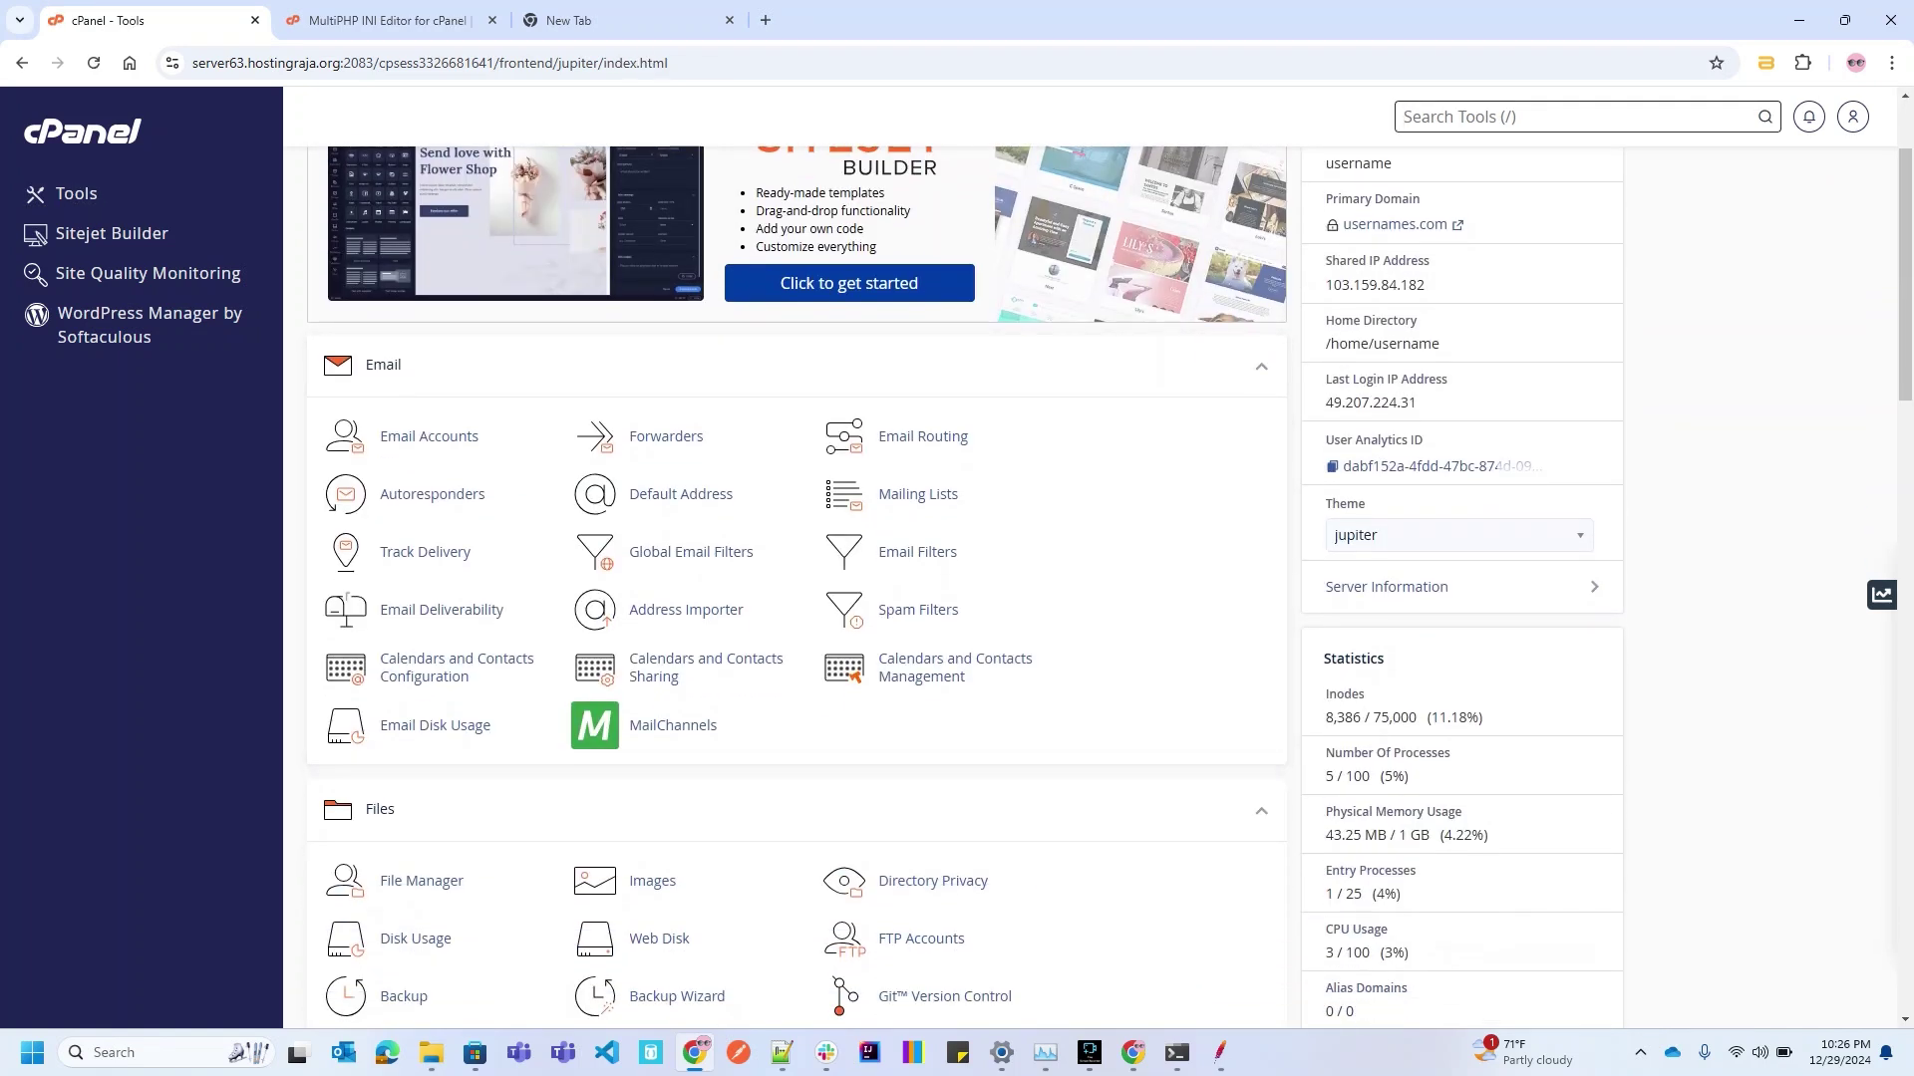
pyautogui.hotkey('ctrl', 'f')
pyautogui.moveTo(1325, 717); pyautogui.dragTo(1361, 717)
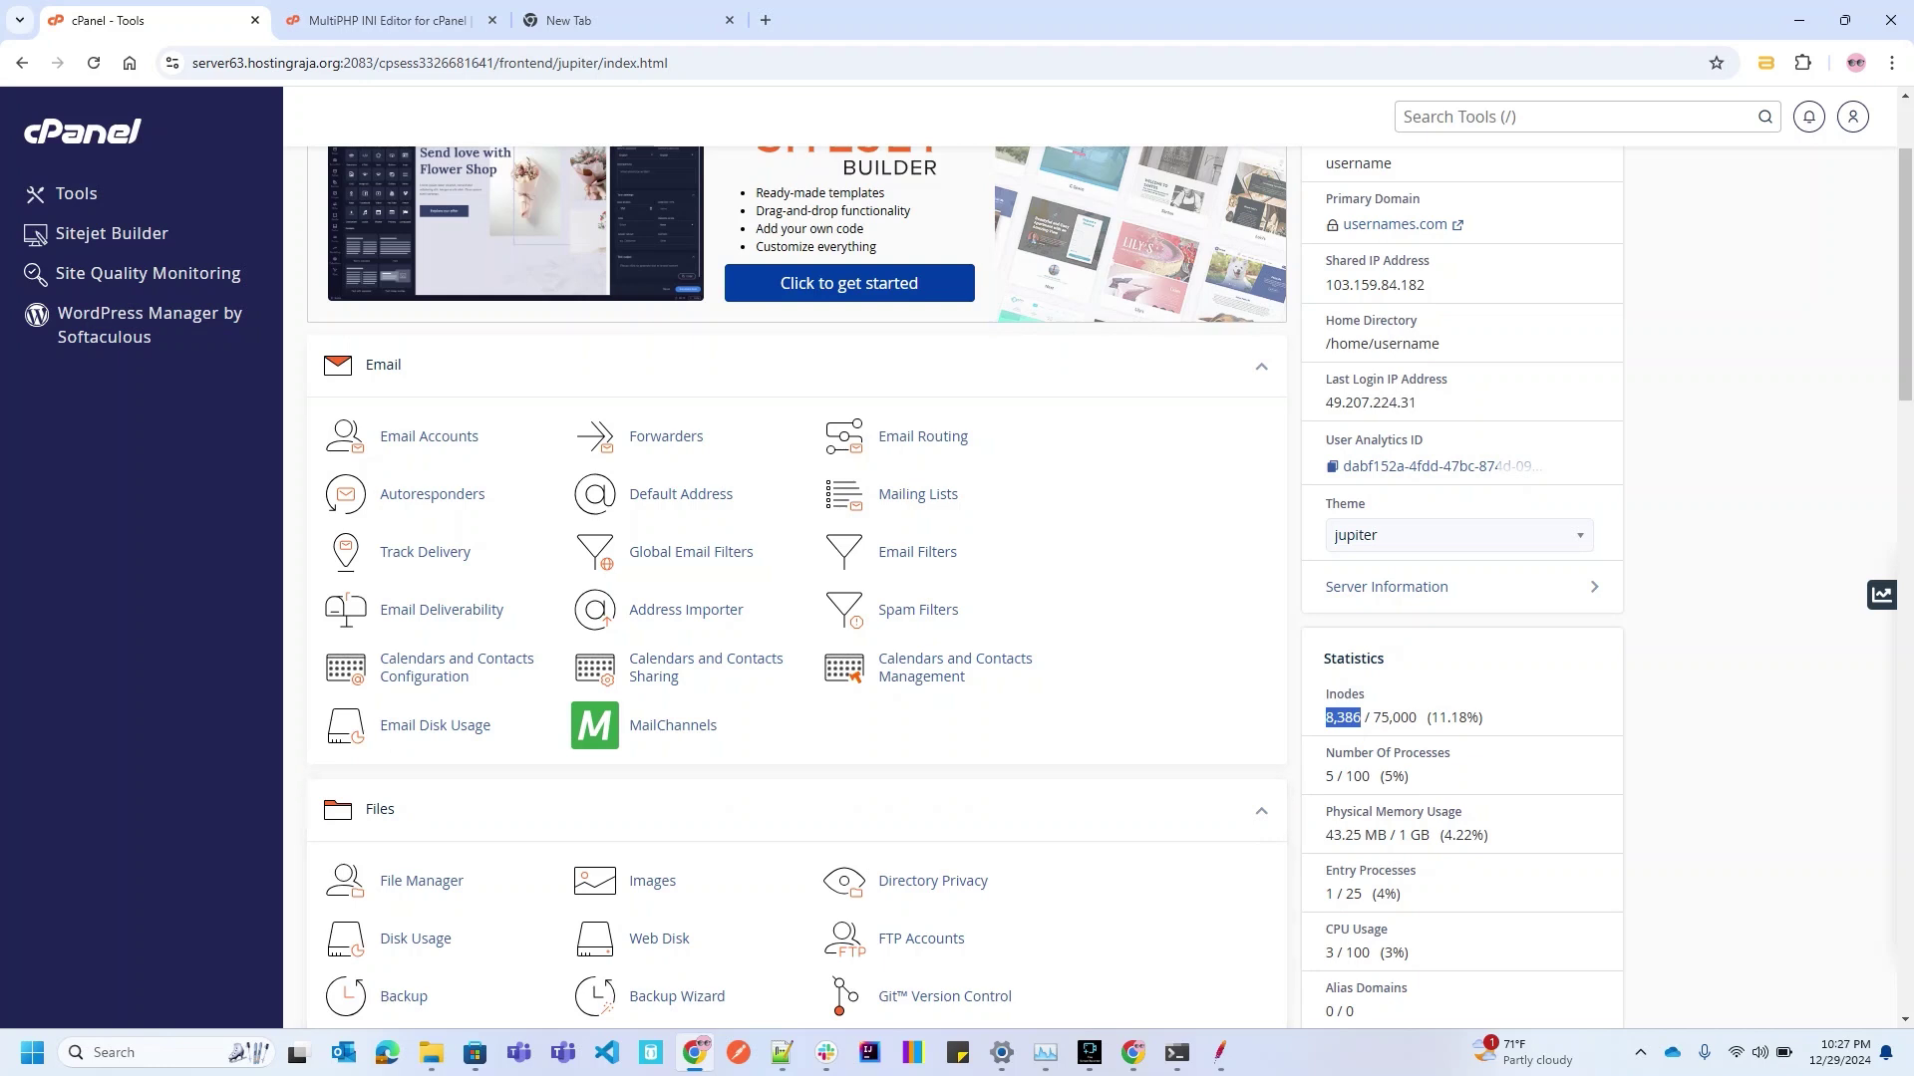
pyautogui.moveTo(1431, 717); pyautogui.dragTo(1448, 718)
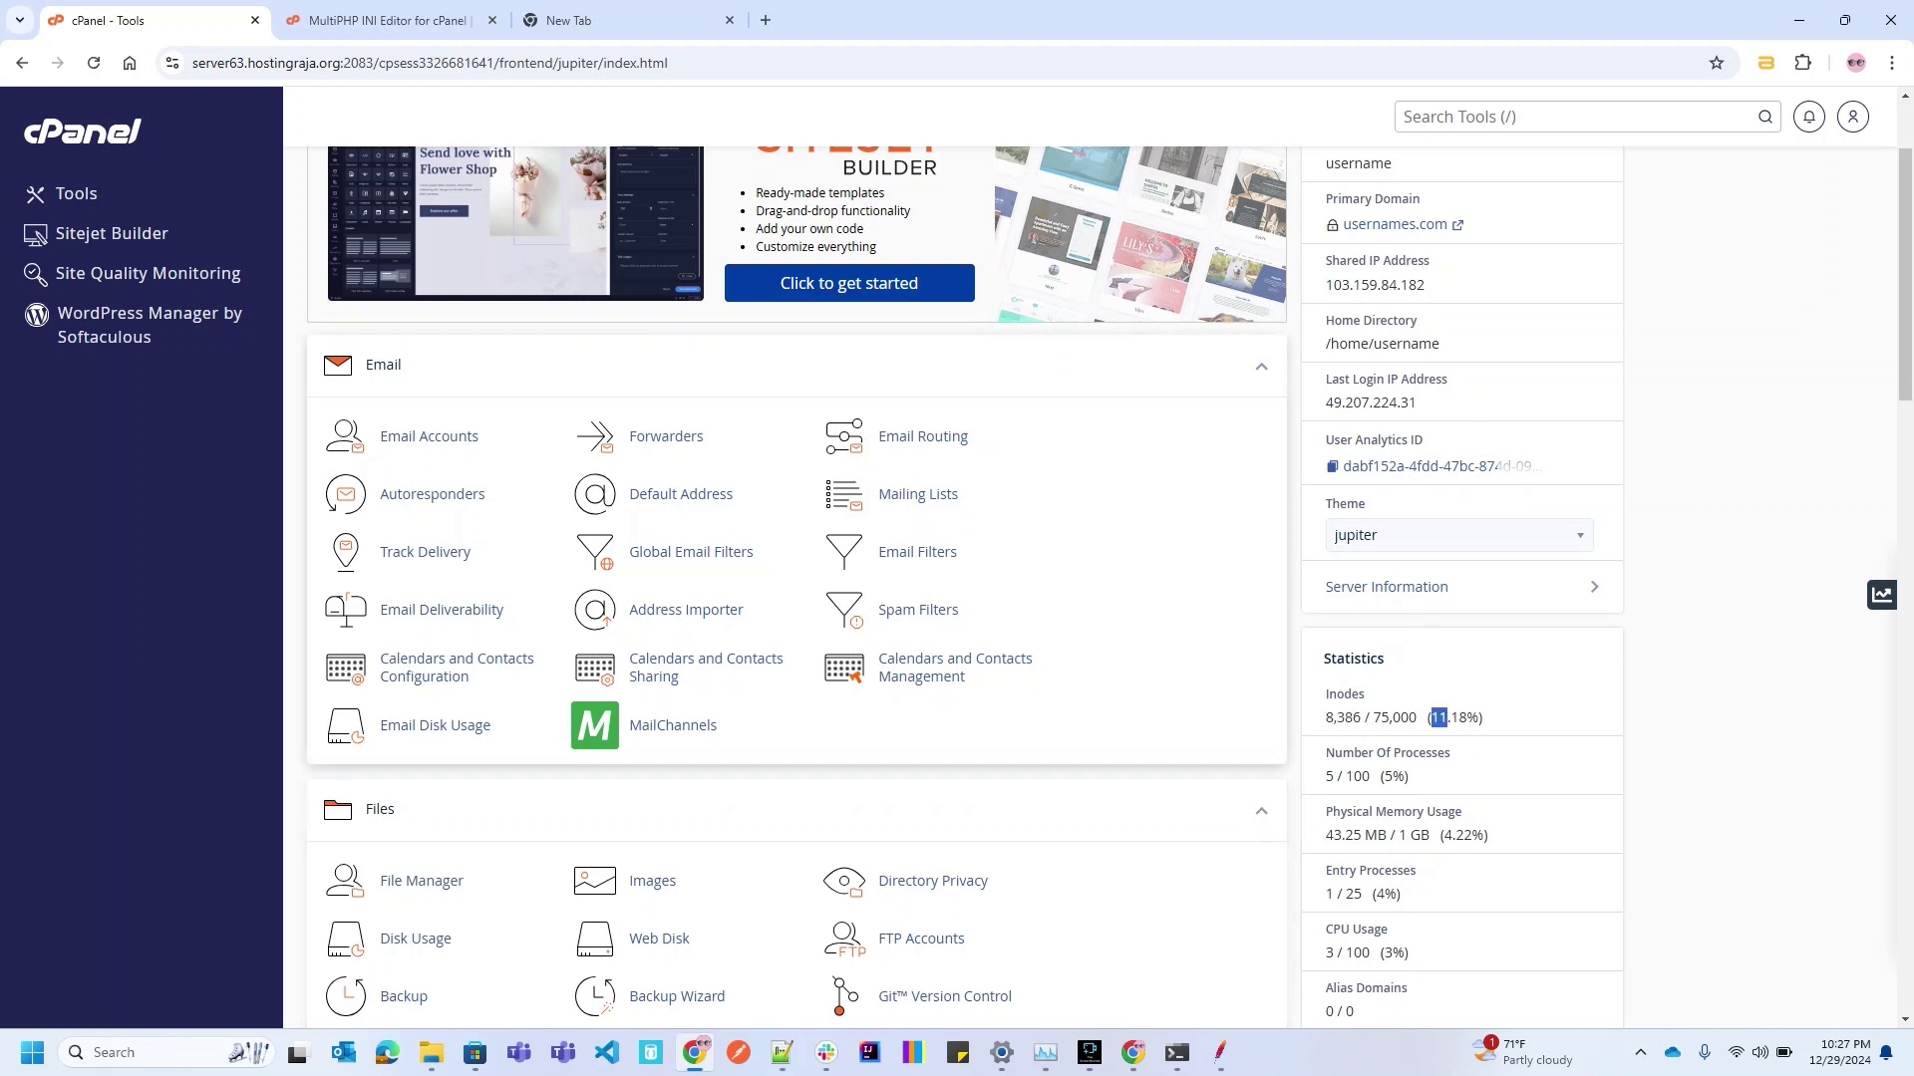
# Look through the remaining statistics and the tool groups on the Tools page, as far as the Software, Advanced and Preferences sections
pyautogui.scroll(-1, 1108, 580)
pyautogui.scroll(-3, 963, 586)
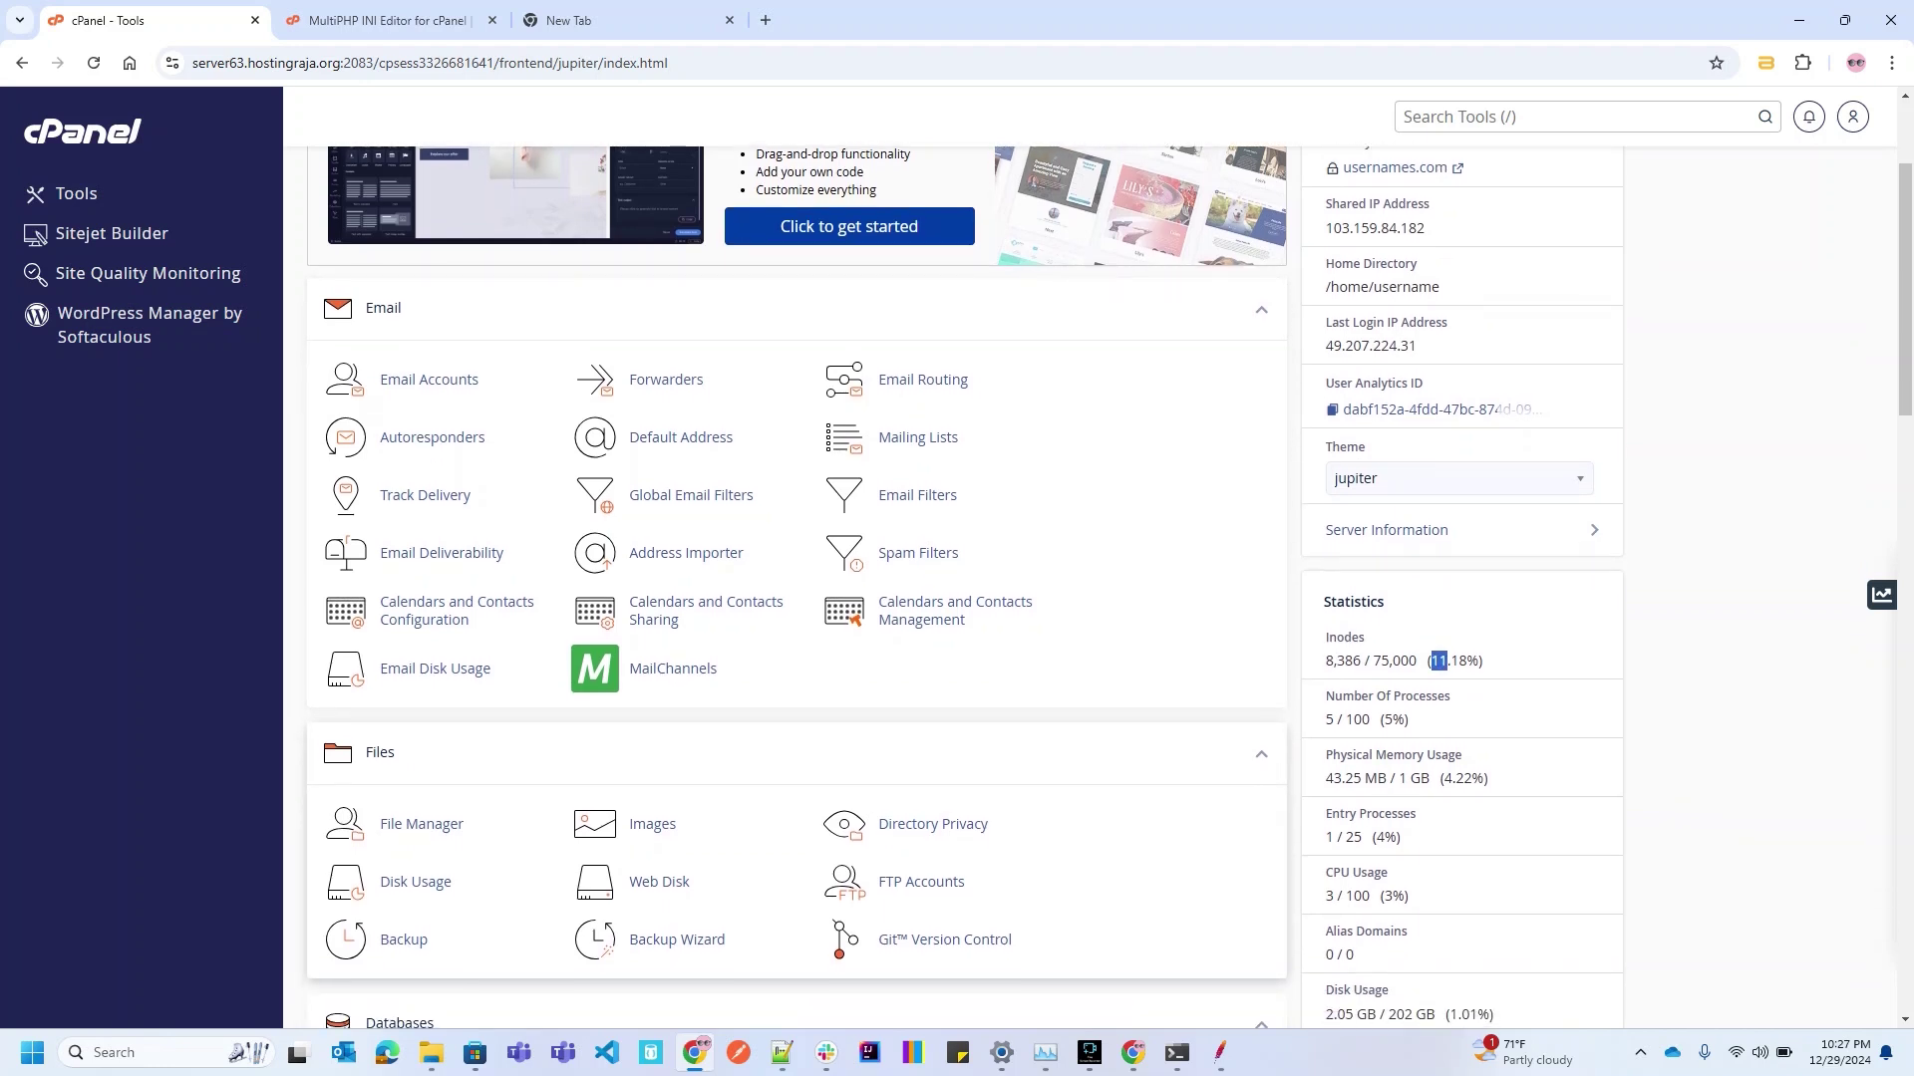
pyautogui.scroll(-8, 962, 586)
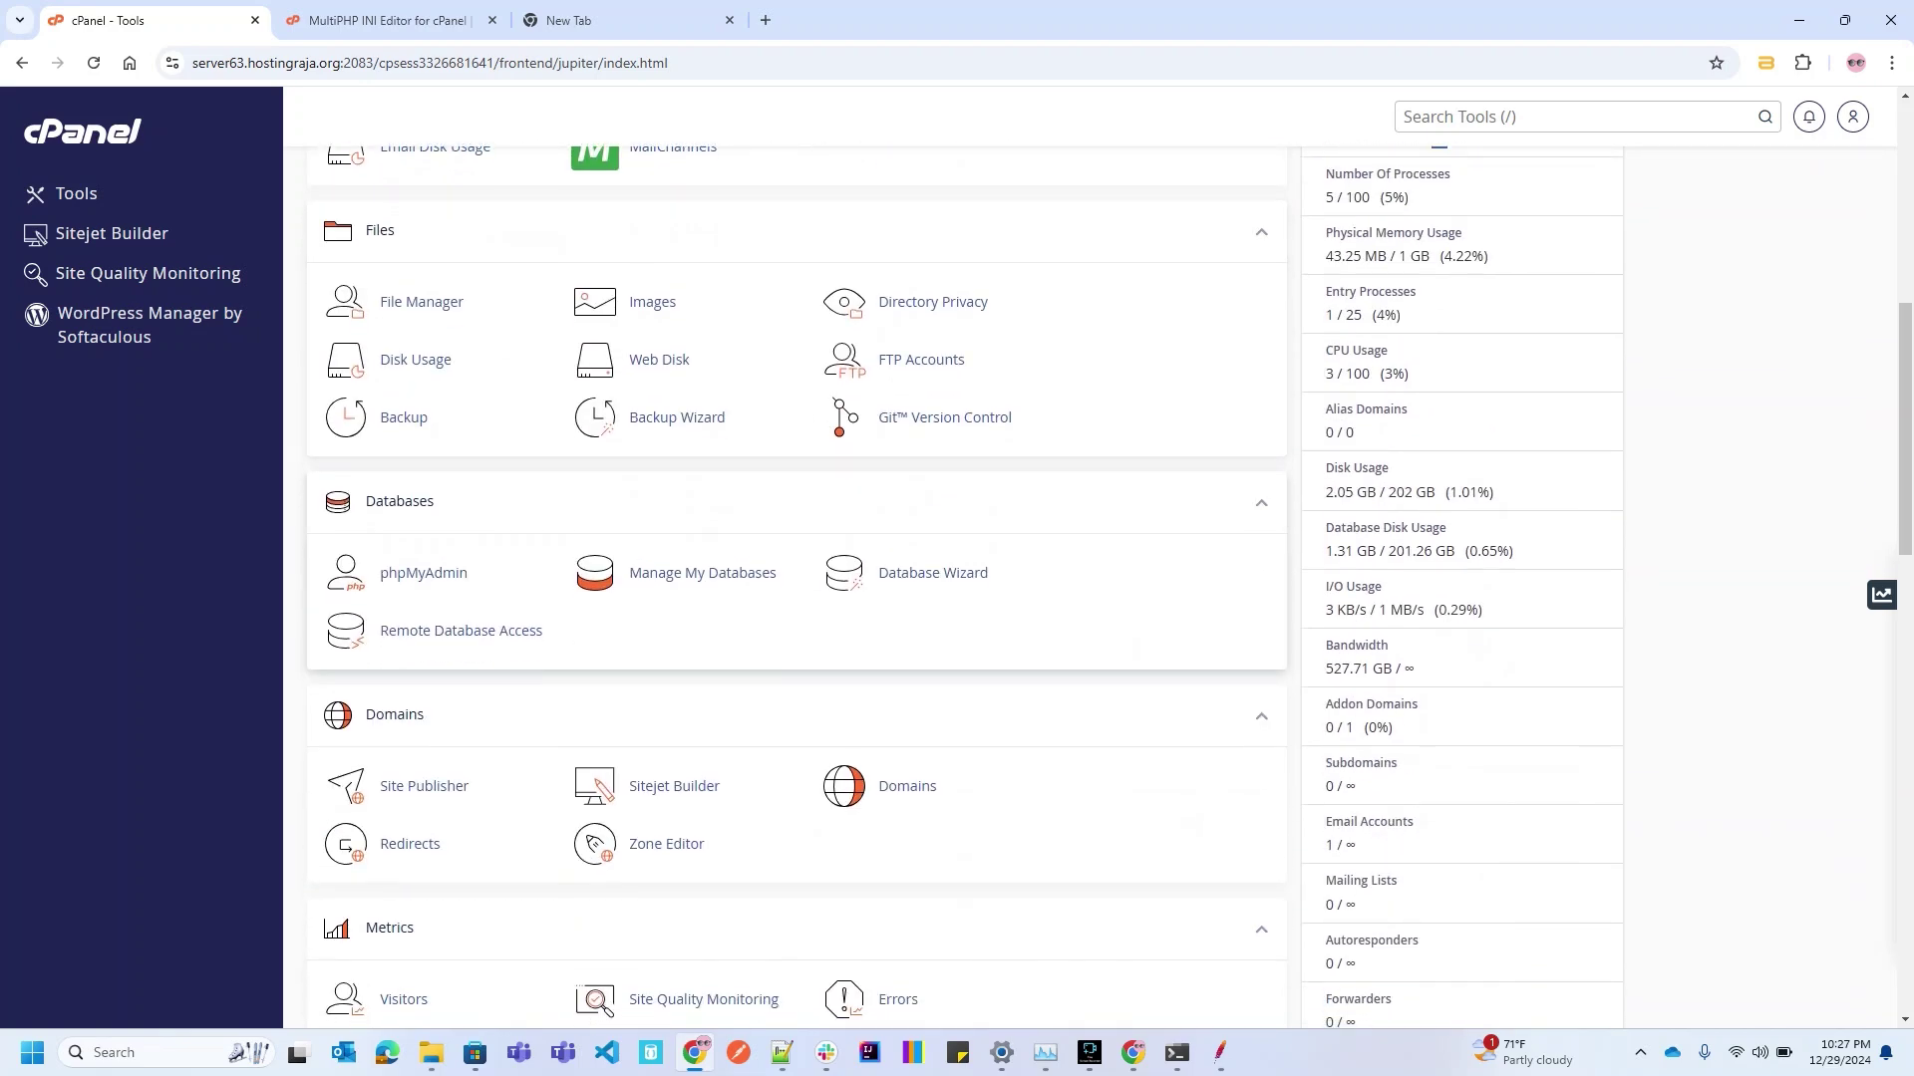
pyautogui.scroll(-1, 963, 586)
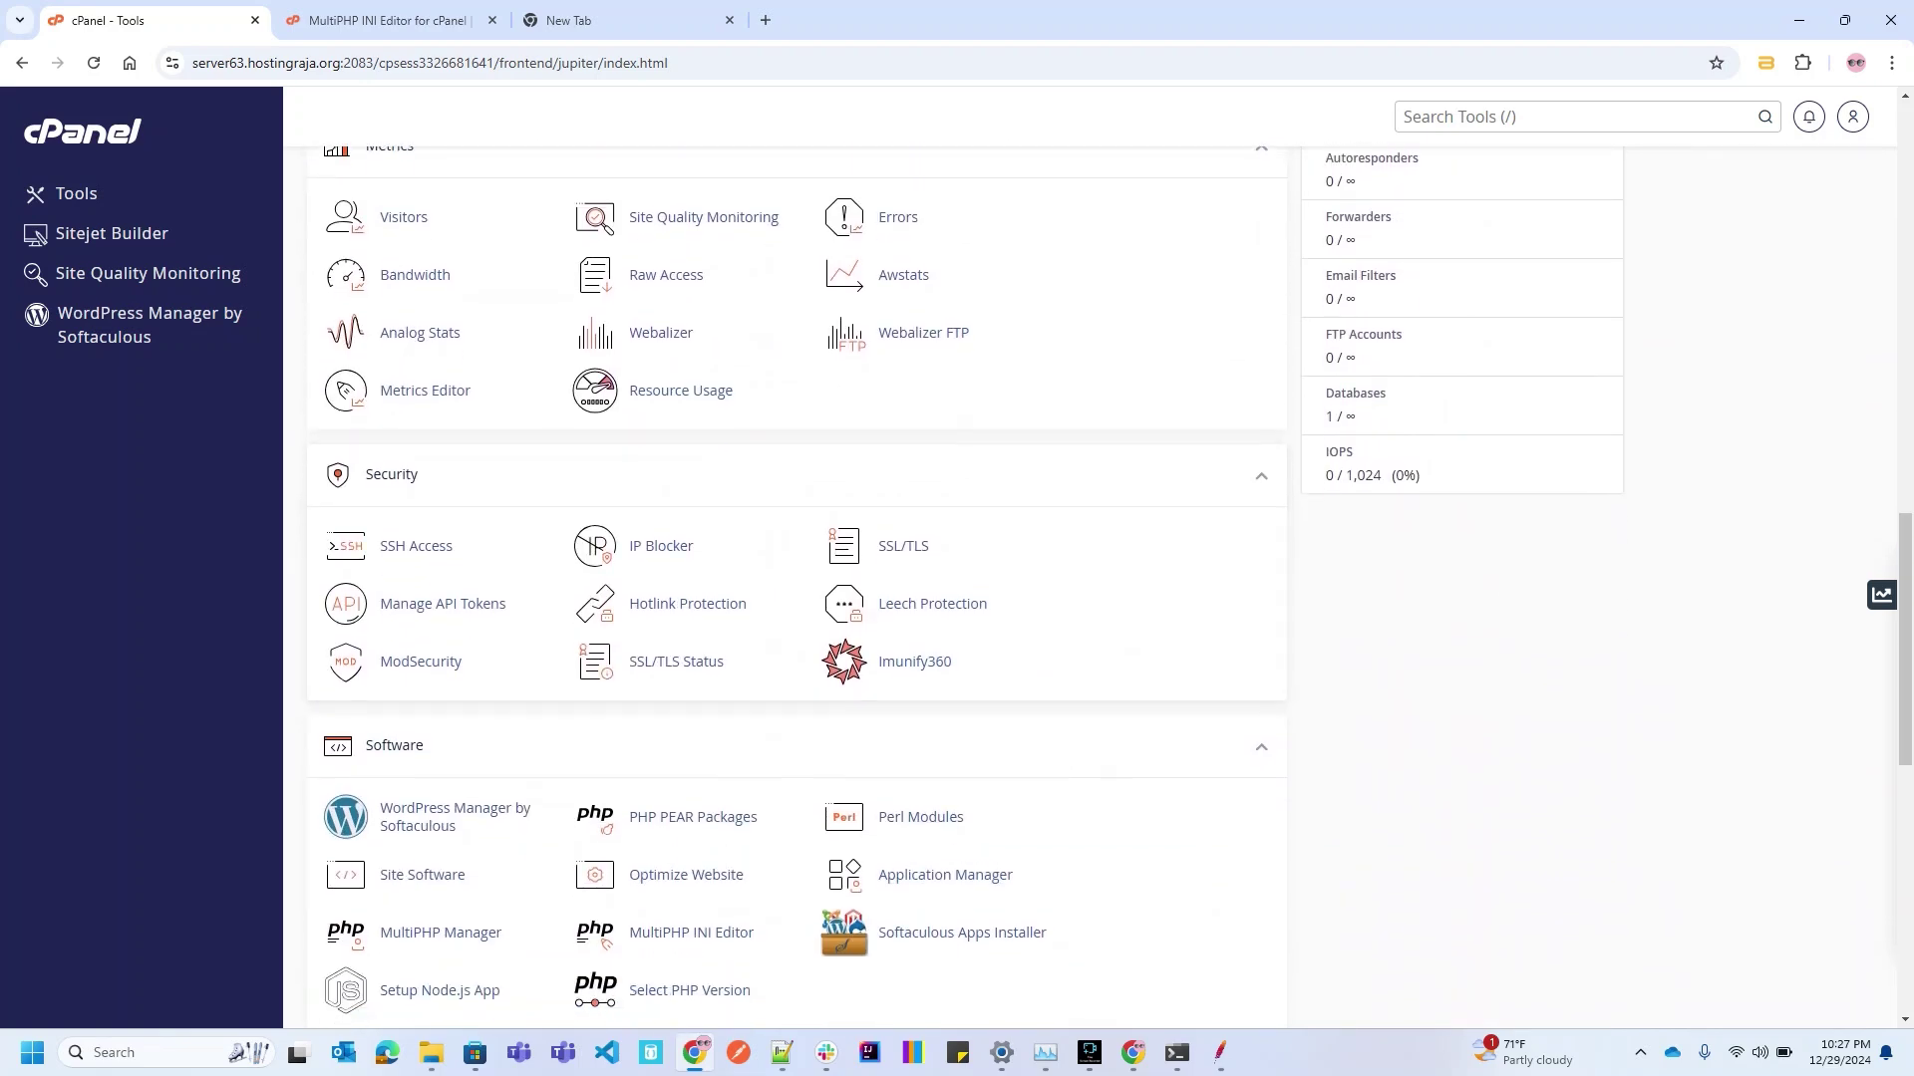
pyautogui.scroll(-2, 963, 586)
pyautogui.scroll(-3, 963, 586)
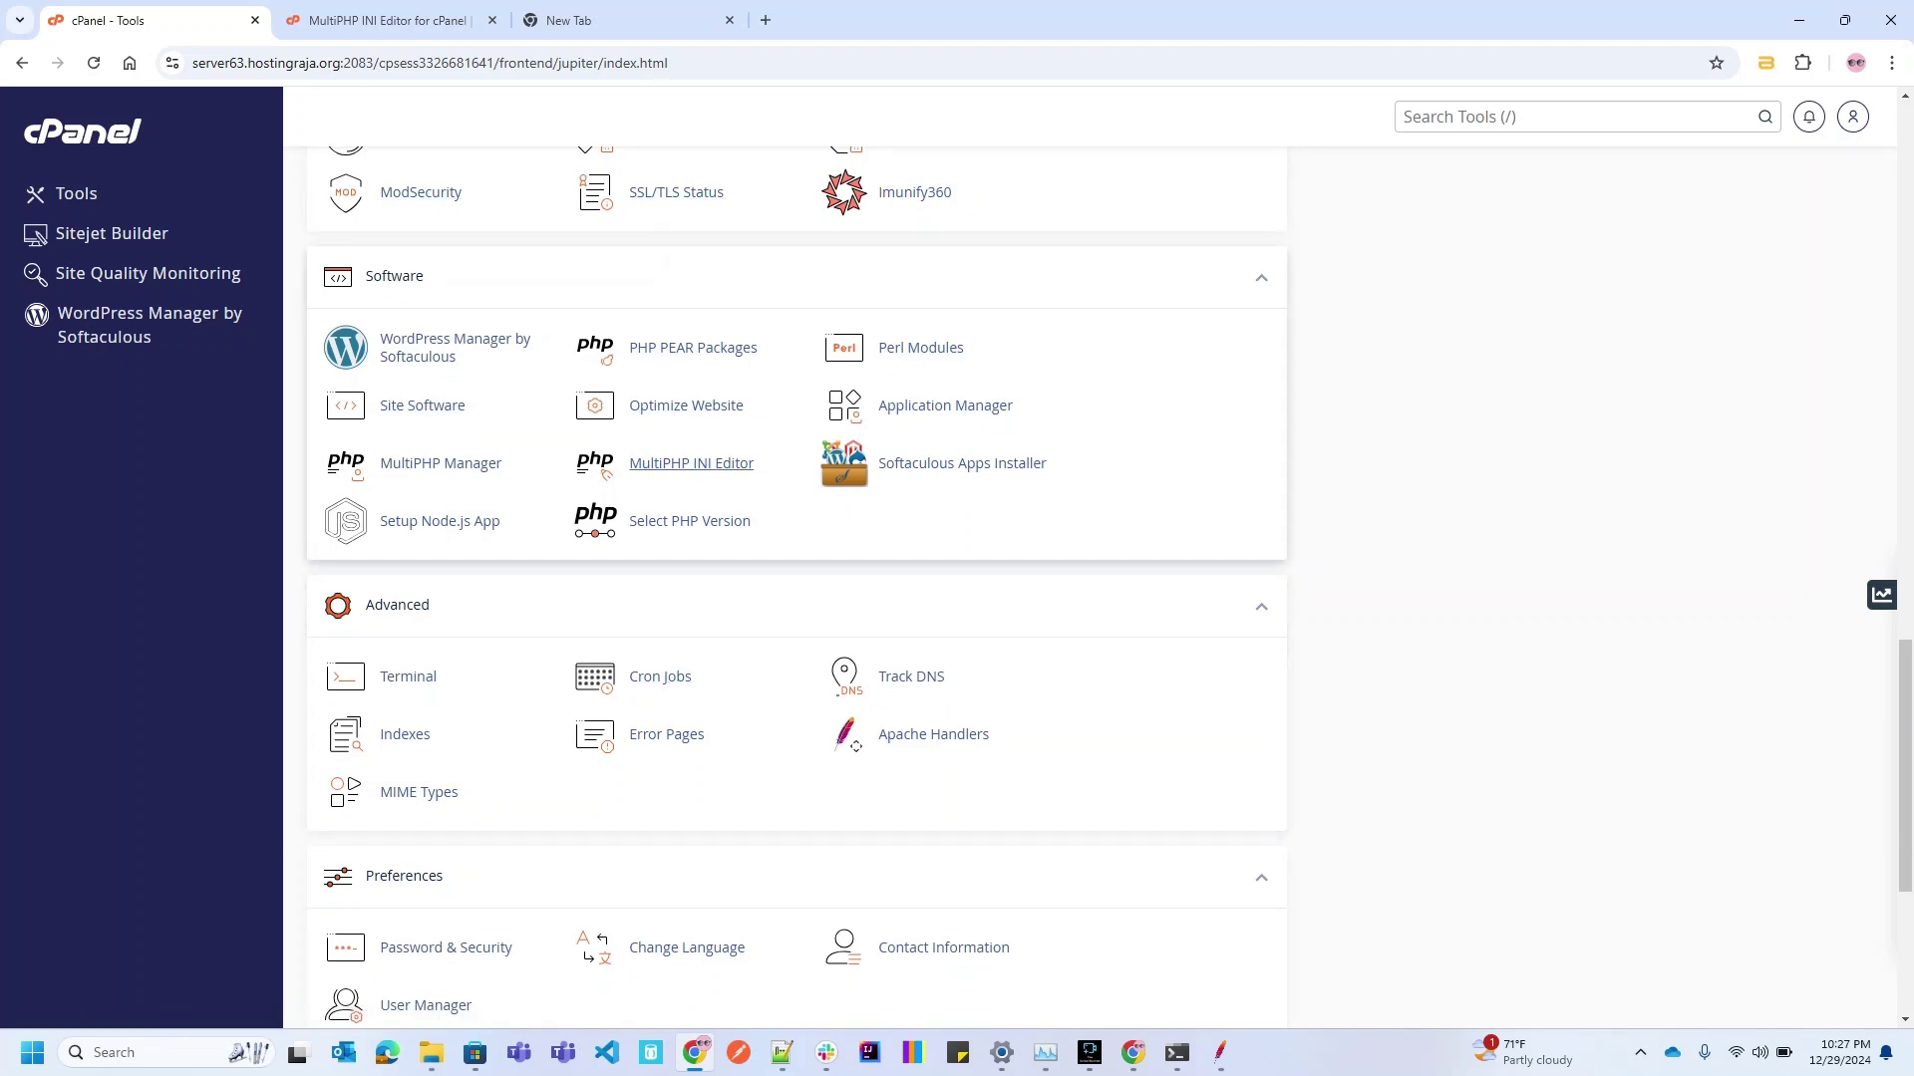
pyautogui.scroll(-1, 666, 625)
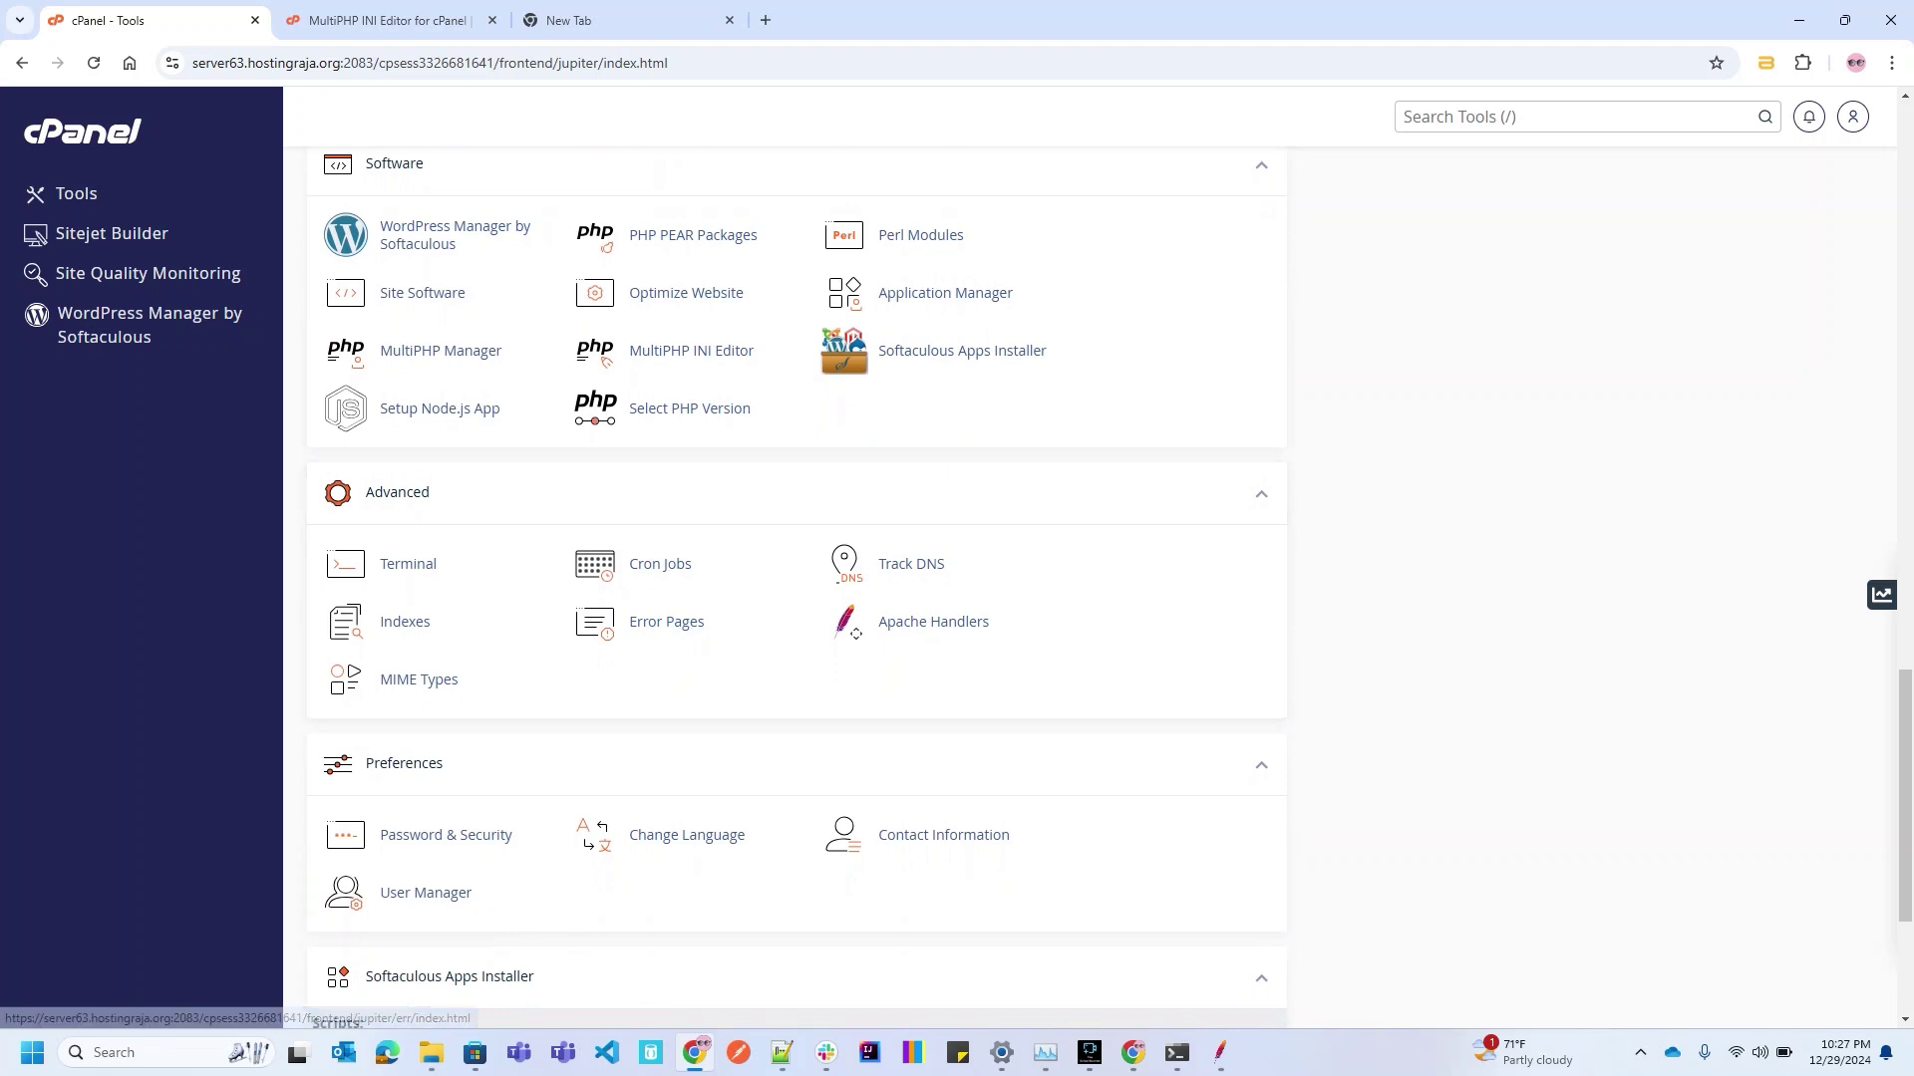
# Open Cron Jobs from the Advanced section and set the new cron job's common setting to Once Per Day (0 0 * * *)
pyautogui.scroll(-1, 666, 625)
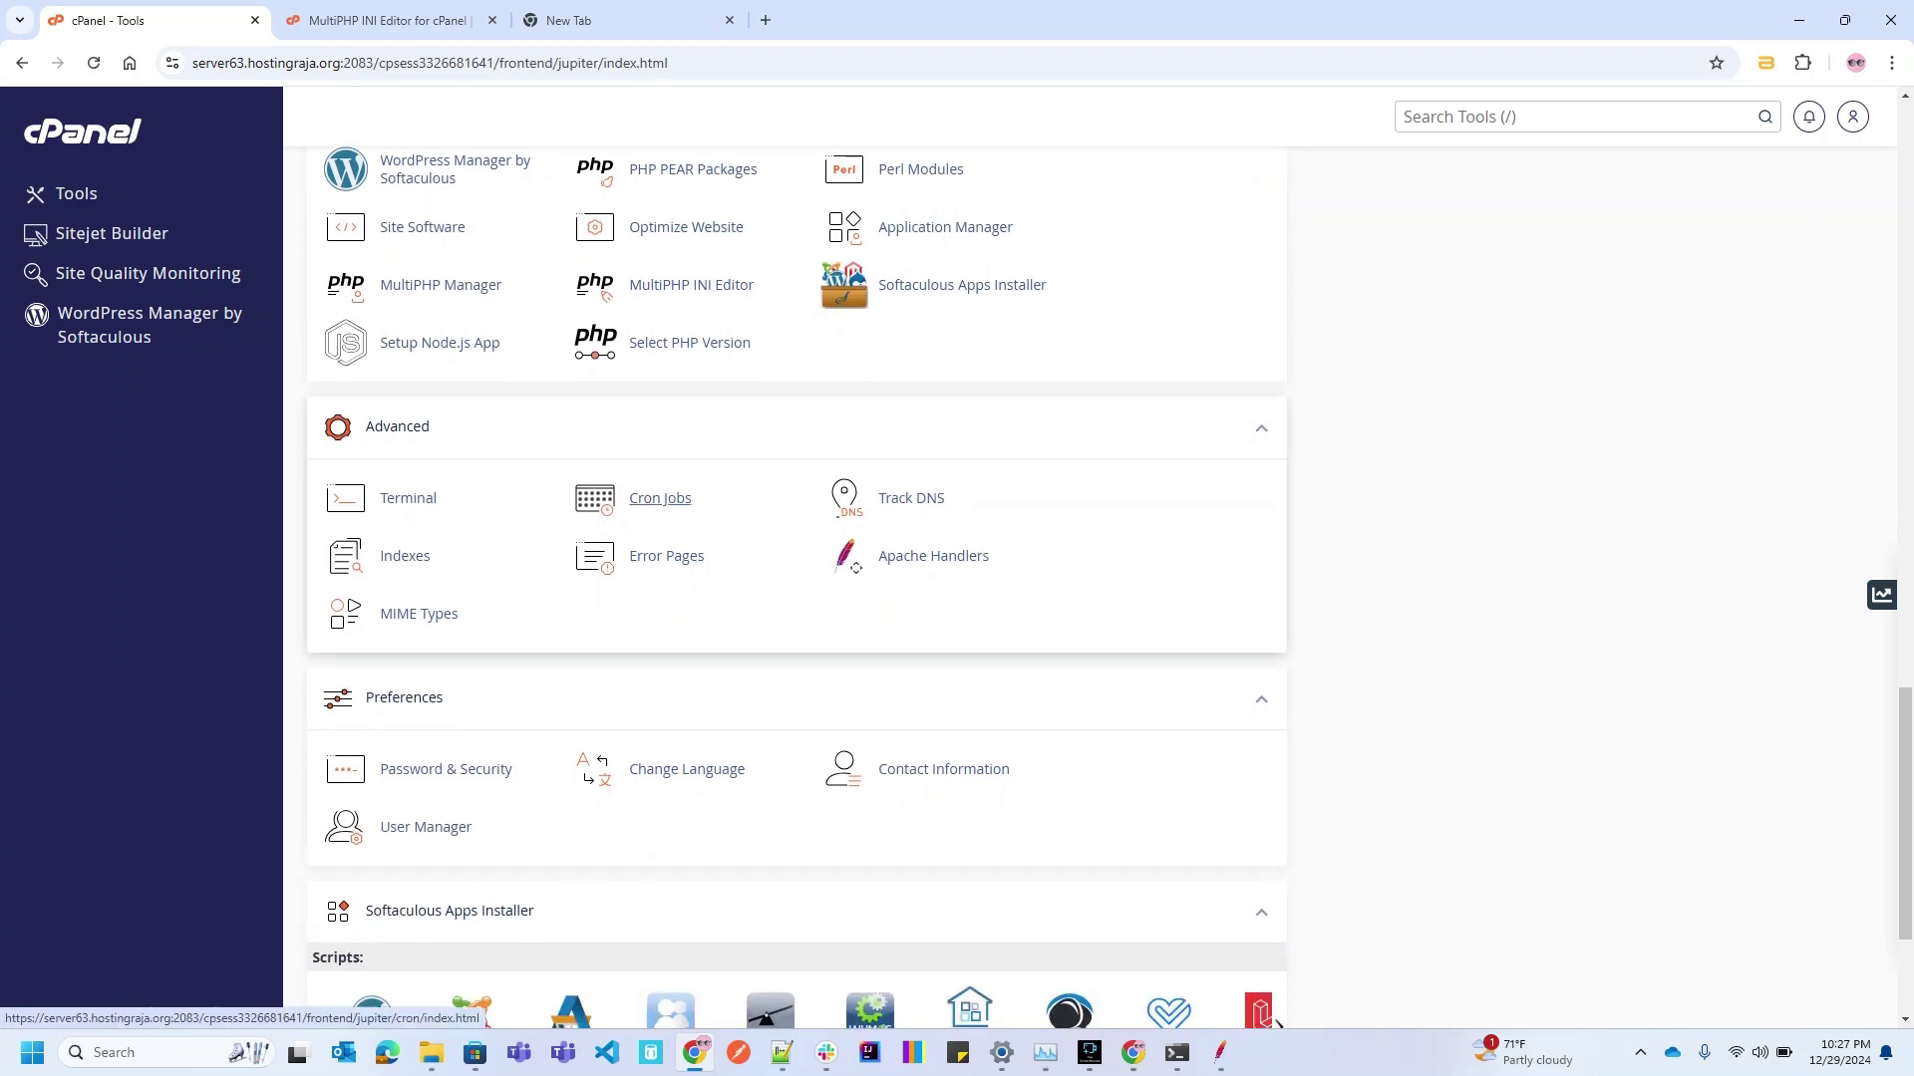
pyautogui.click(660, 498)
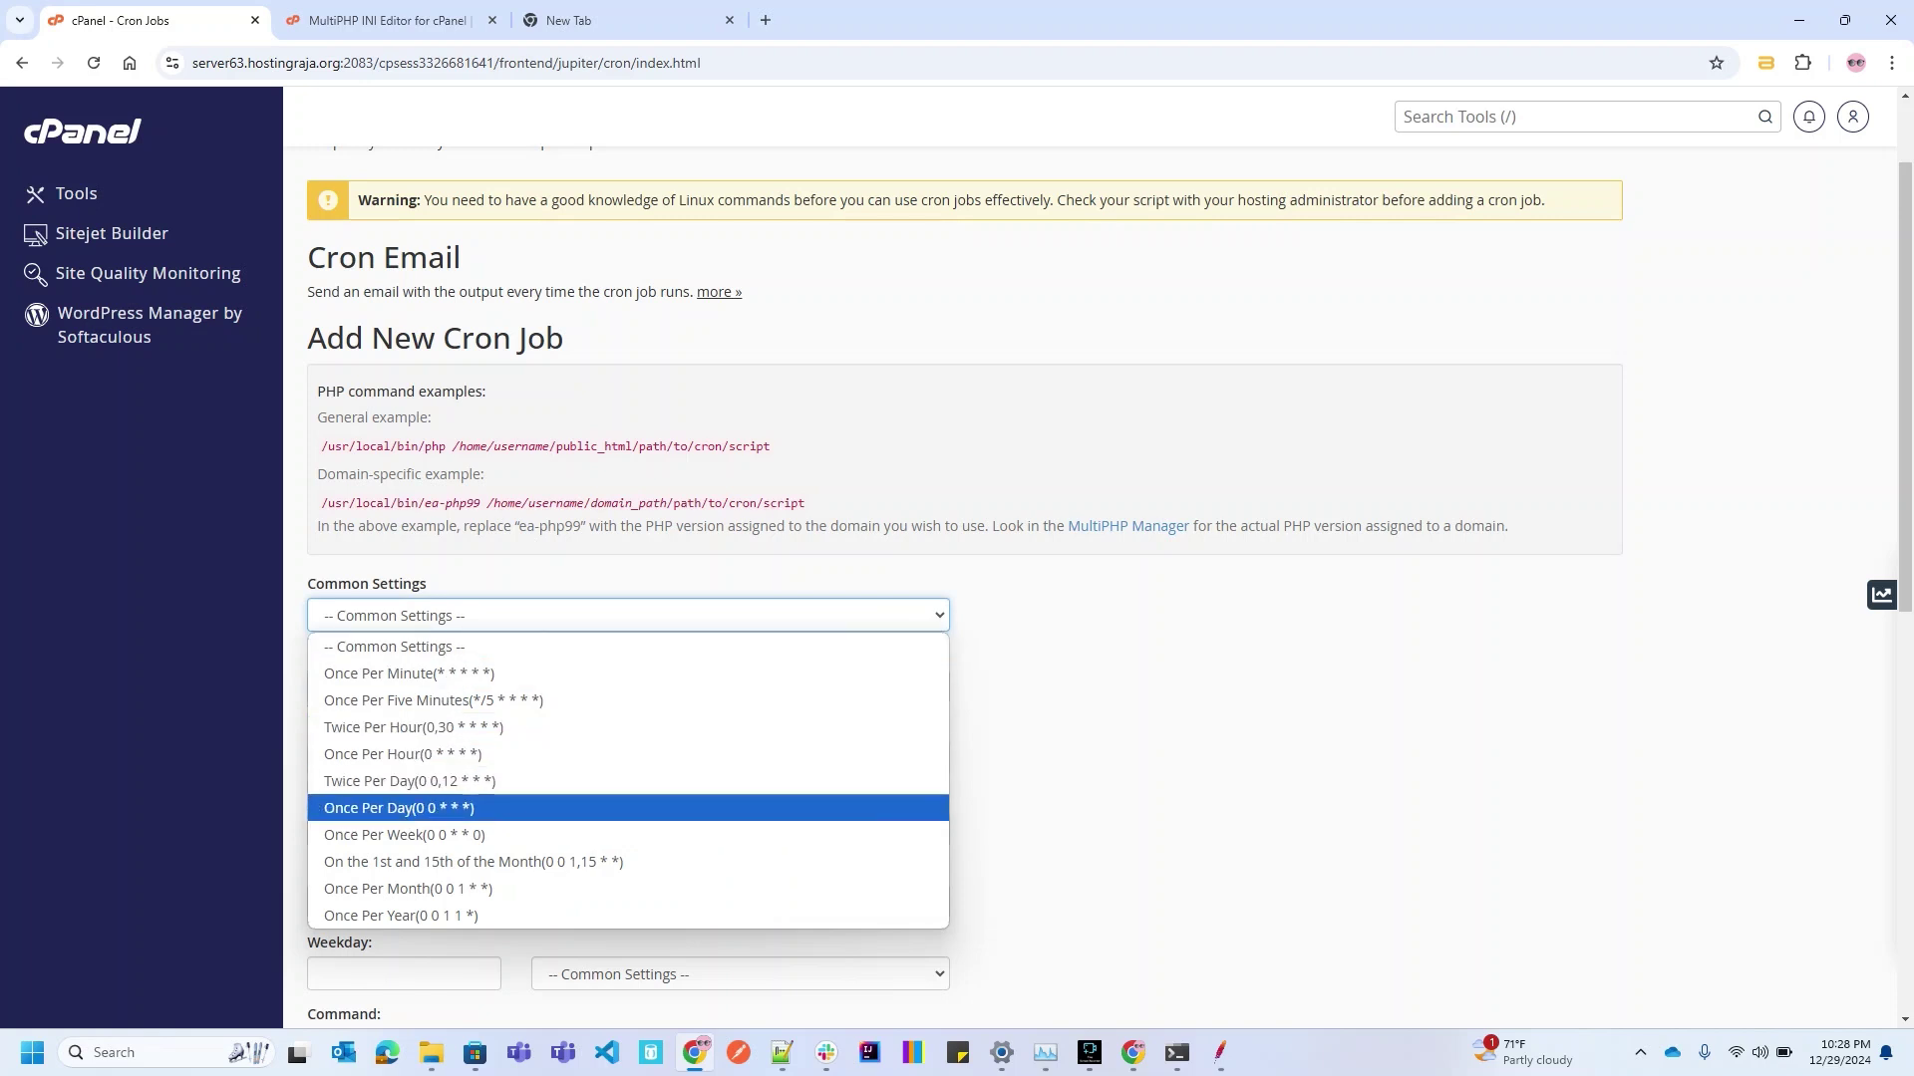
pyautogui.click(628, 808)
pyautogui.scroll(-1, 963, 588)
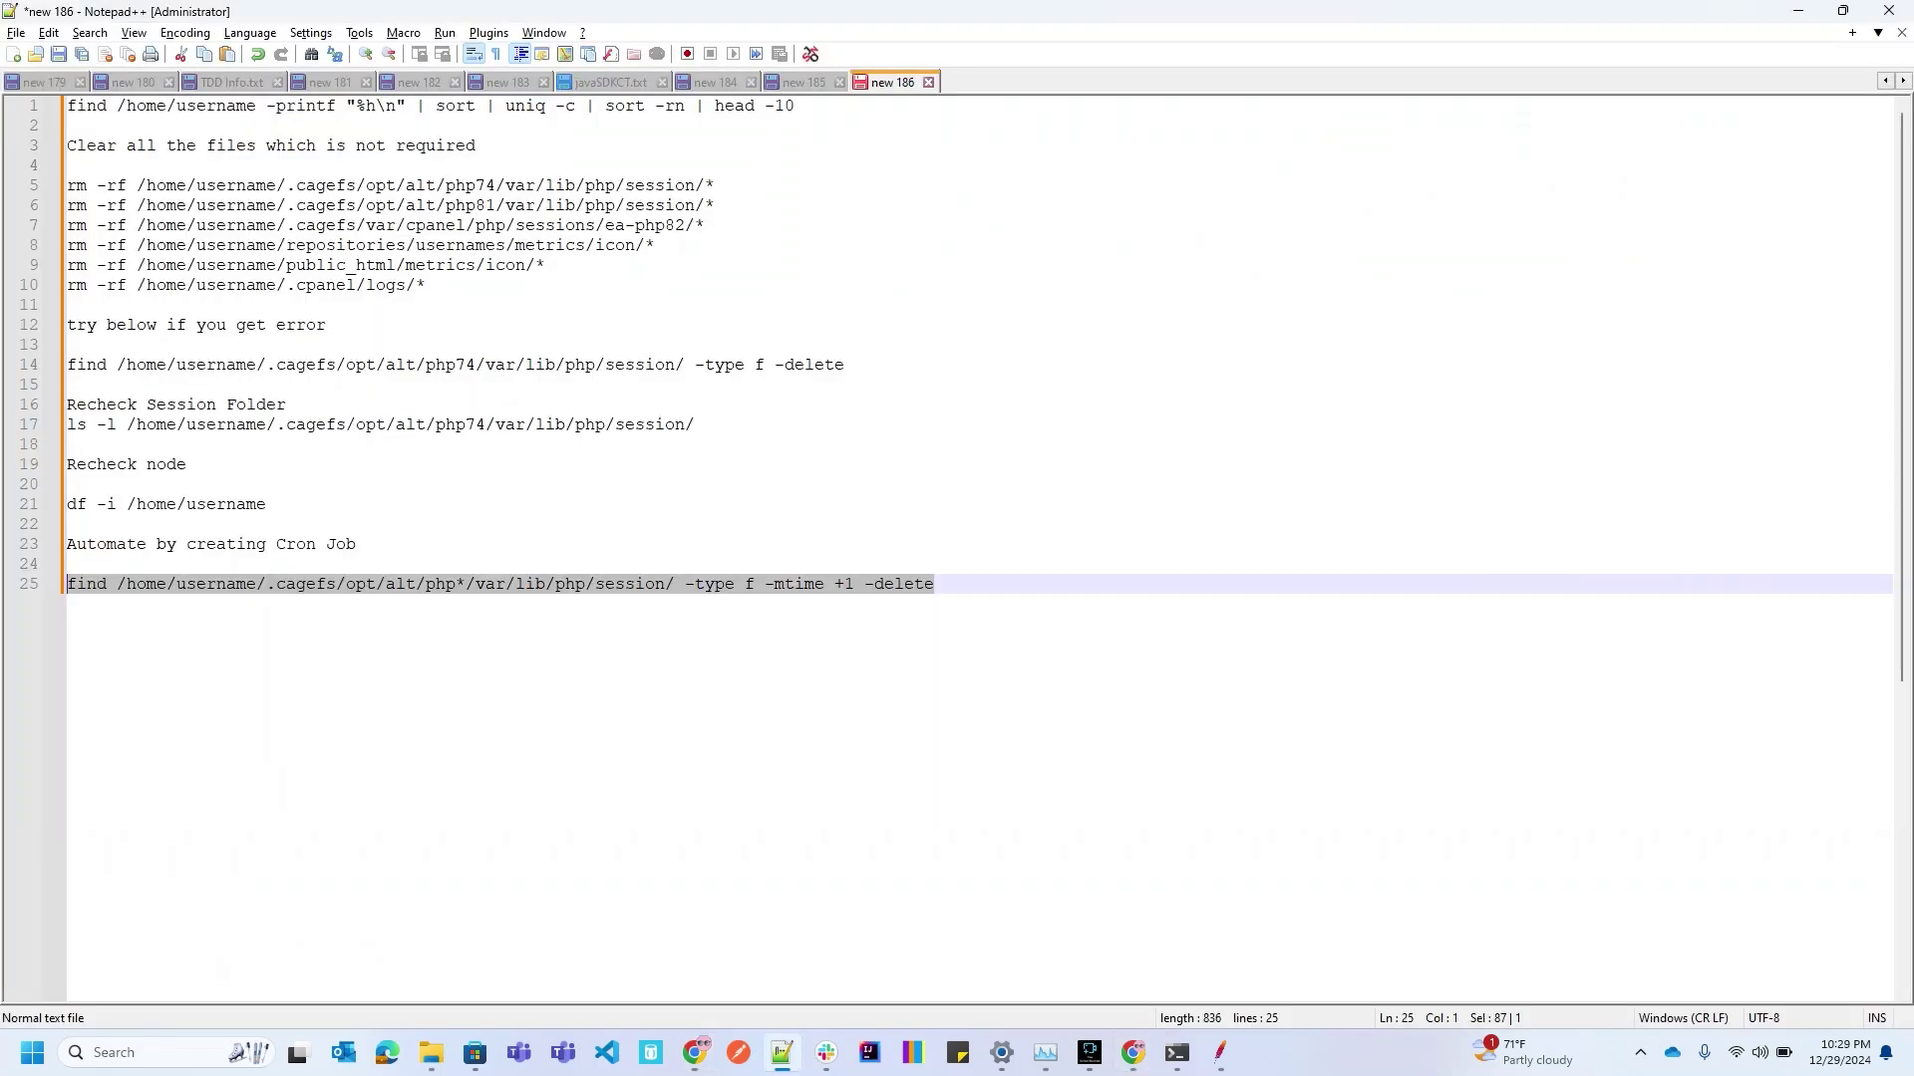
# In Notepad++, try 2 as the -mtime value in the cron job's find command and restore it to +1
pyautogui.click(935, 584)
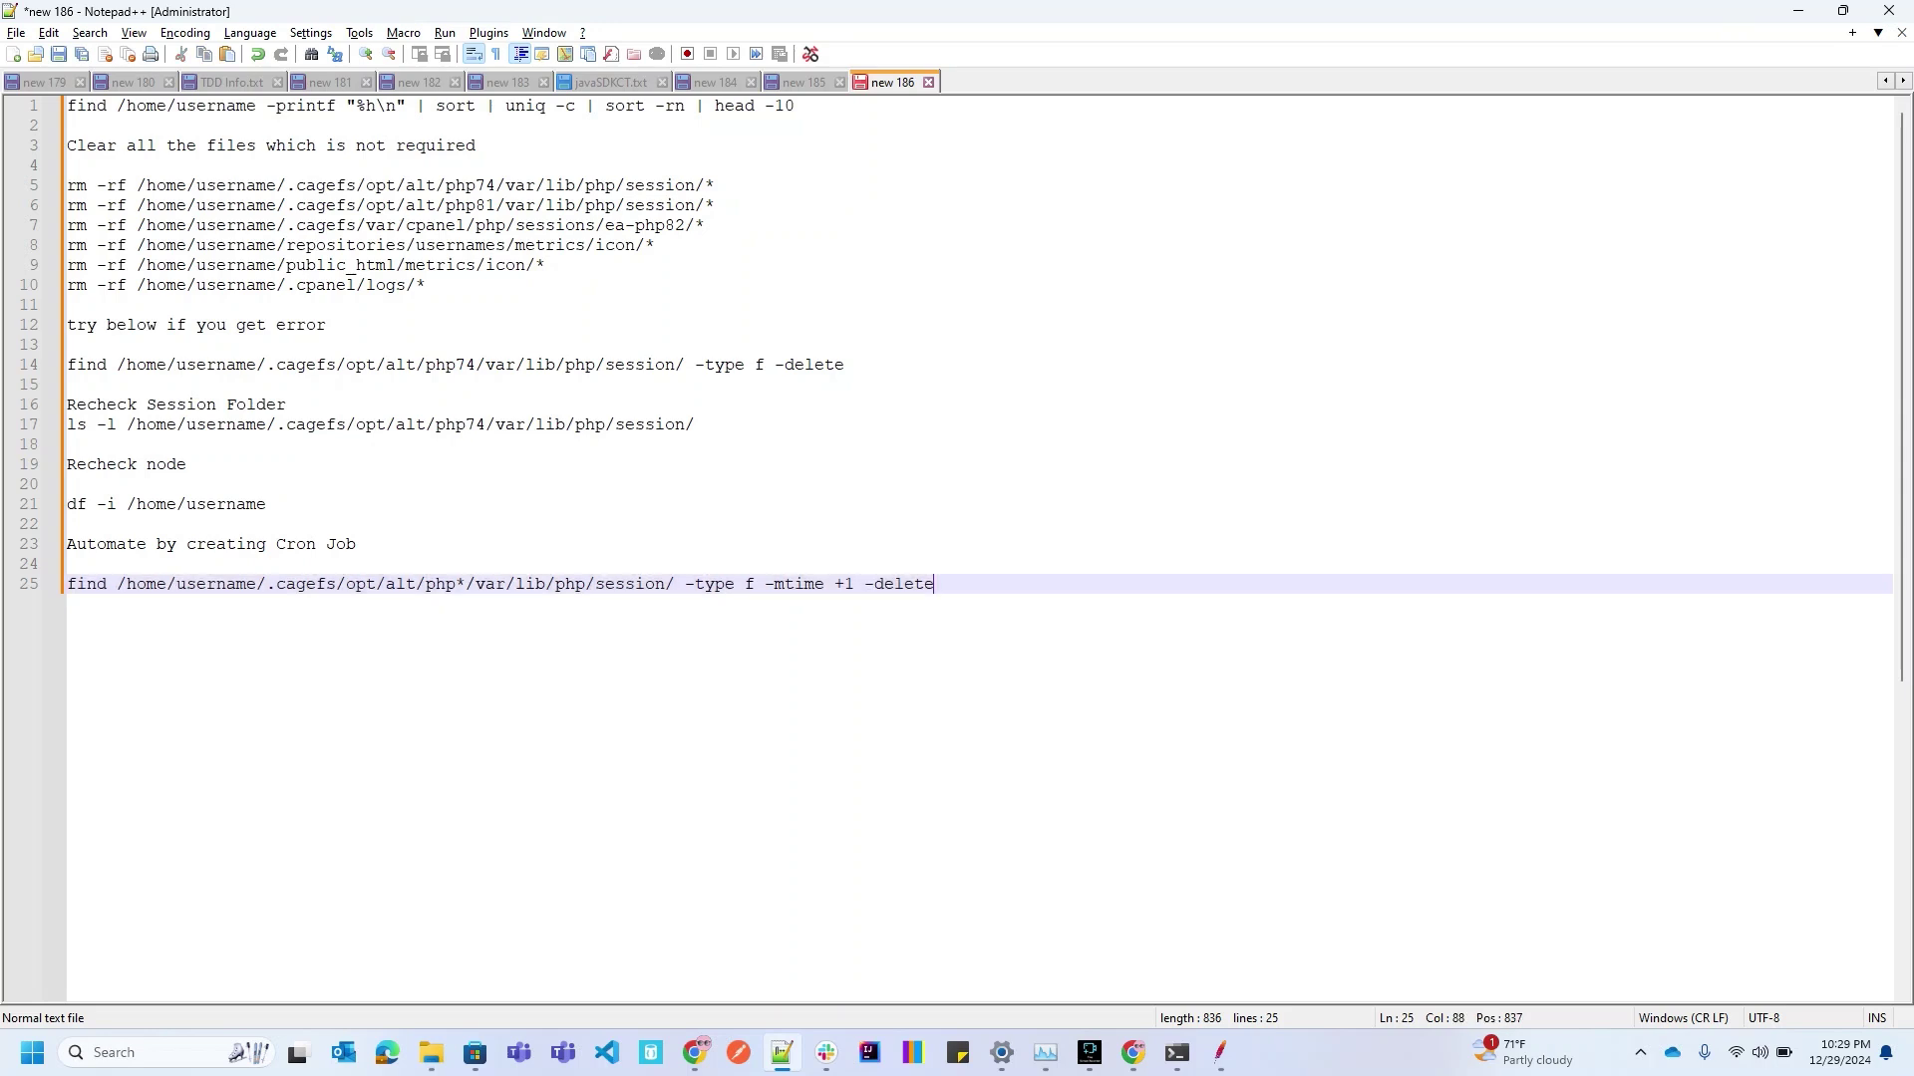
pyautogui.hotkey('shift', 'Home')
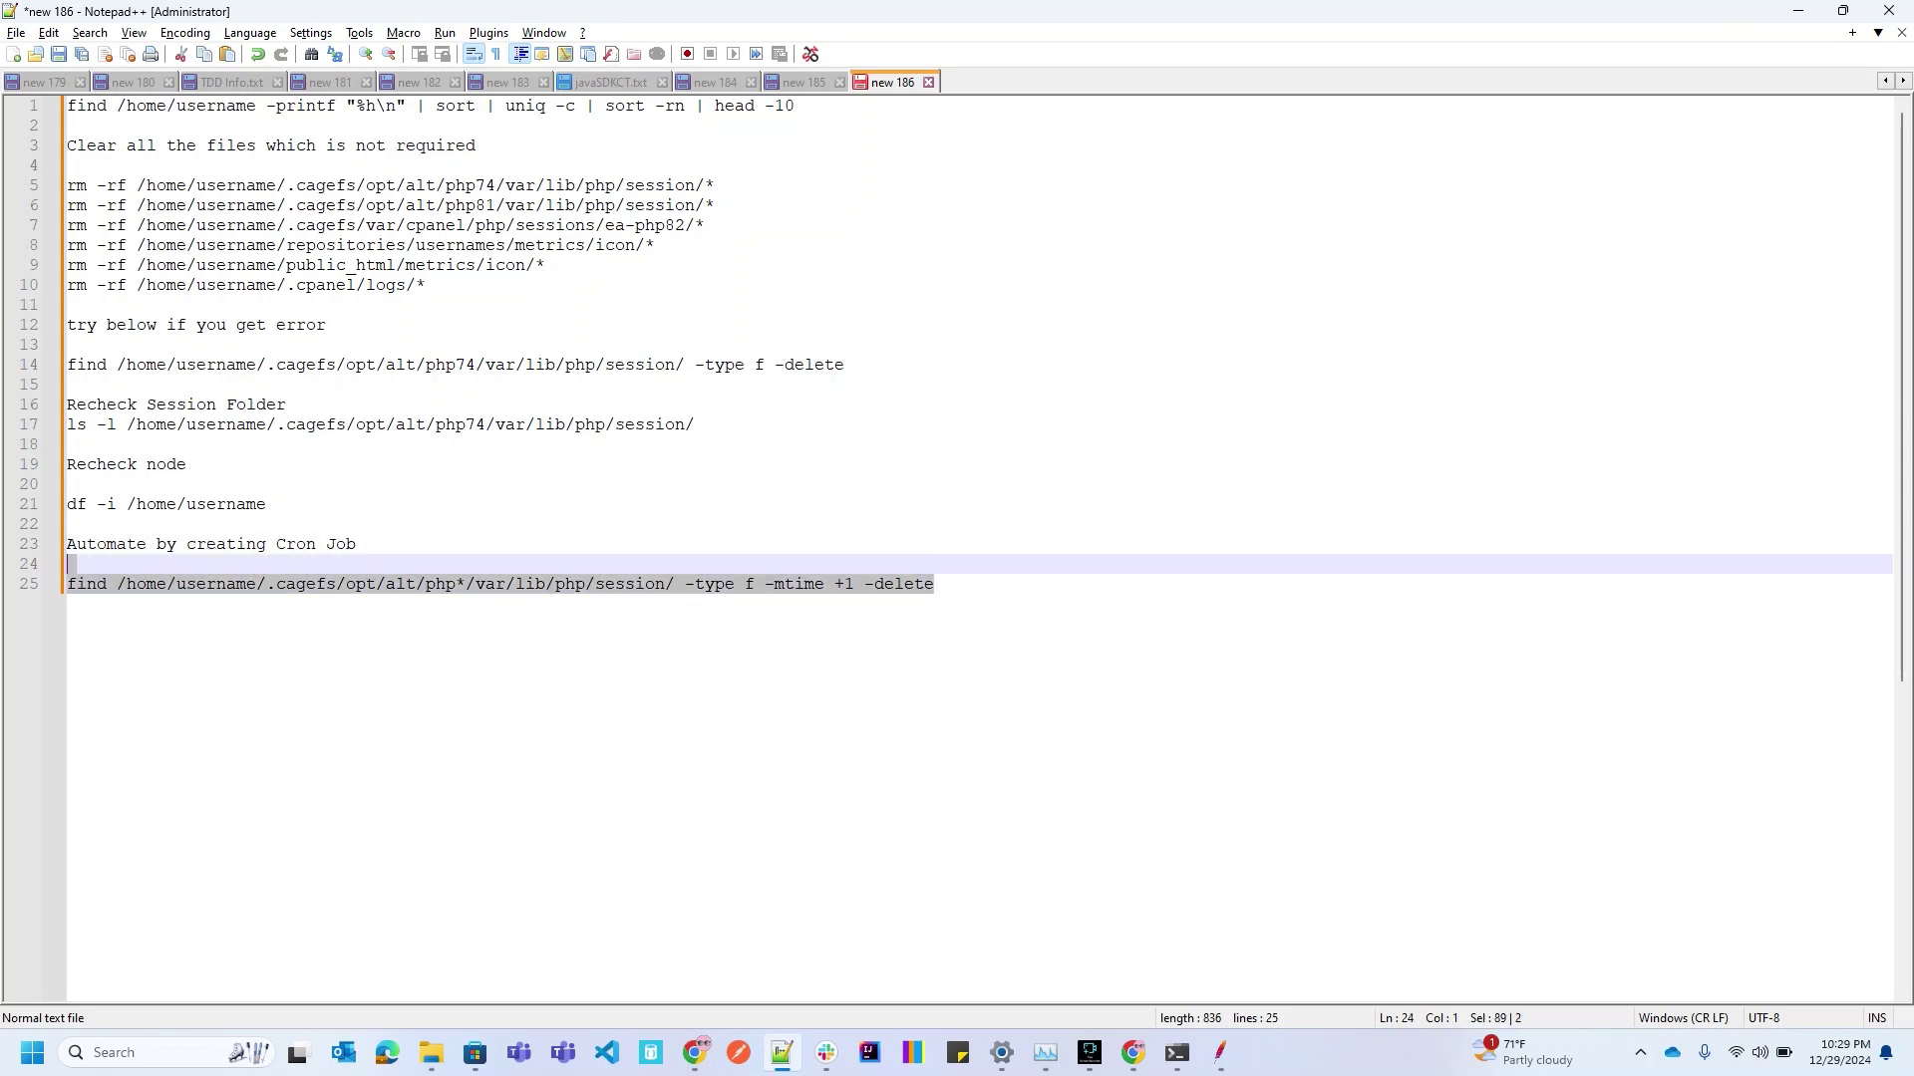
pyautogui.click(844, 584)
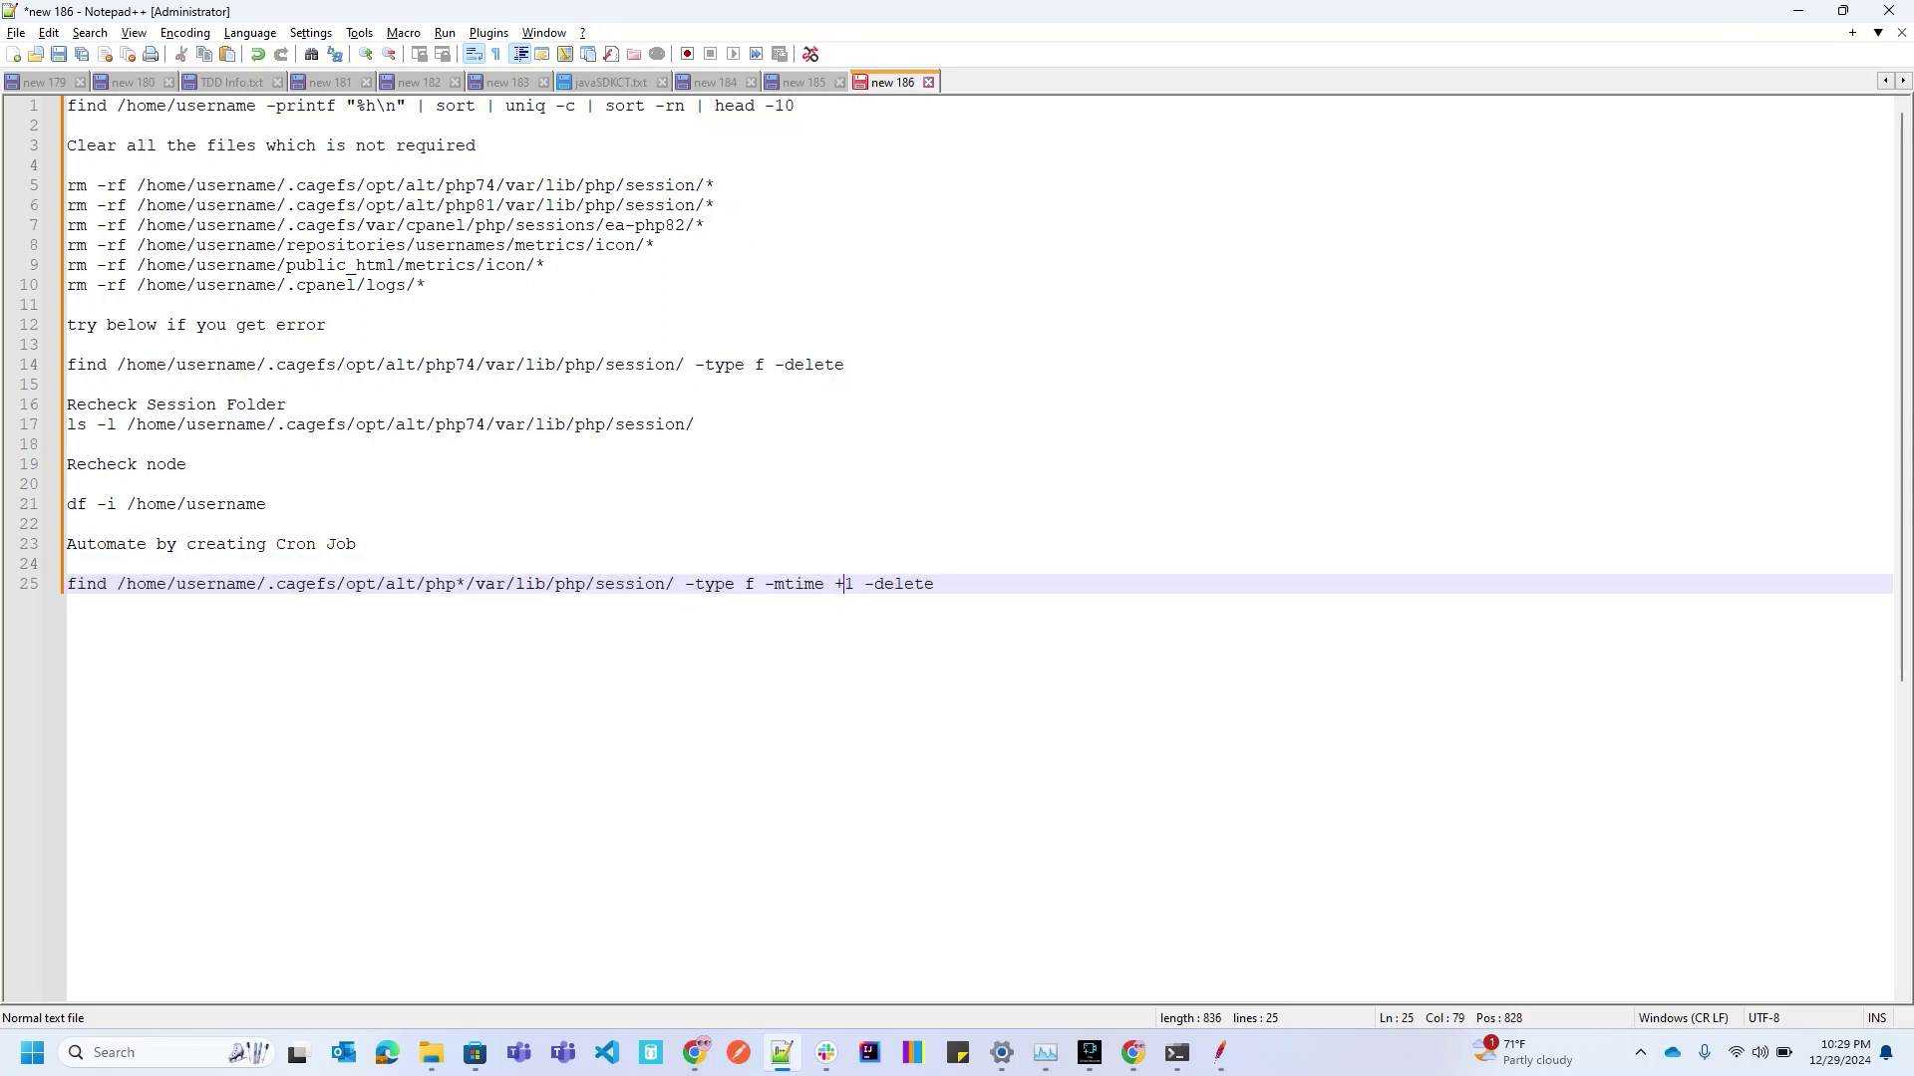
pyautogui.press('BackSpace')
pyautogui.write('2')
pyautogui.press('BackSpace')
pyautogui.write('1')
pyautogui.doubleClick(216, 584)
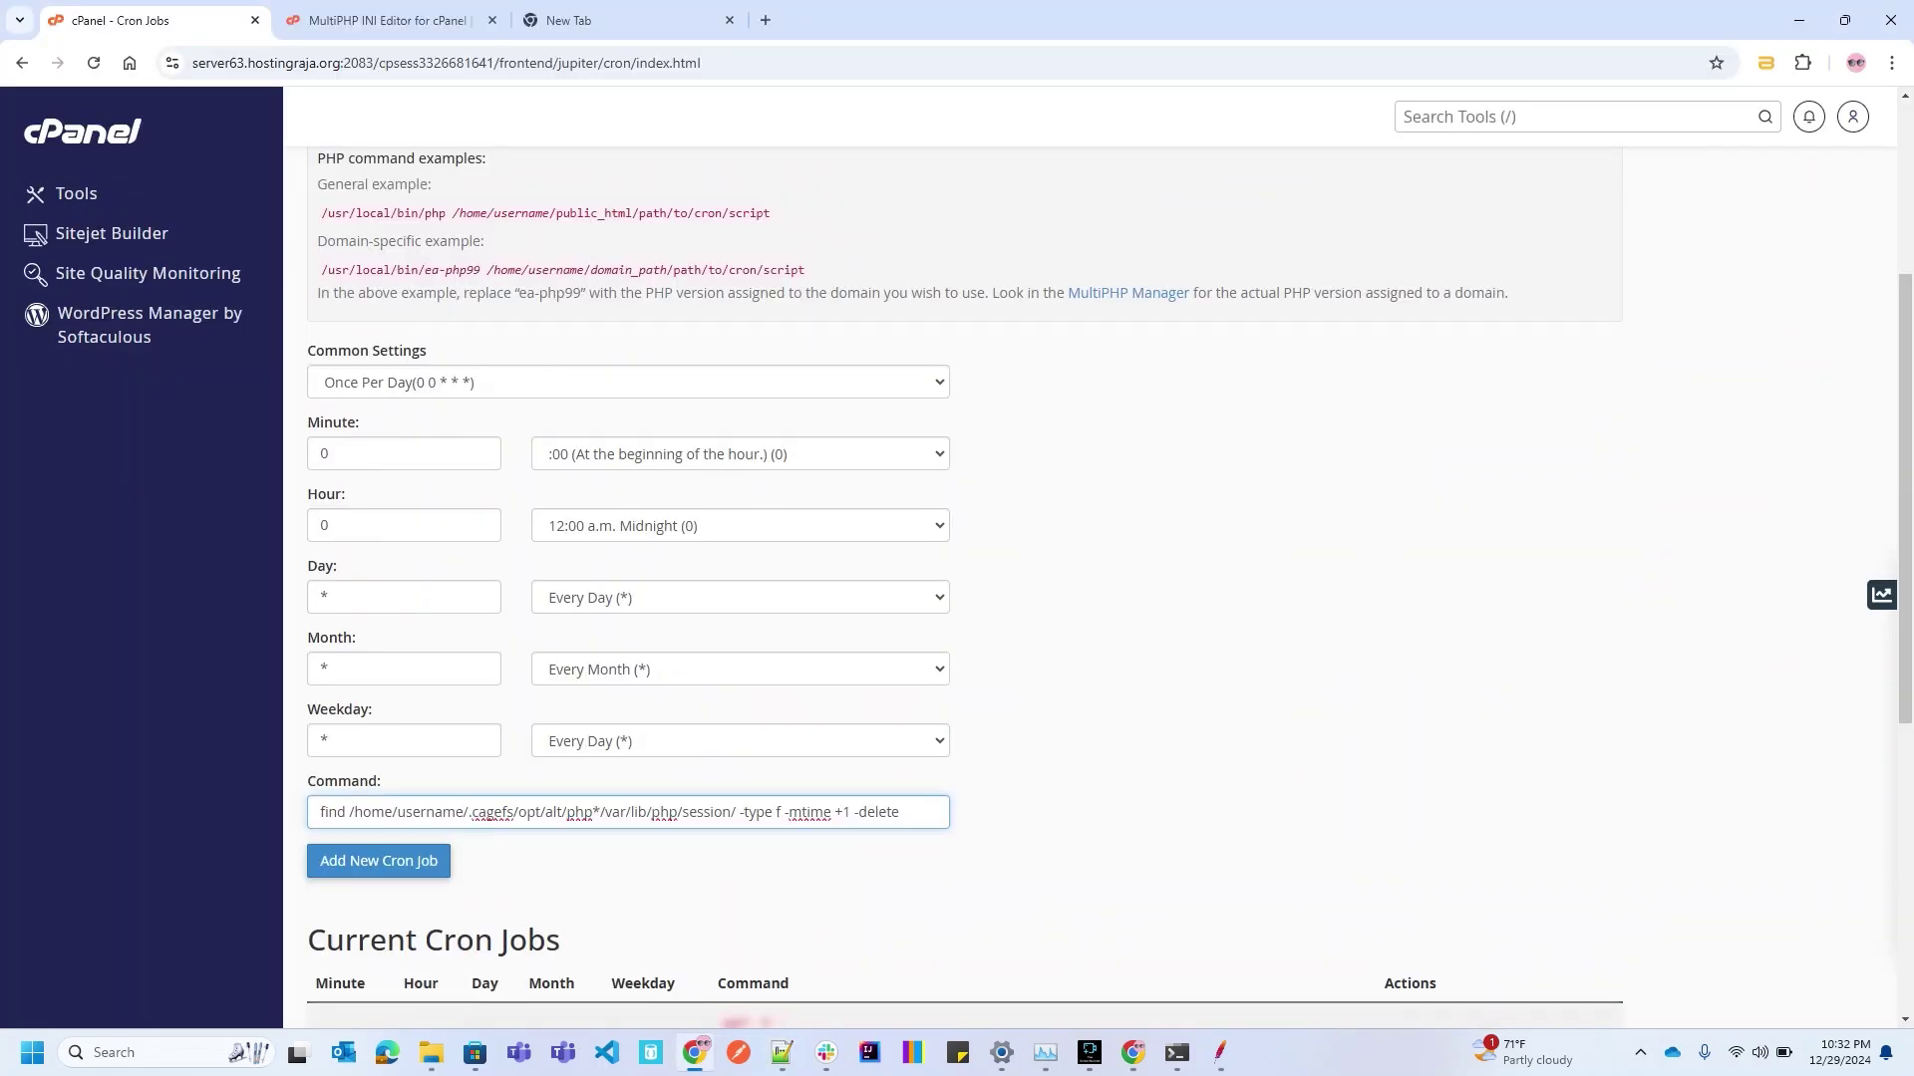
# Check the username part of the new cron job's command, its schedule fields and the Current Cron Jobs list
pyautogui.doubleClick(430, 812)
pyautogui.scroll(-1, 378, 860)
pyautogui.scroll(-8, 379, 797)
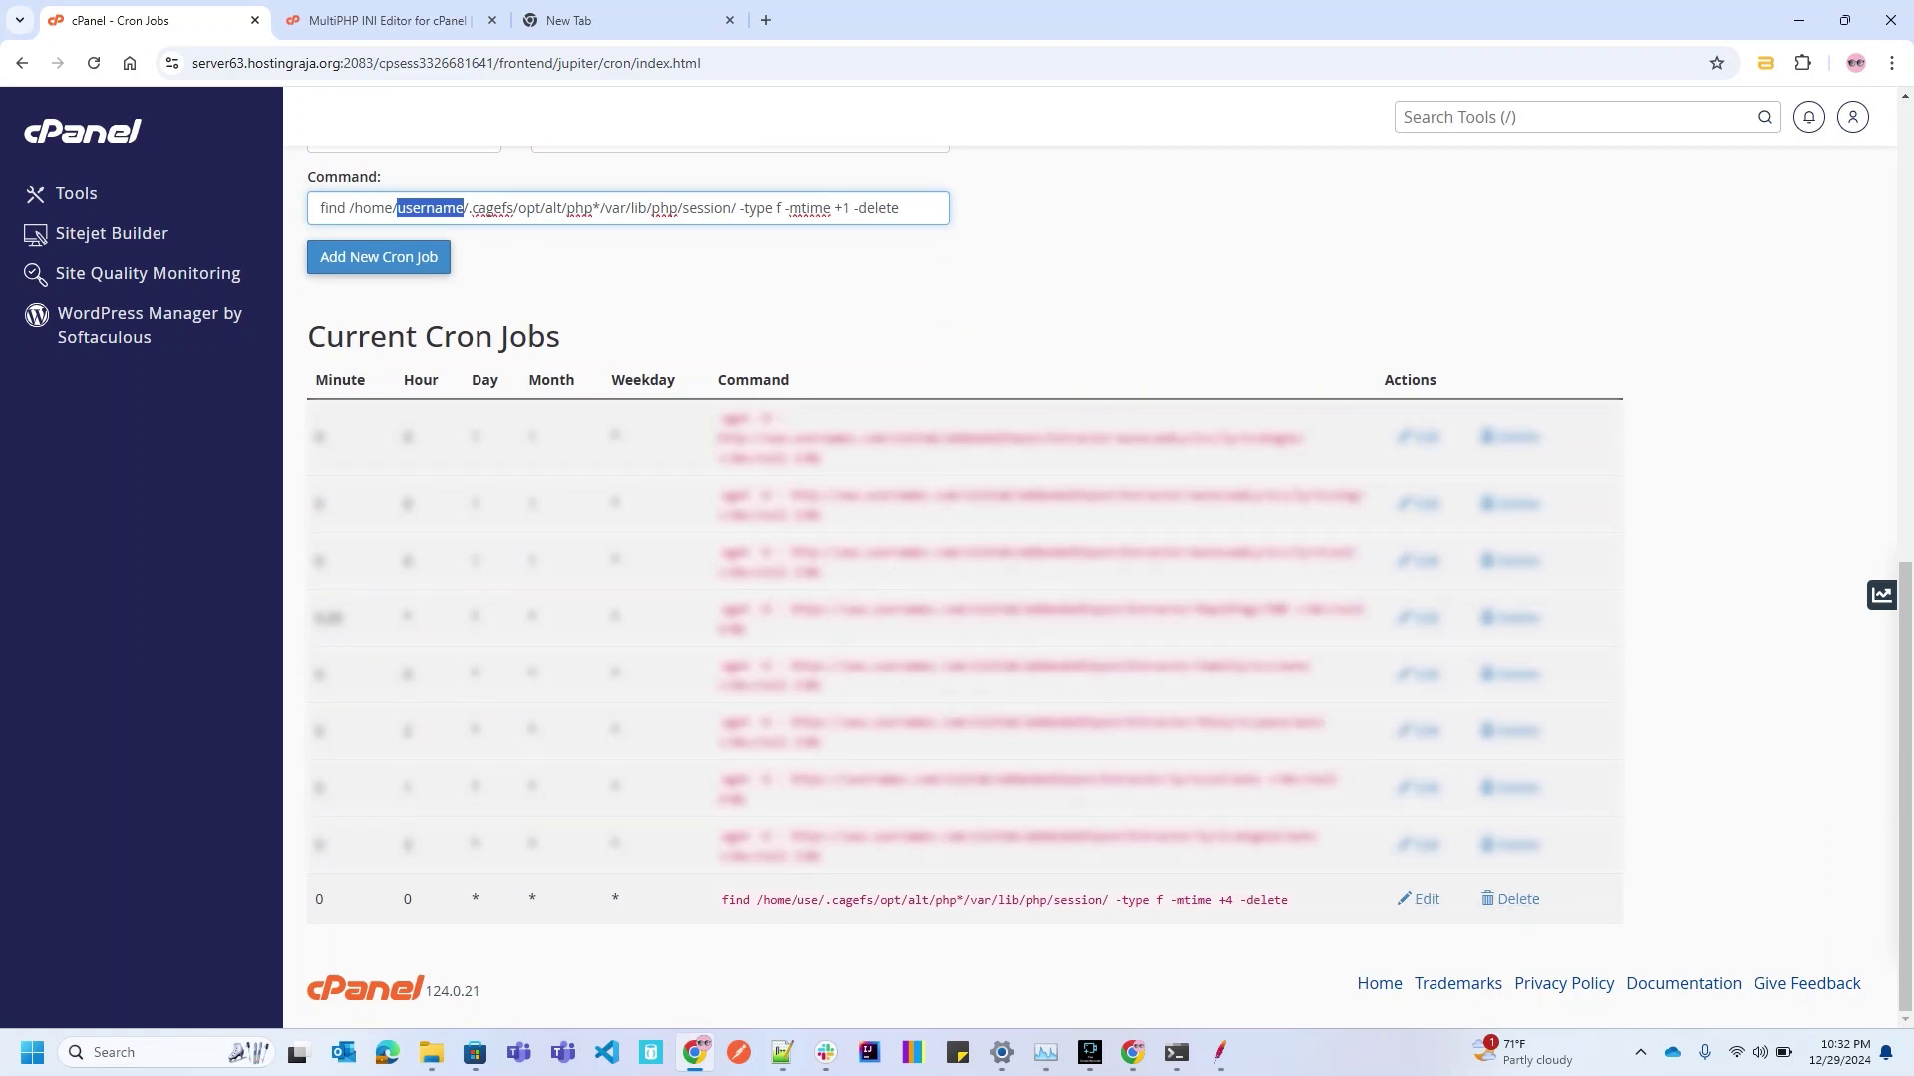
pyautogui.scroll(7, 957, 578)
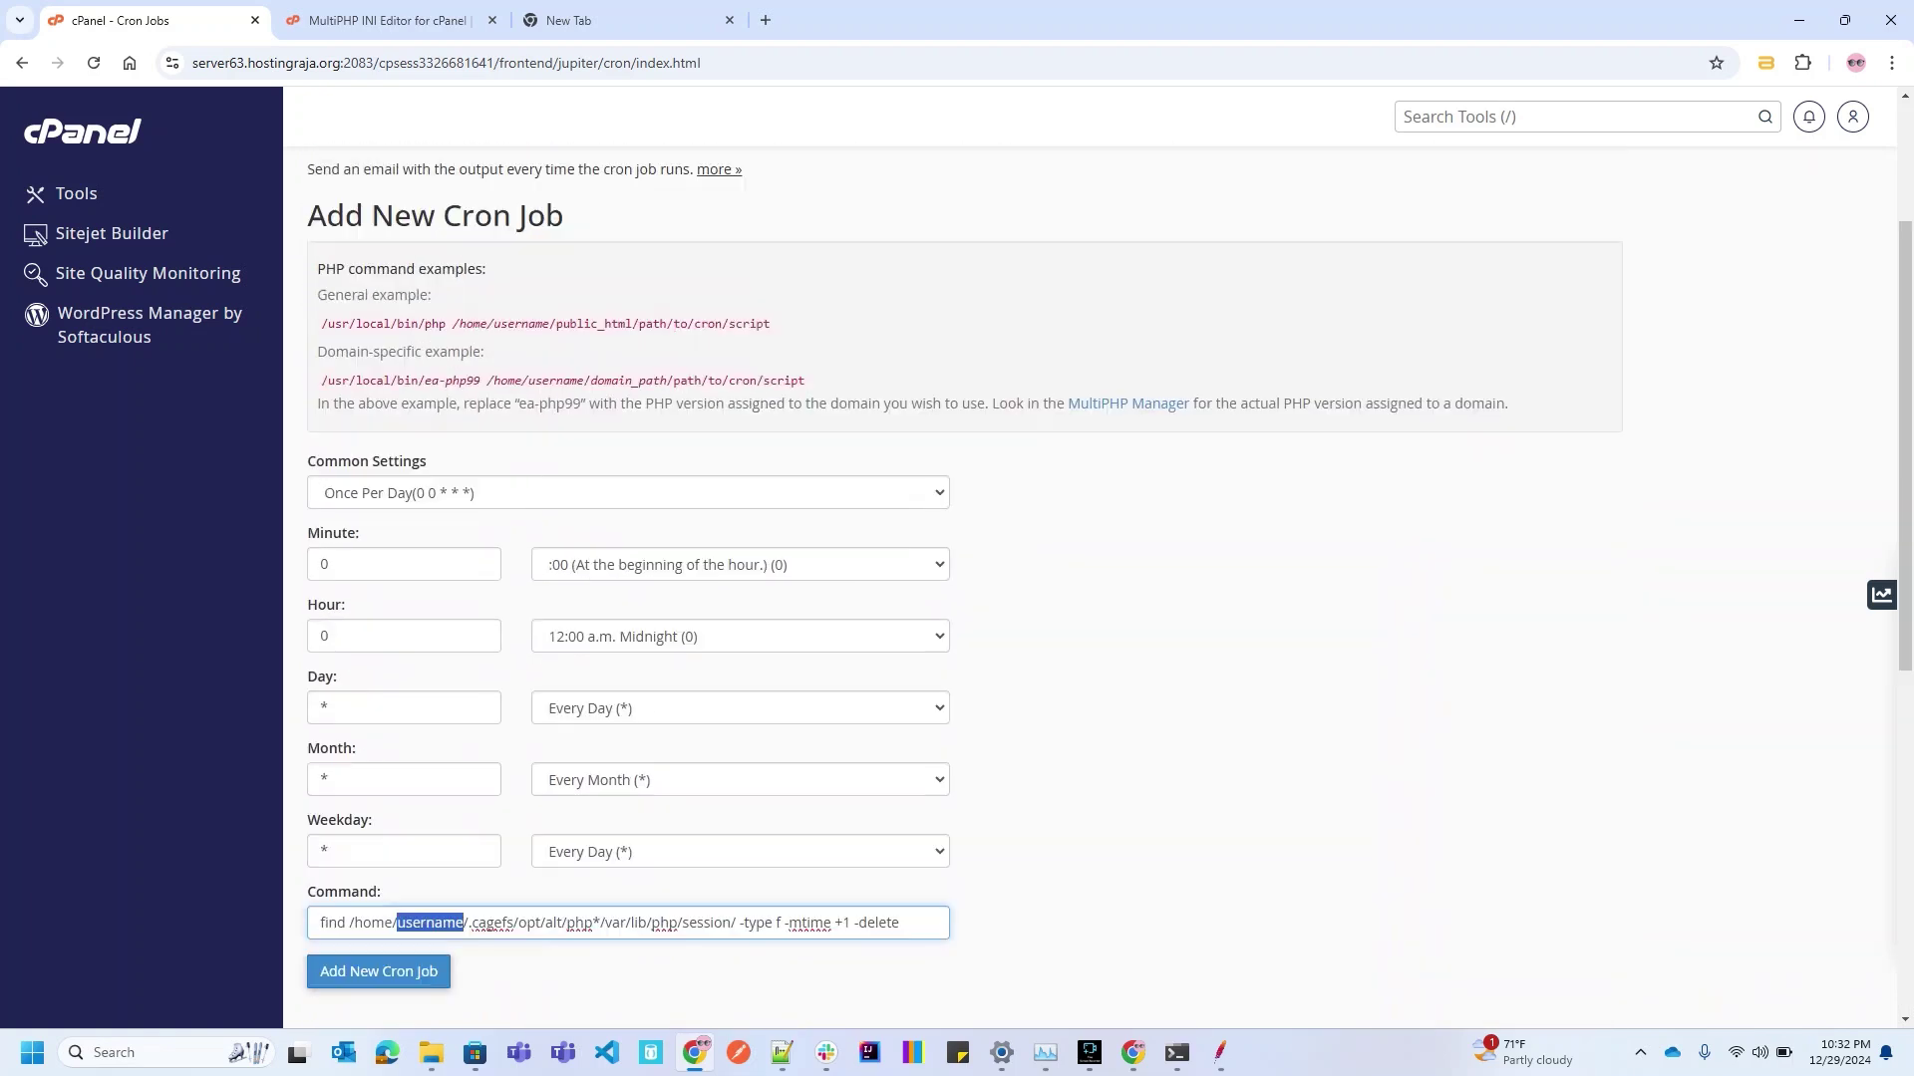
pyautogui.scroll(2, 957, 578)
pyautogui.scroll(-4, 957, 578)
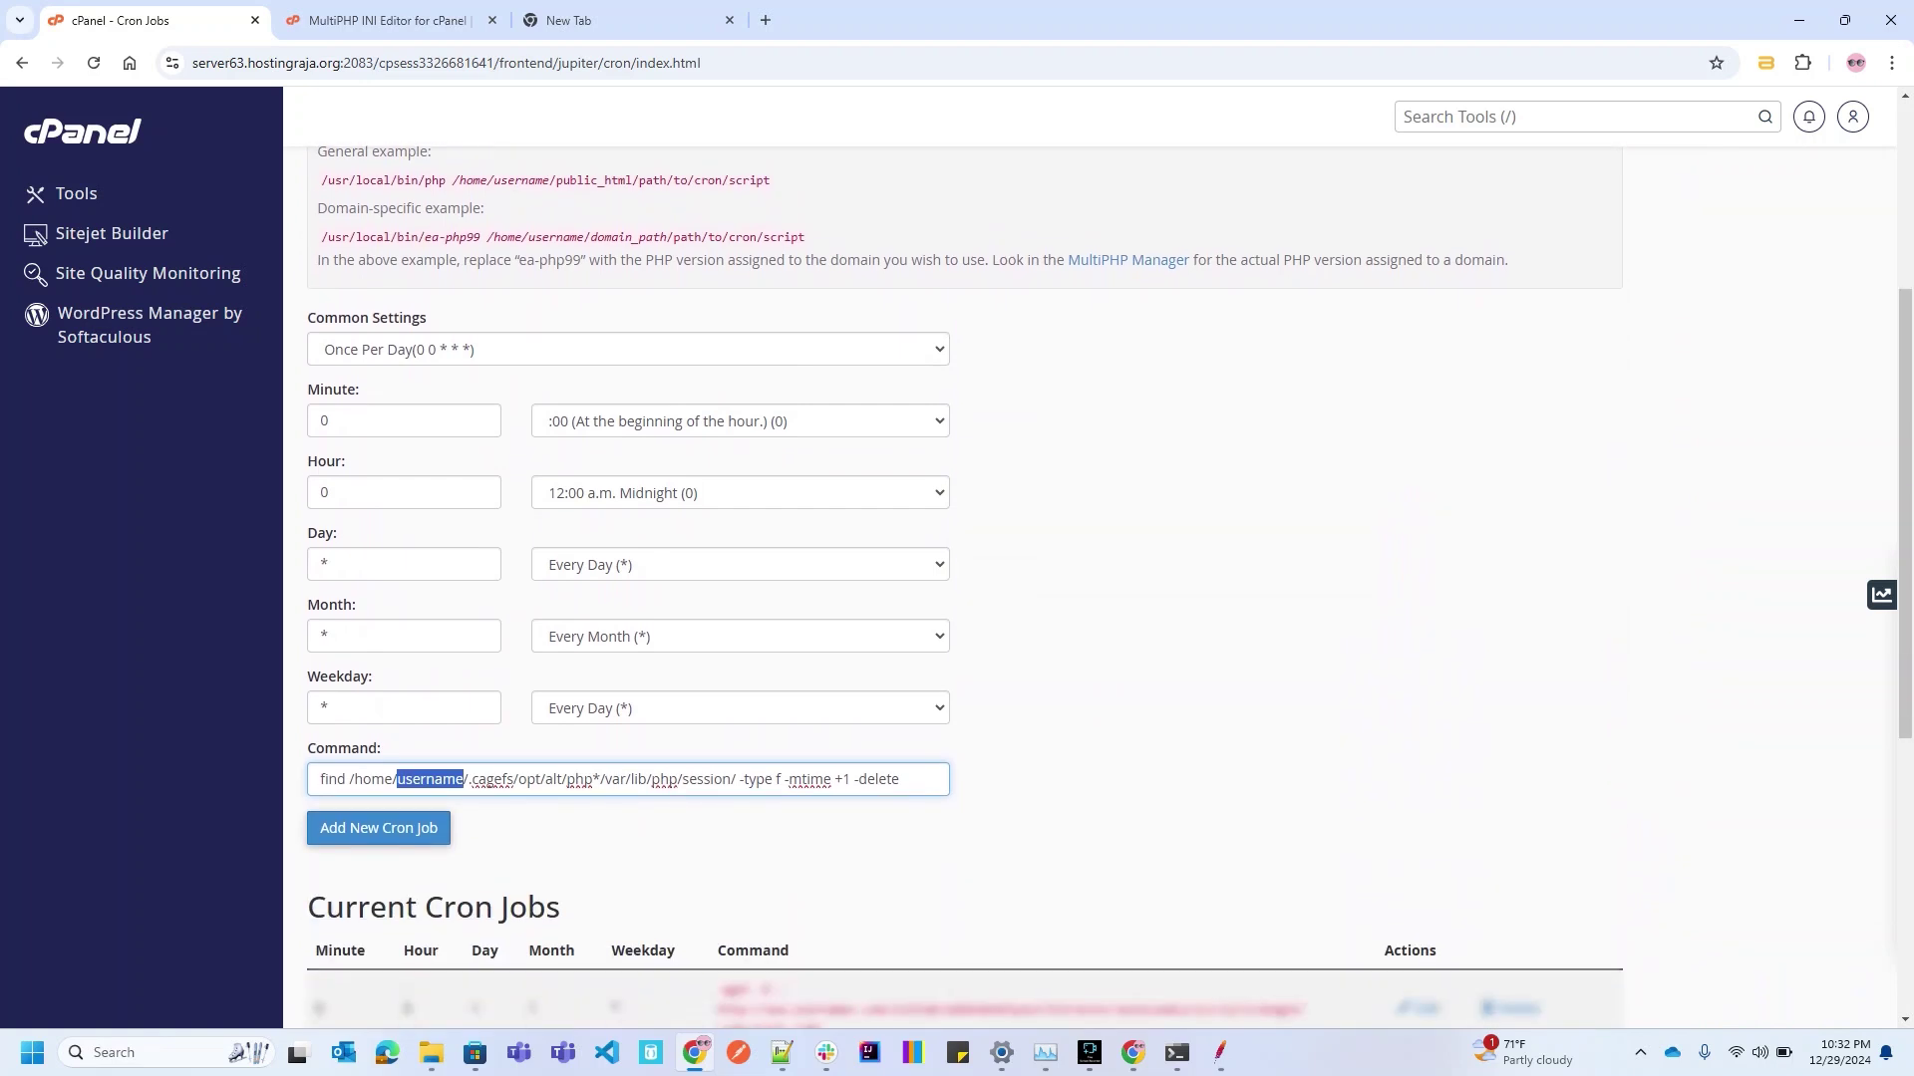
pyautogui.scroll(-4, 957, 578)
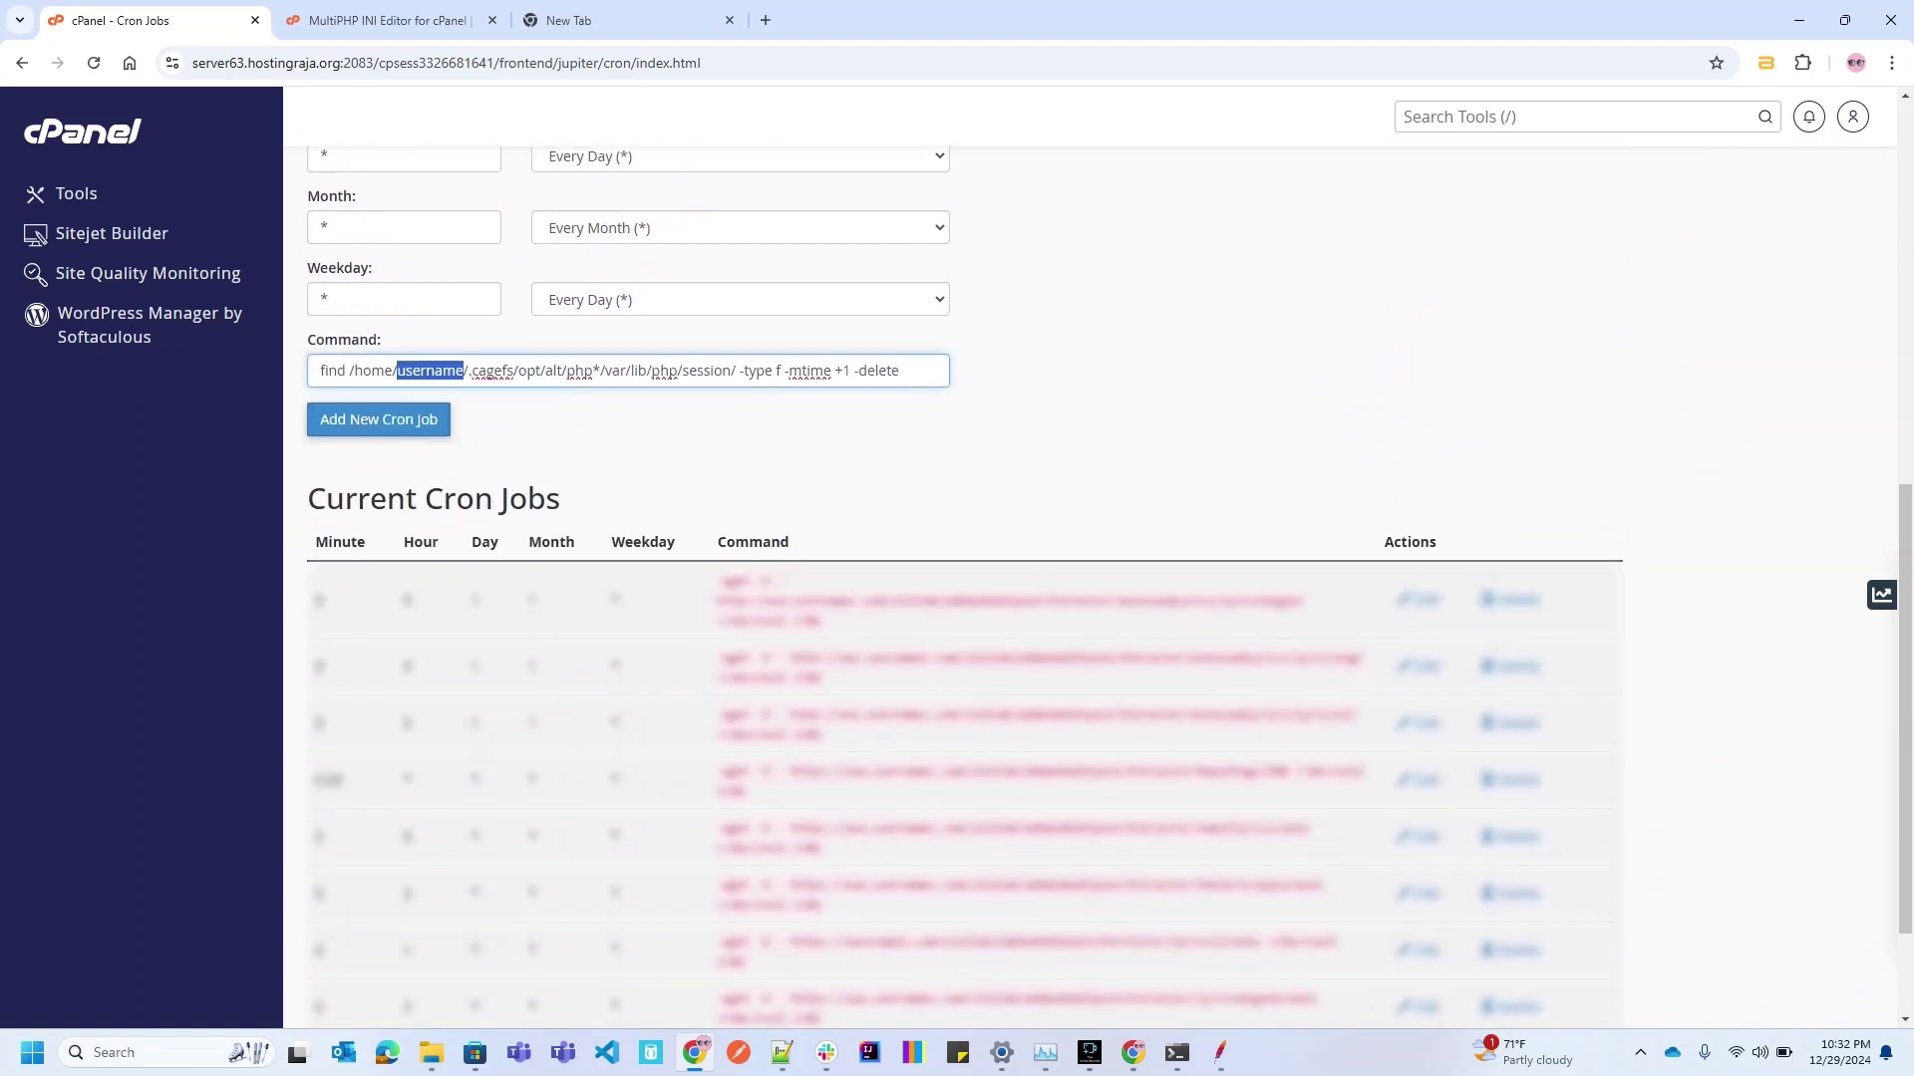
pyautogui.scroll(8, 957, 578)
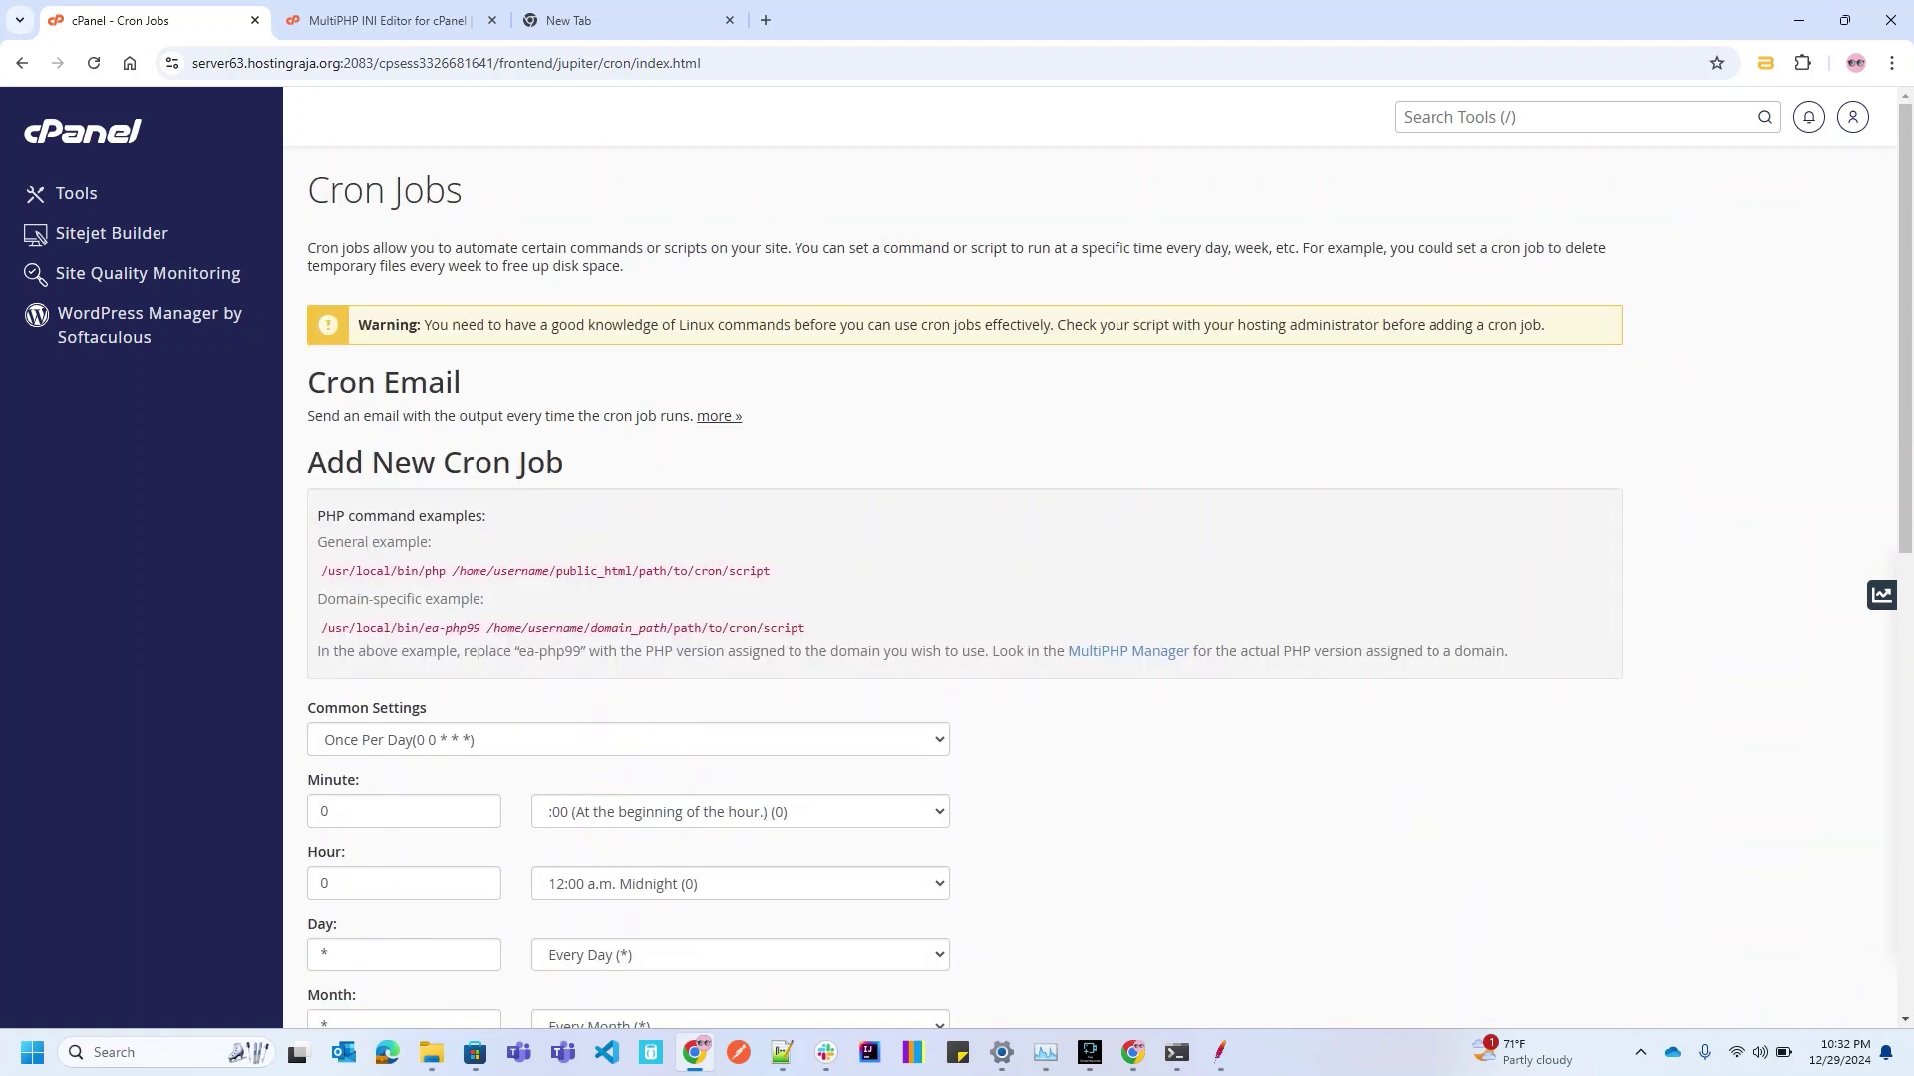
# Open the MultiPHP INI Editor from the Tools page and load the usernames.com configuration in Editor Mode
pyautogui.click(77, 194)
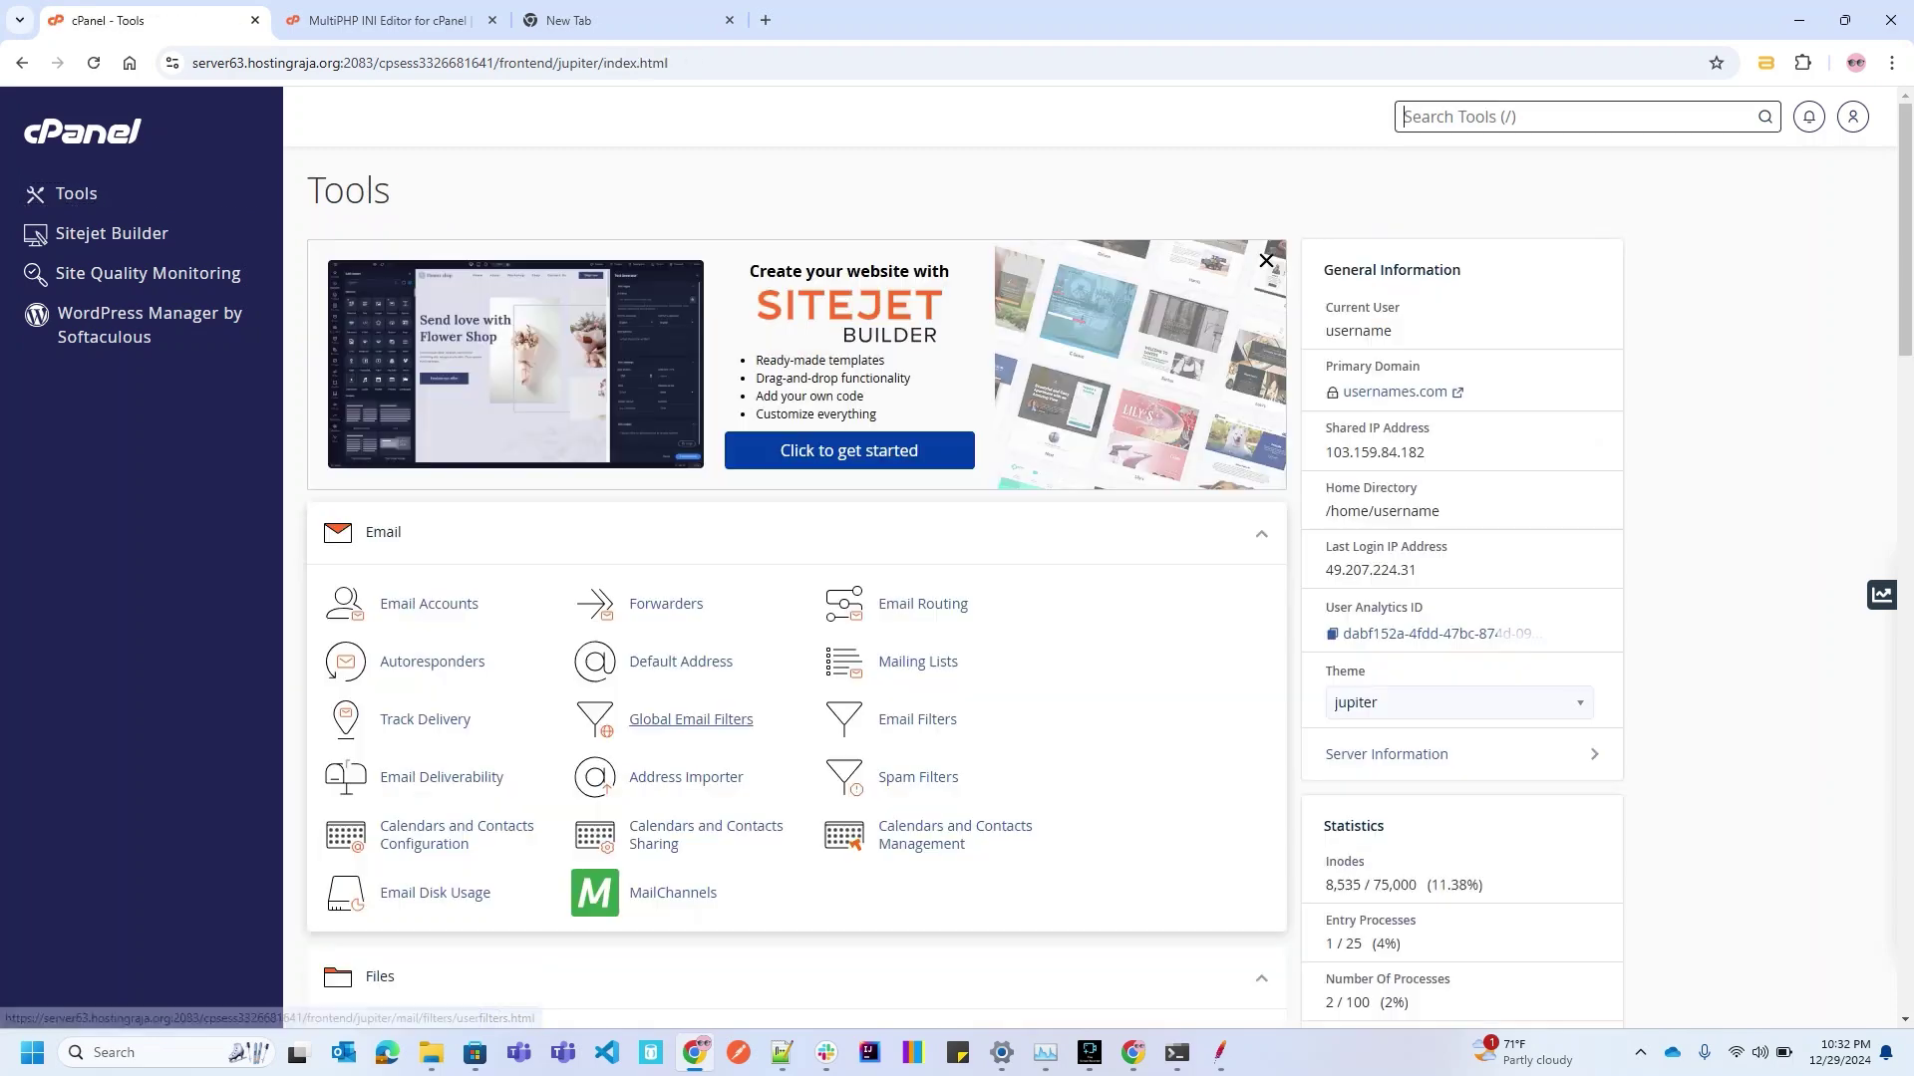
pyautogui.scroll(-6, 912, 718)
pyautogui.scroll(-10, 690, 706)
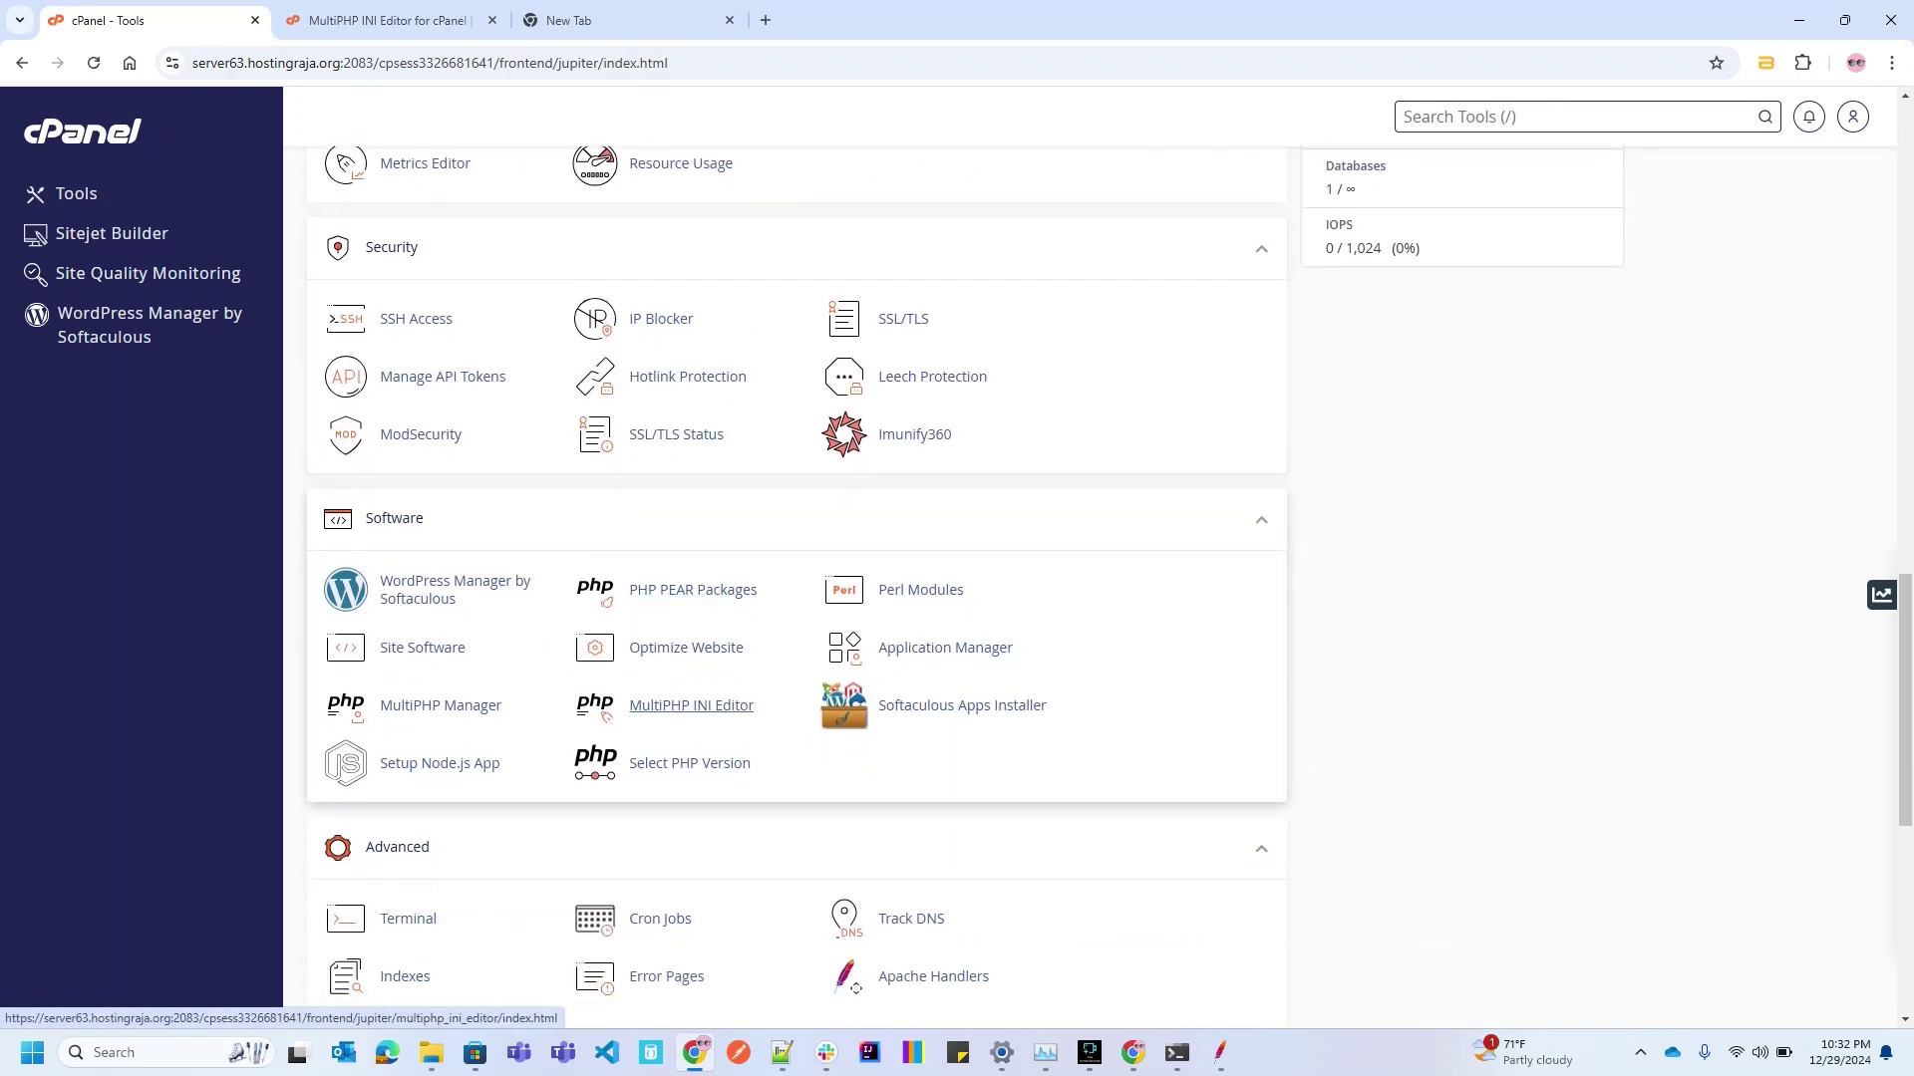
pyautogui.click(691, 705)
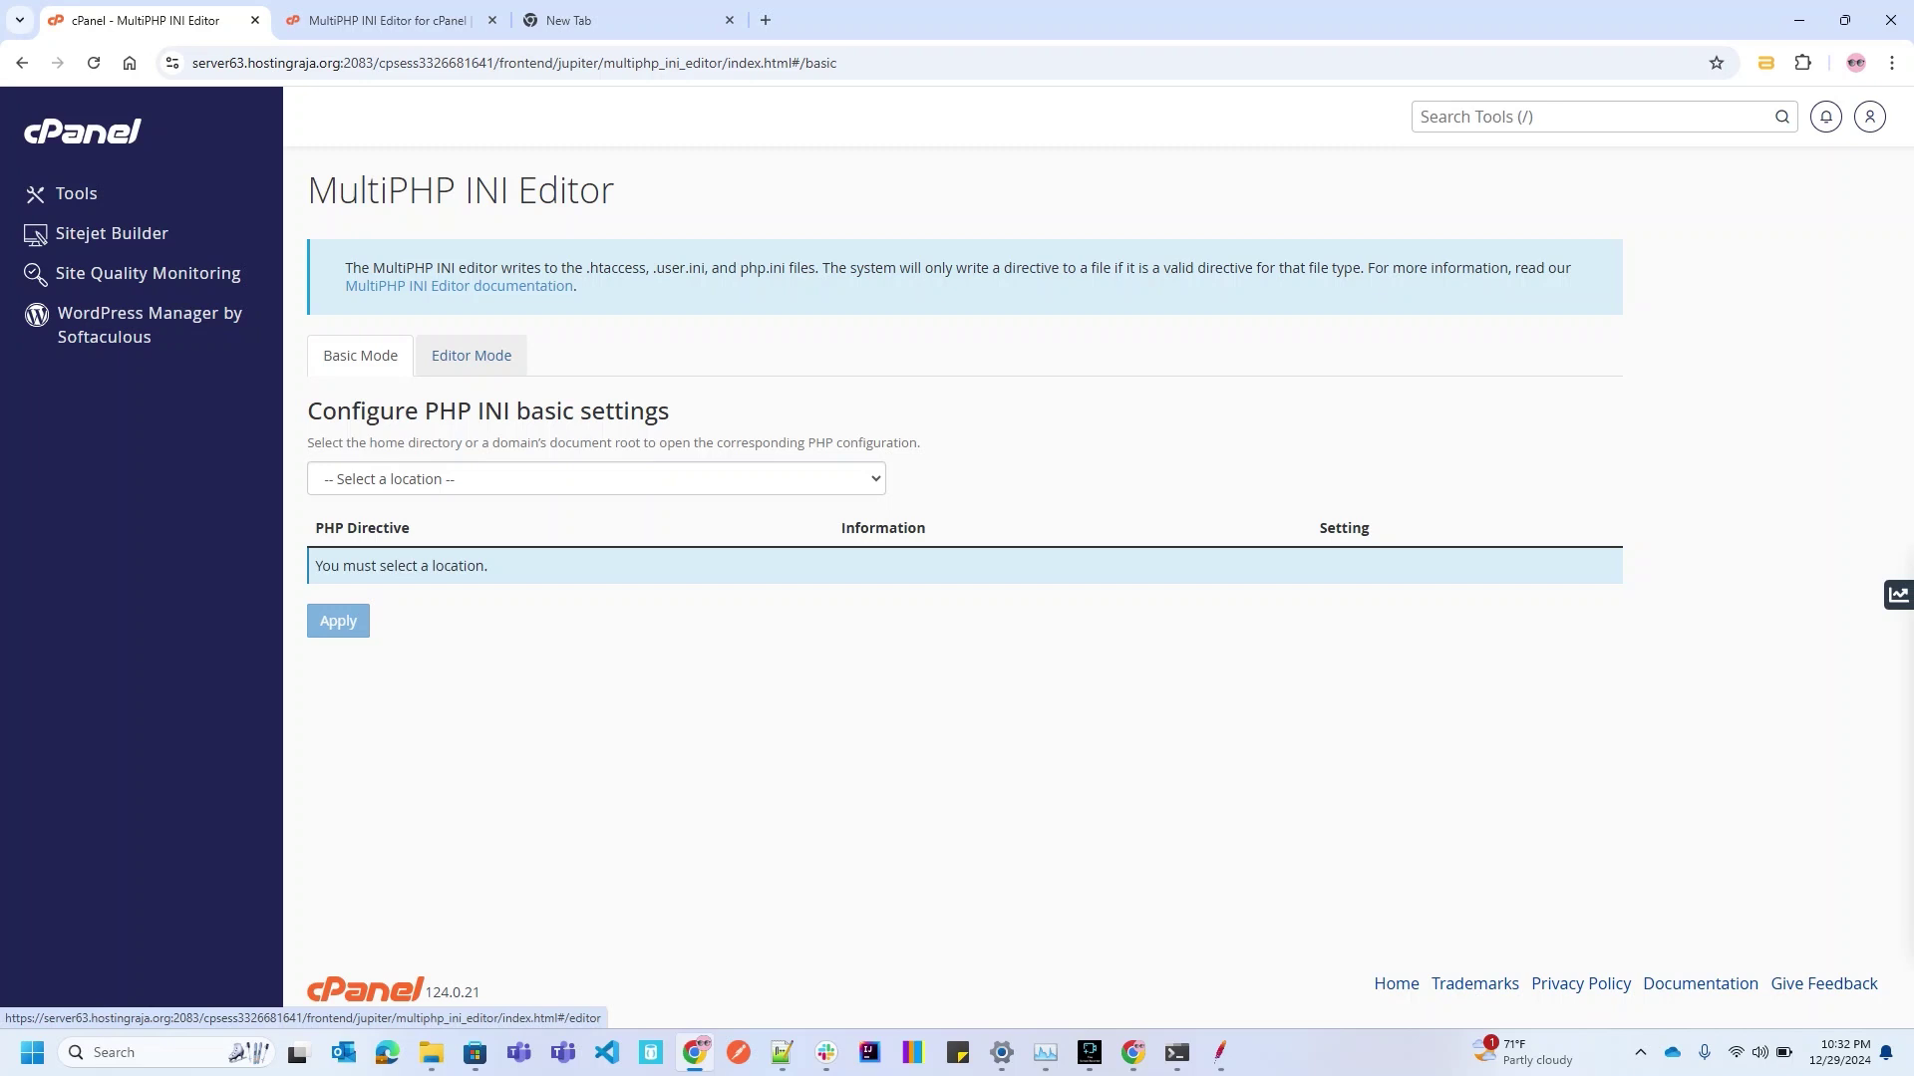
pyautogui.click(471, 356)
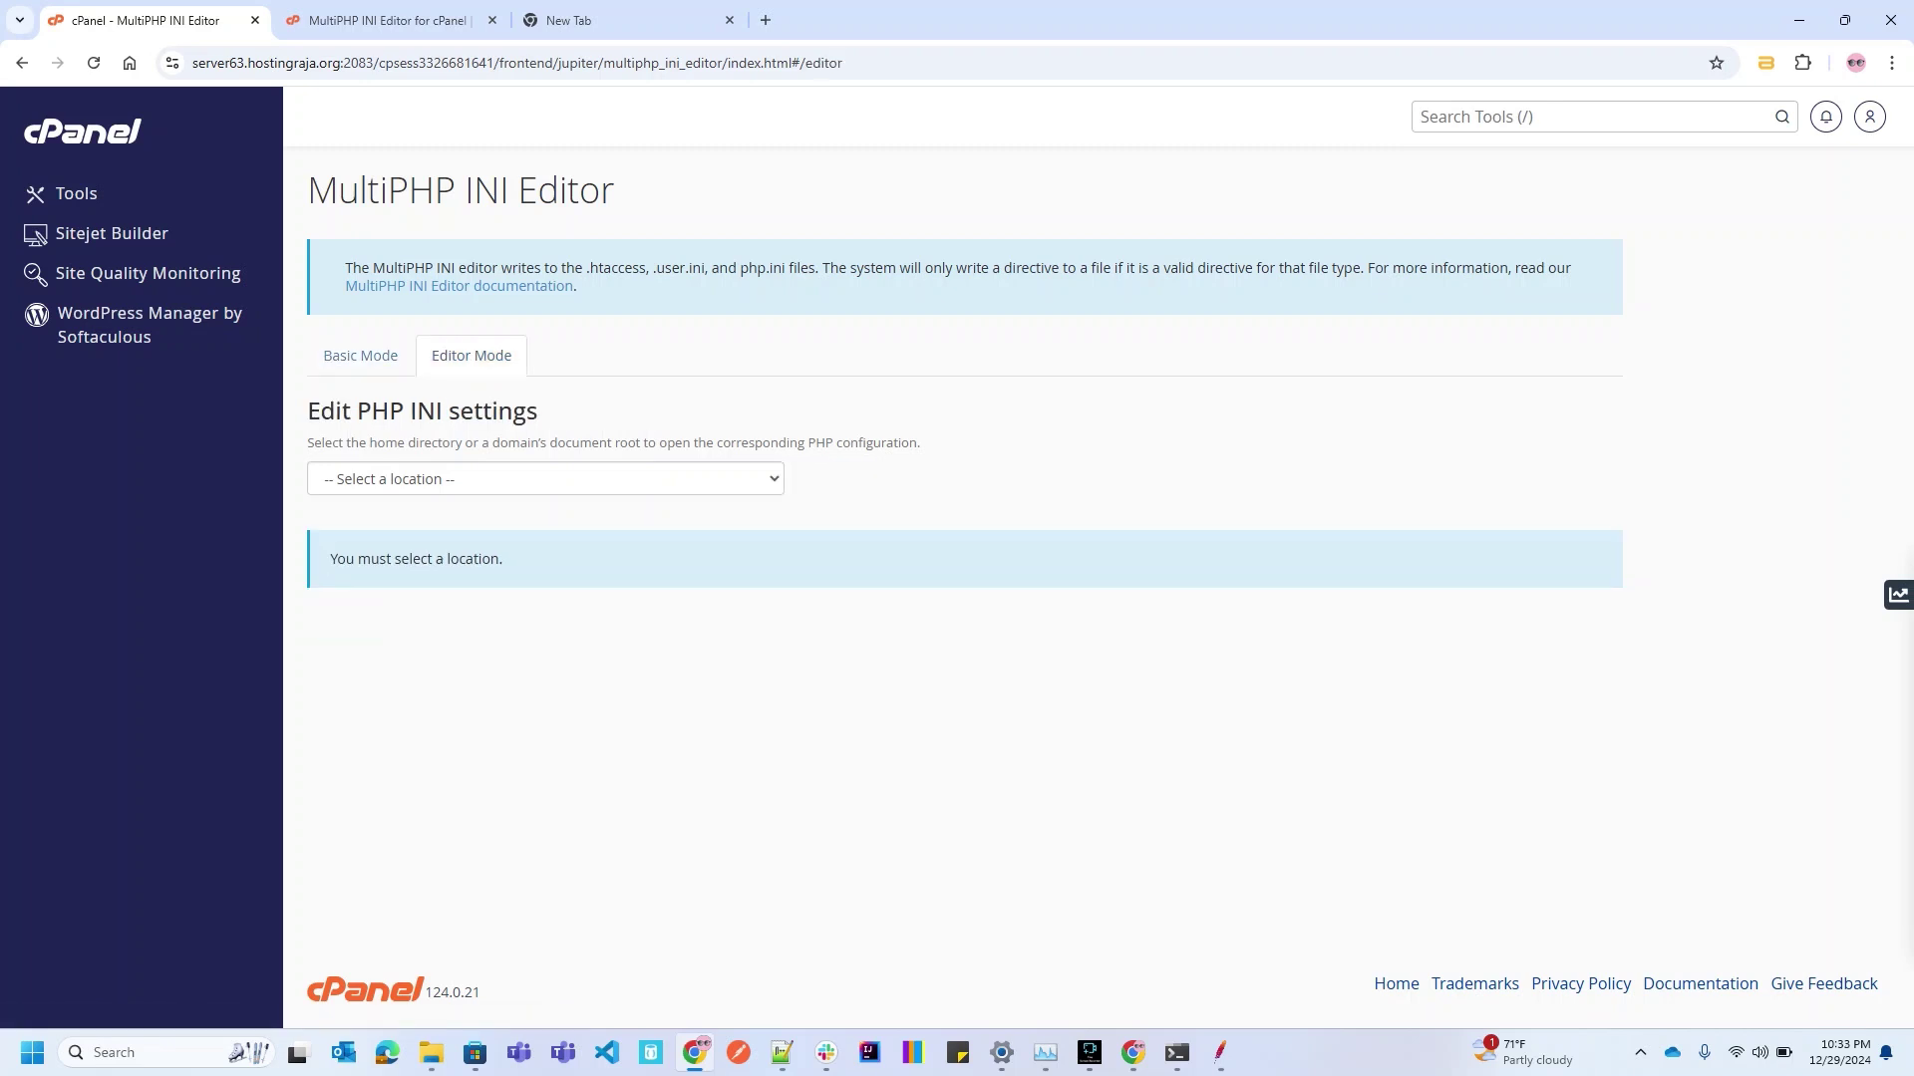
pyautogui.click(545, 479)
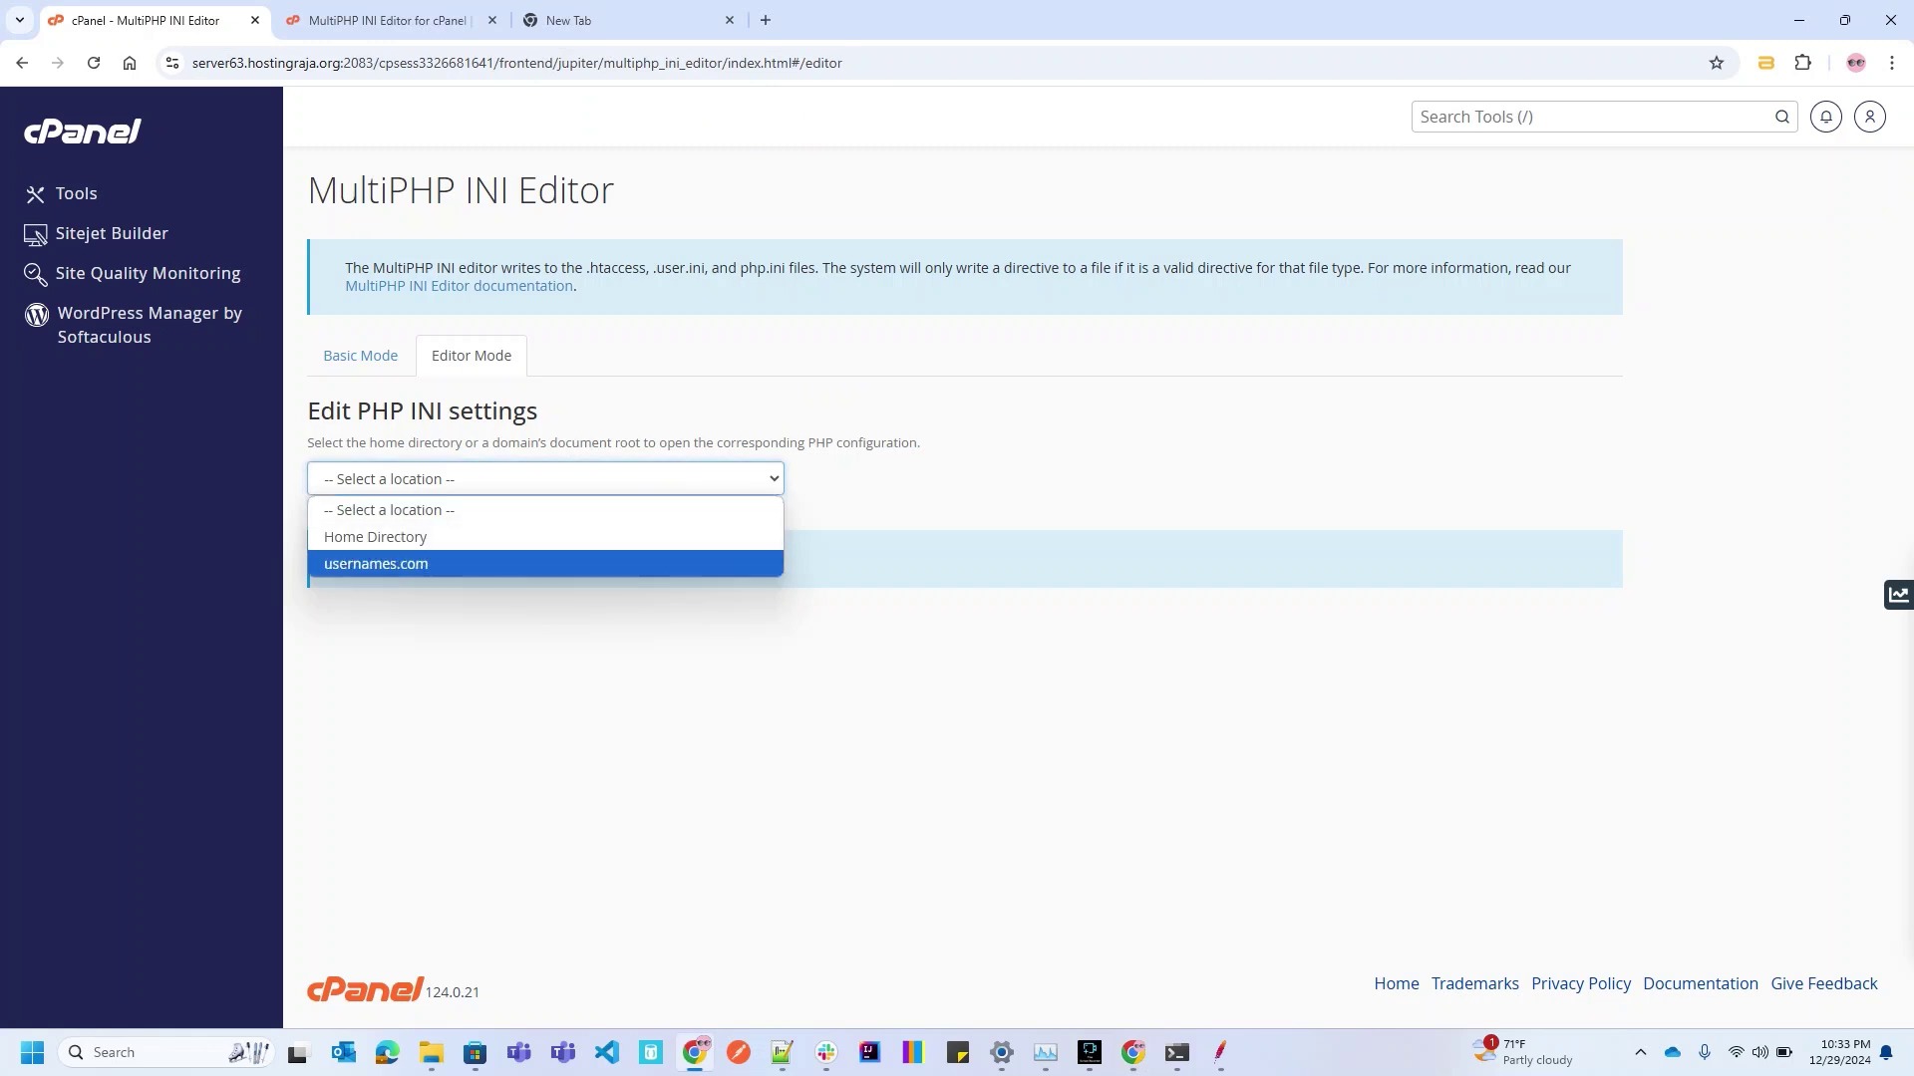
pyautogui.press('Return')
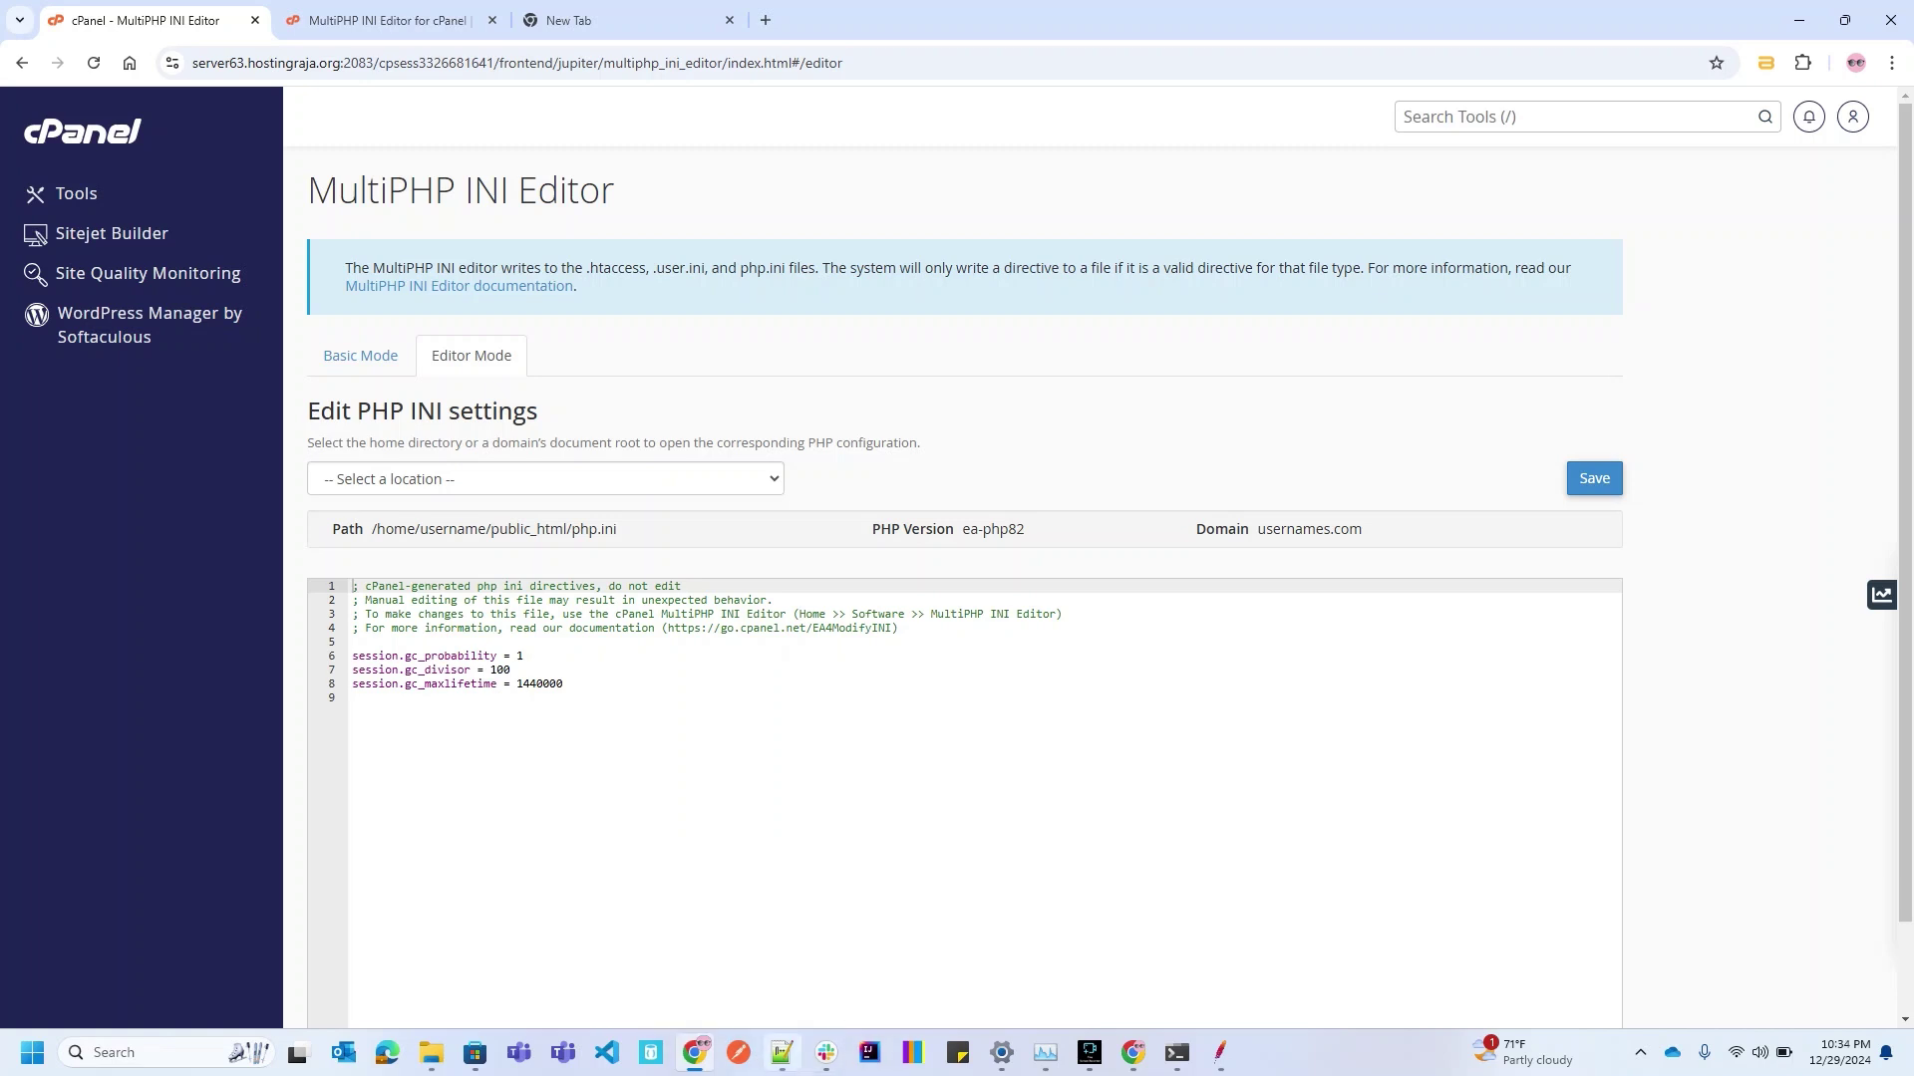
# In Notepad++, append the comment // 20 min to session.gc_maxlifetime = 1440 and compare the session settings with the php.ini in cPanel
pyautogui.click(783, 1053)
pyautogui.moveTo(356, 664); pyautogui.dragTo(67, 624)
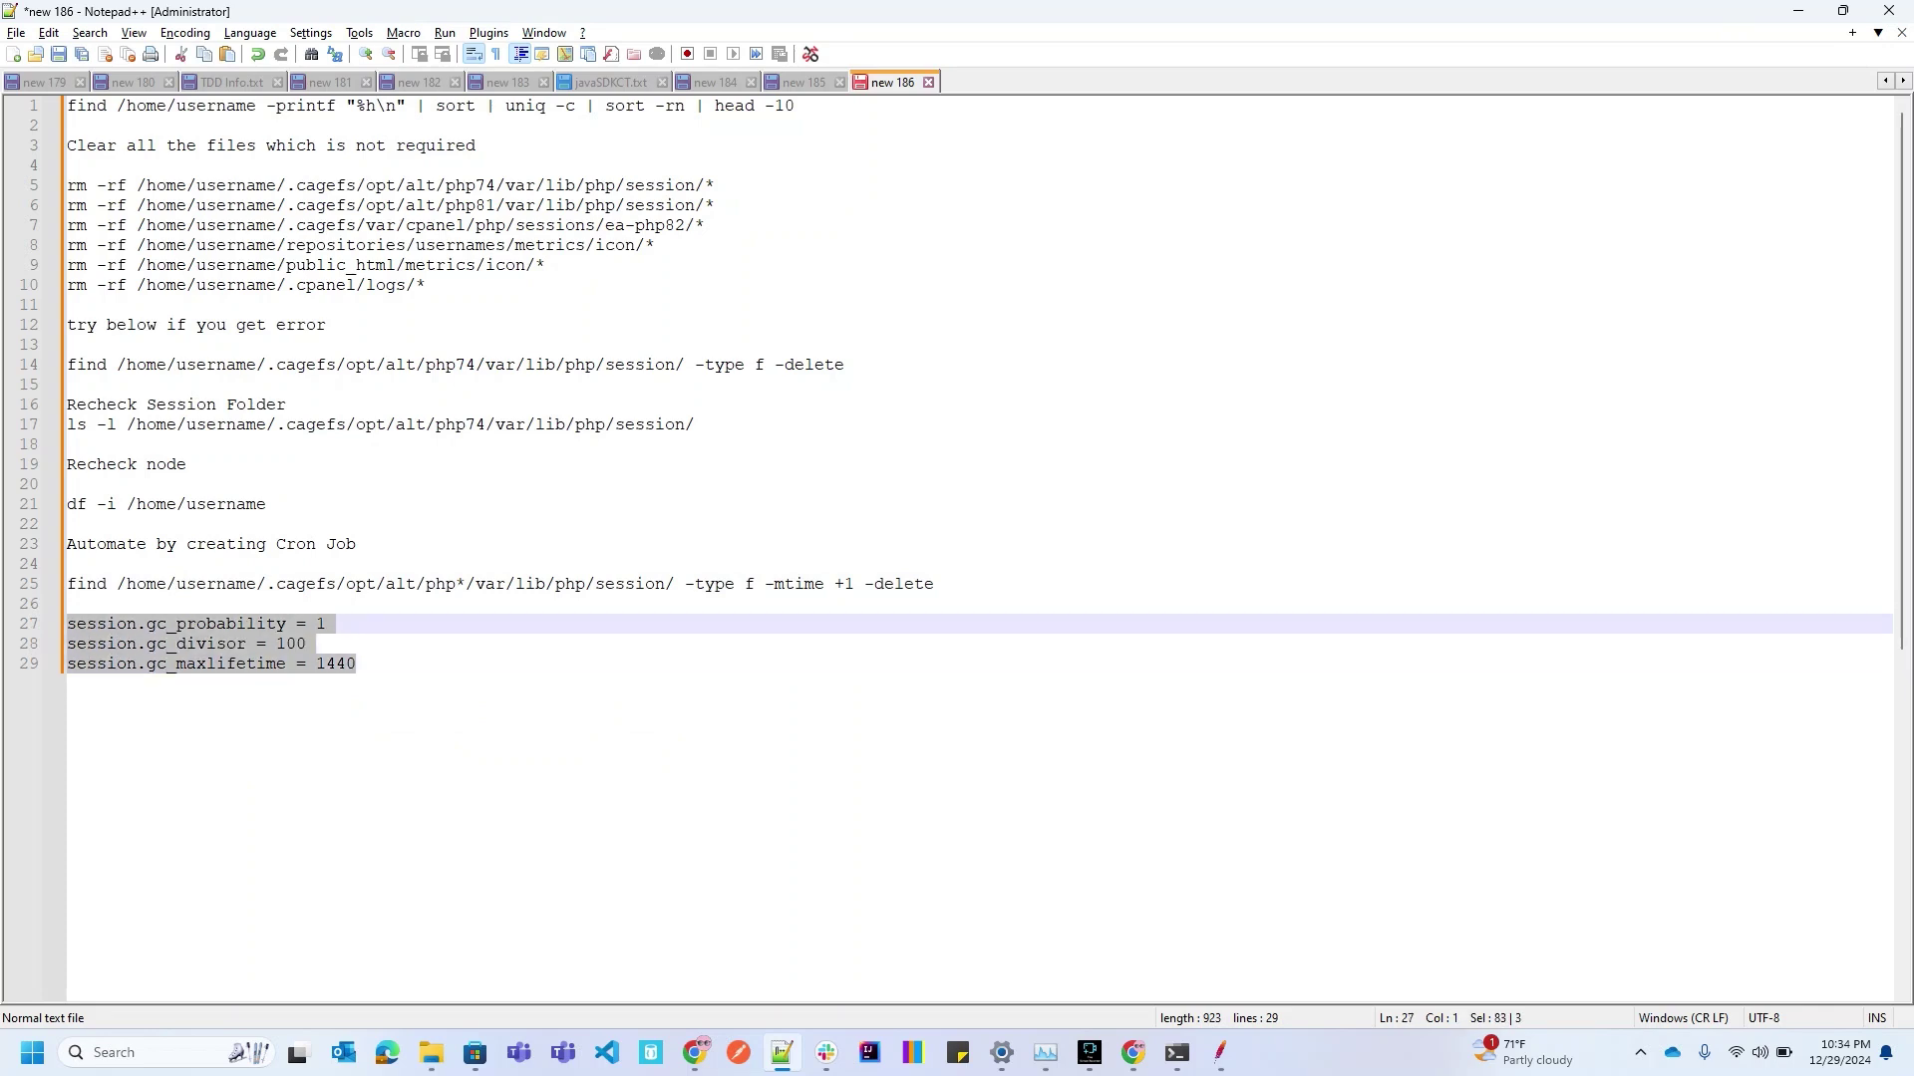
pyautogui.click(357, 664)
pyautogui.write('//')
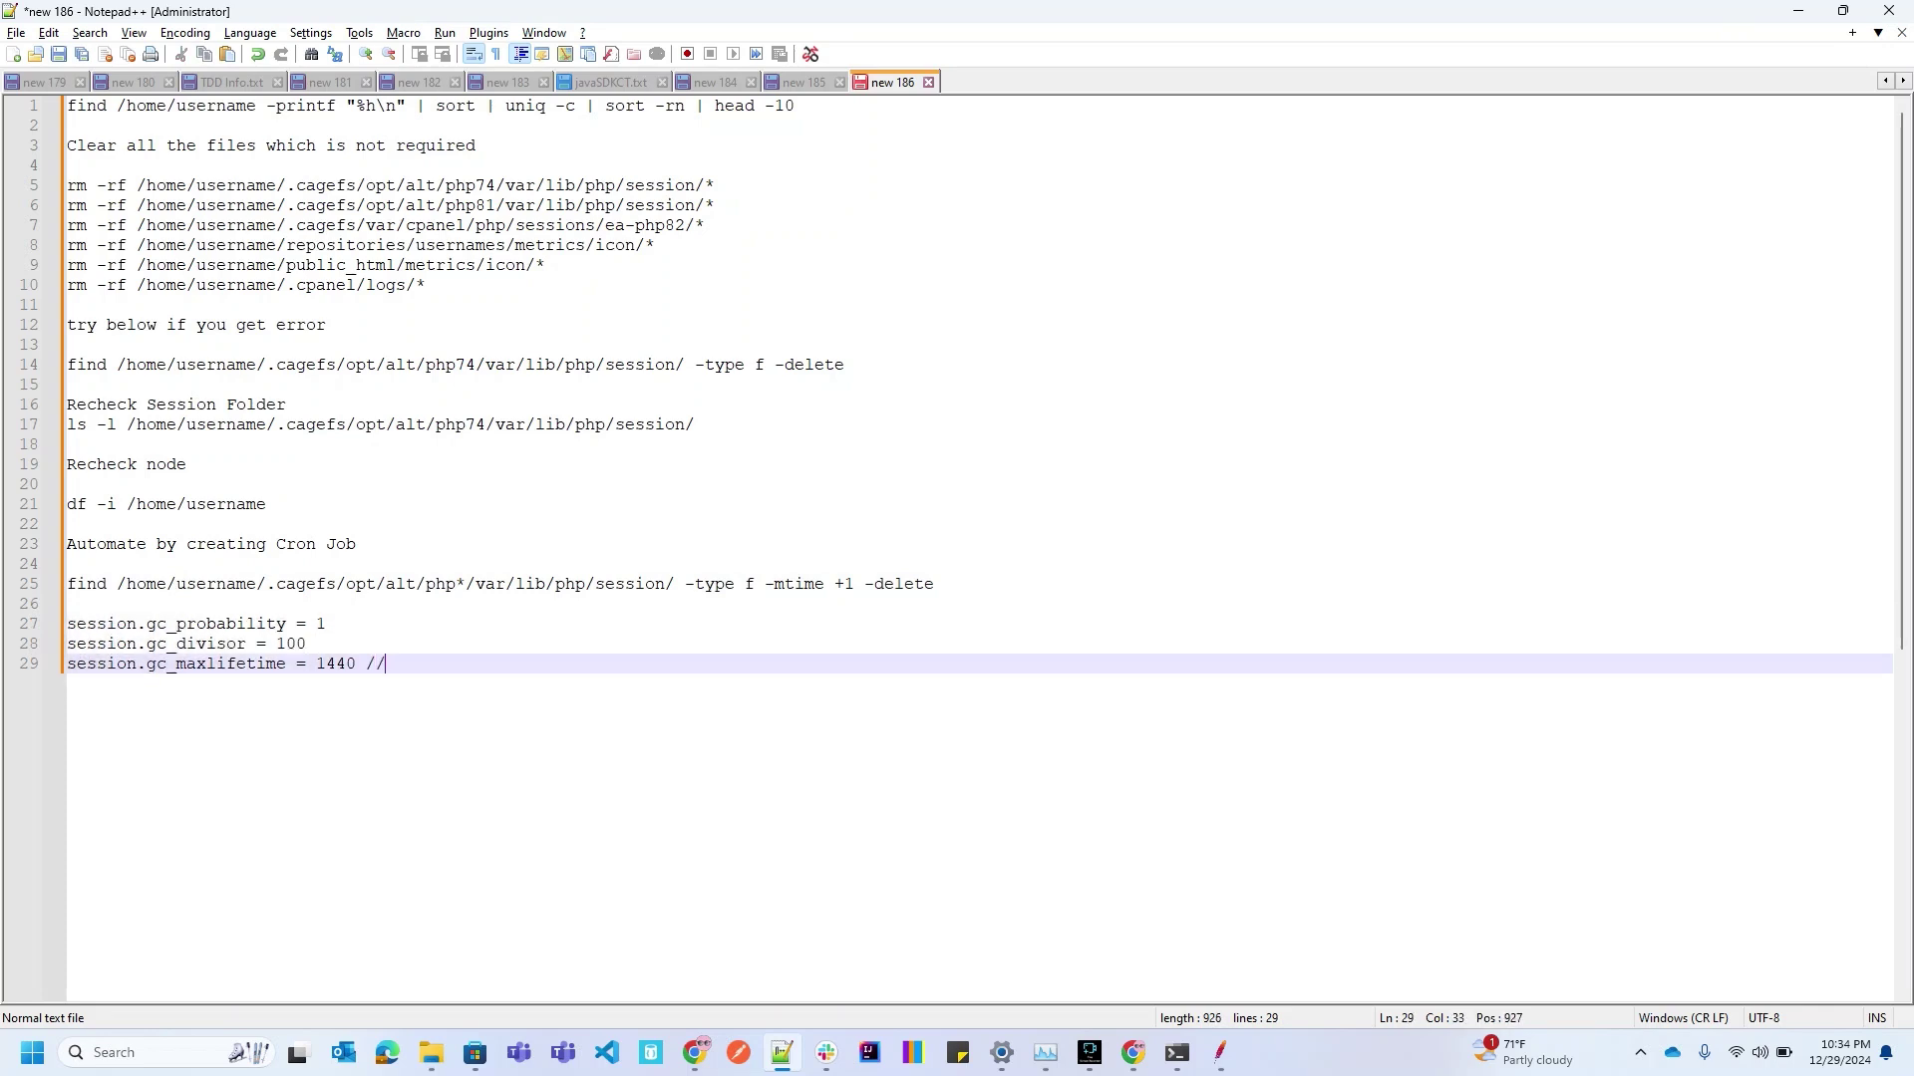
pyautogui.write(' 20 min')
pyautogui.hotkey('alt', 'Tab')
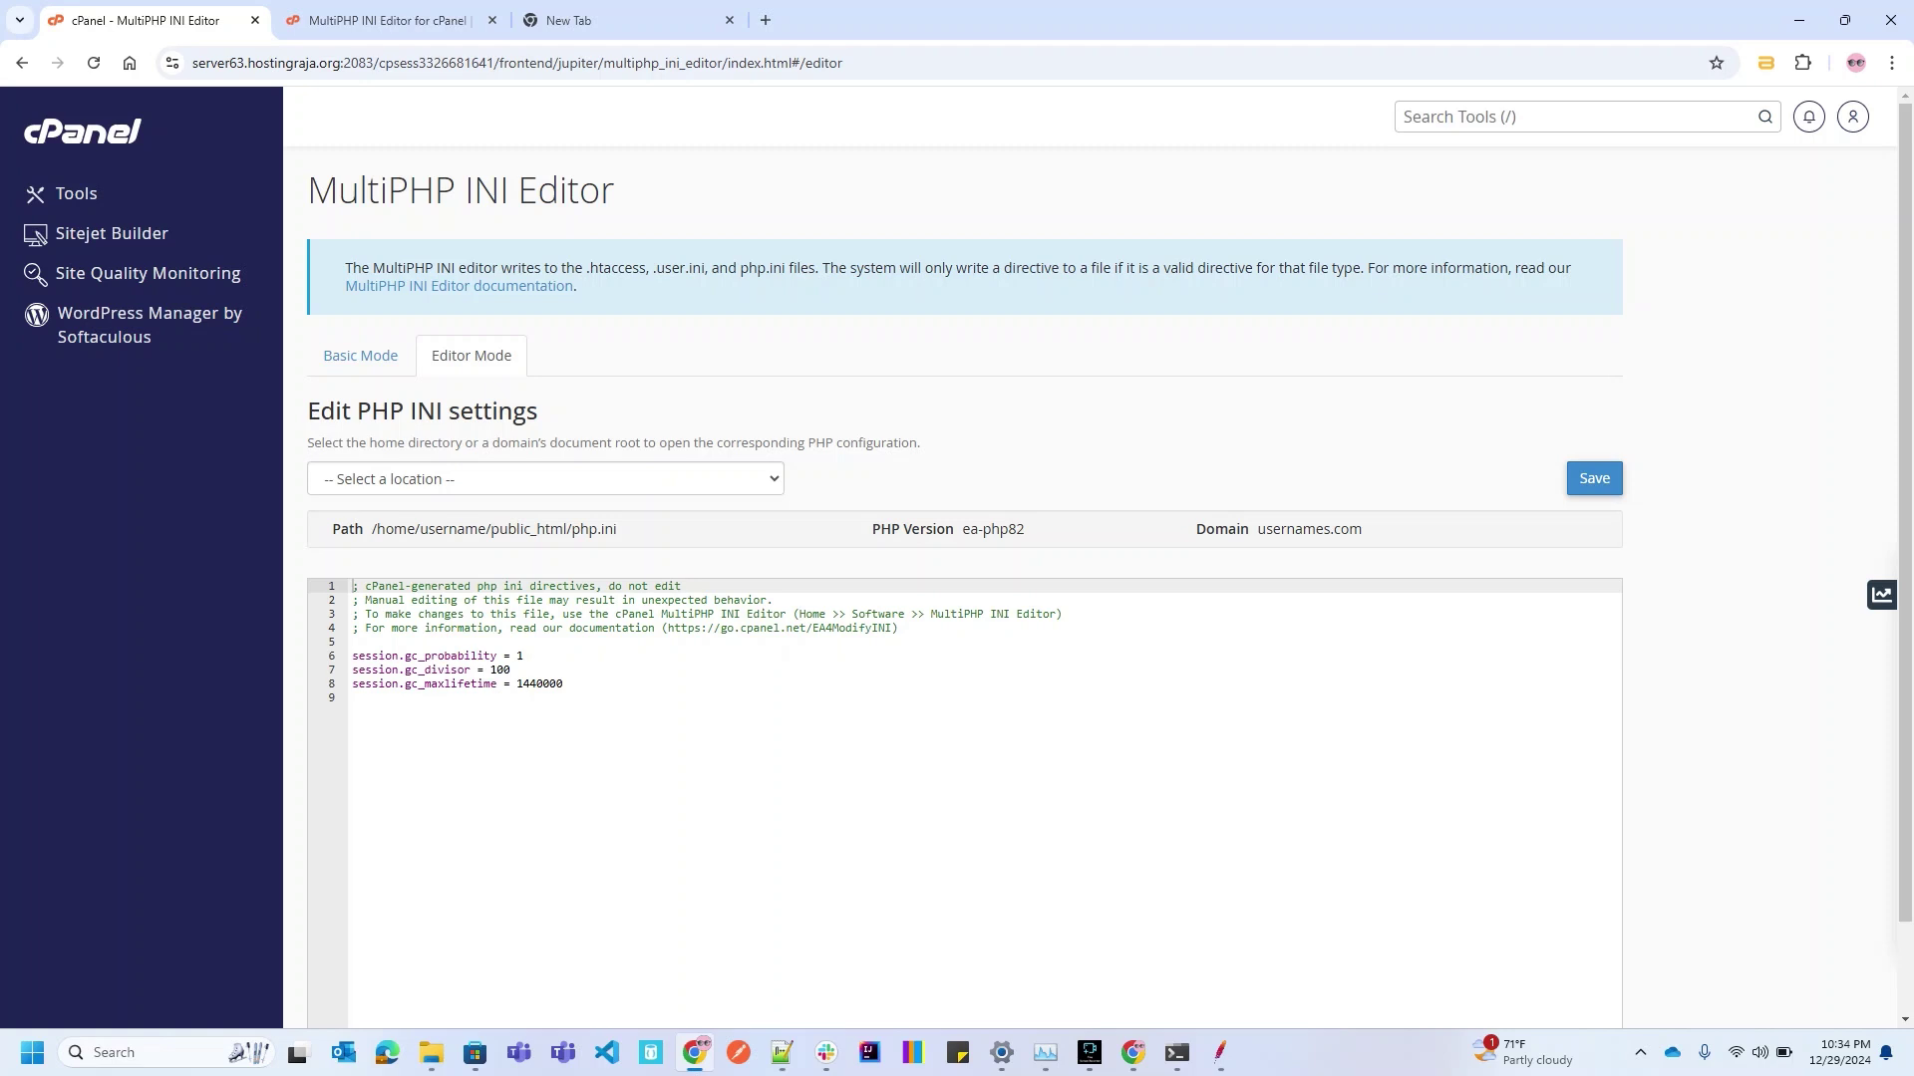
pyautogui.hotkey('alt', 'Tab')
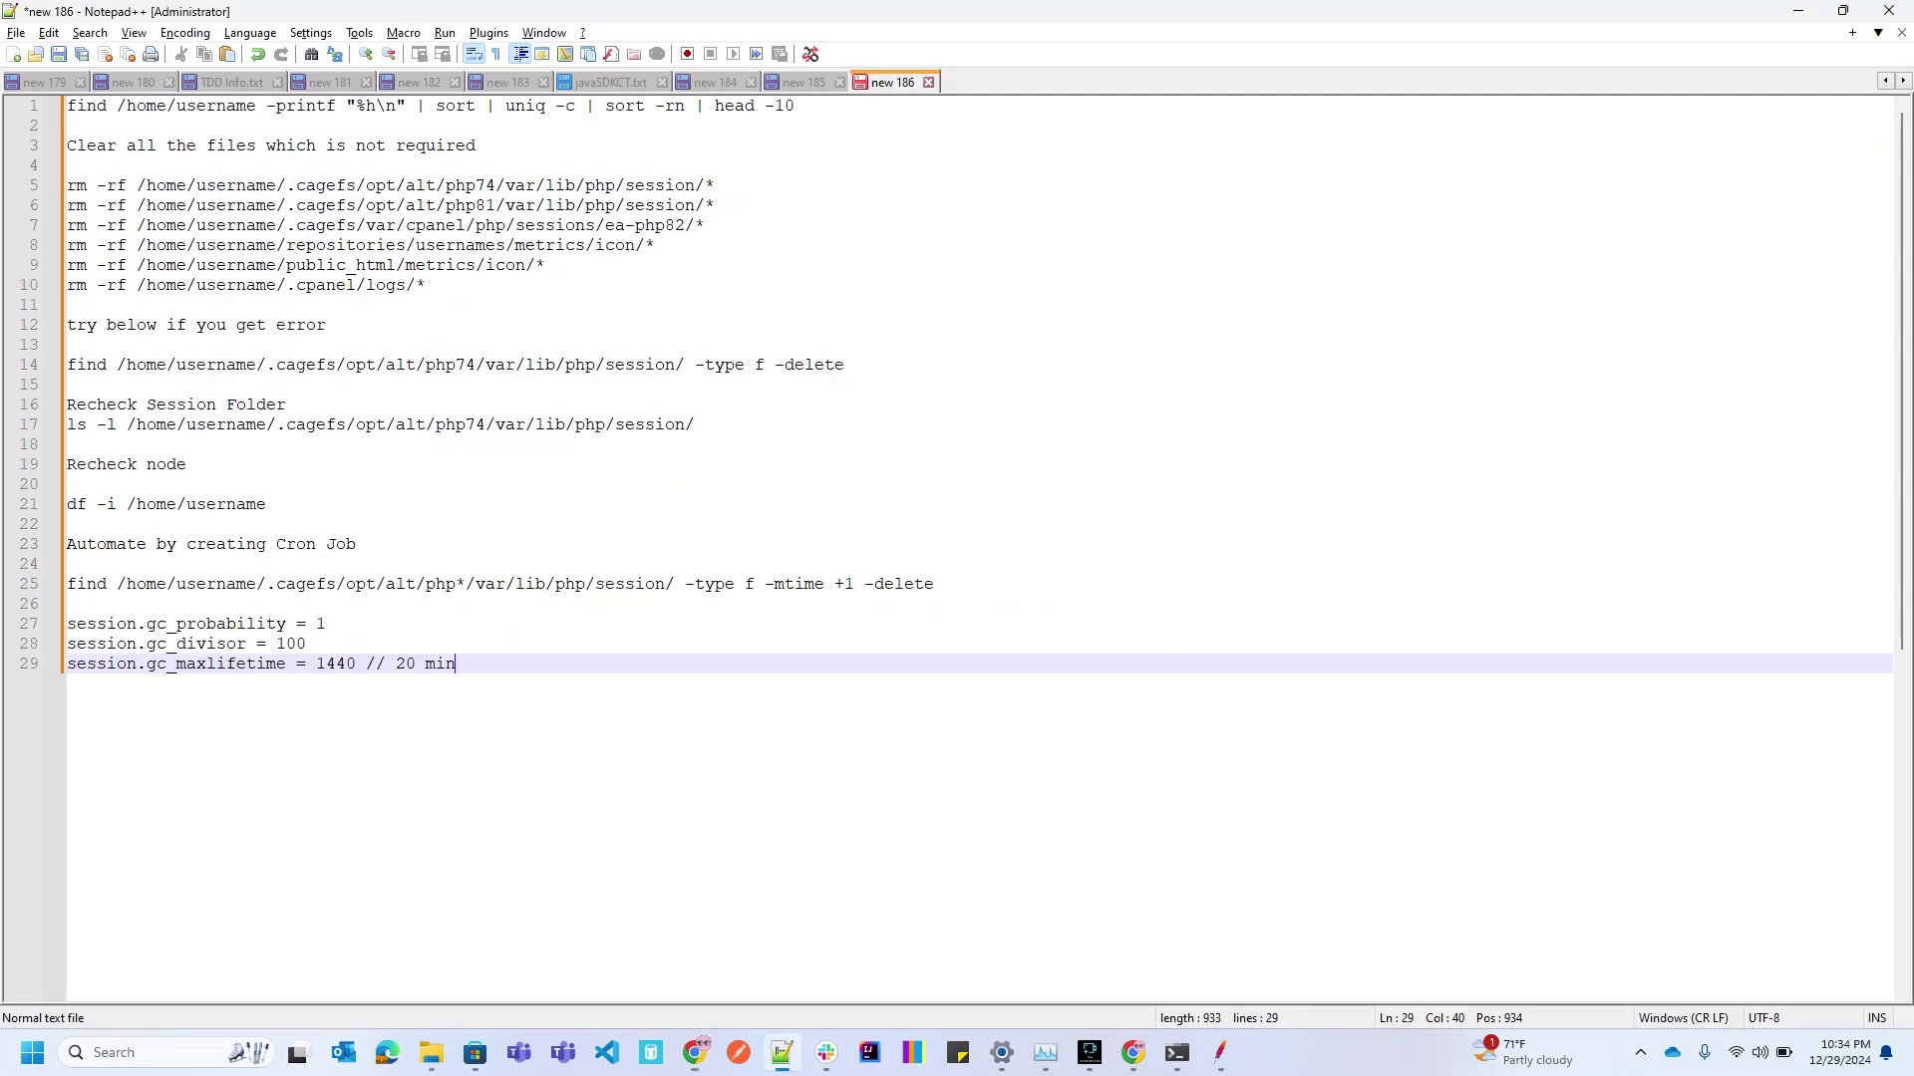
pyautogui.hotkey('alt', 'Tab')
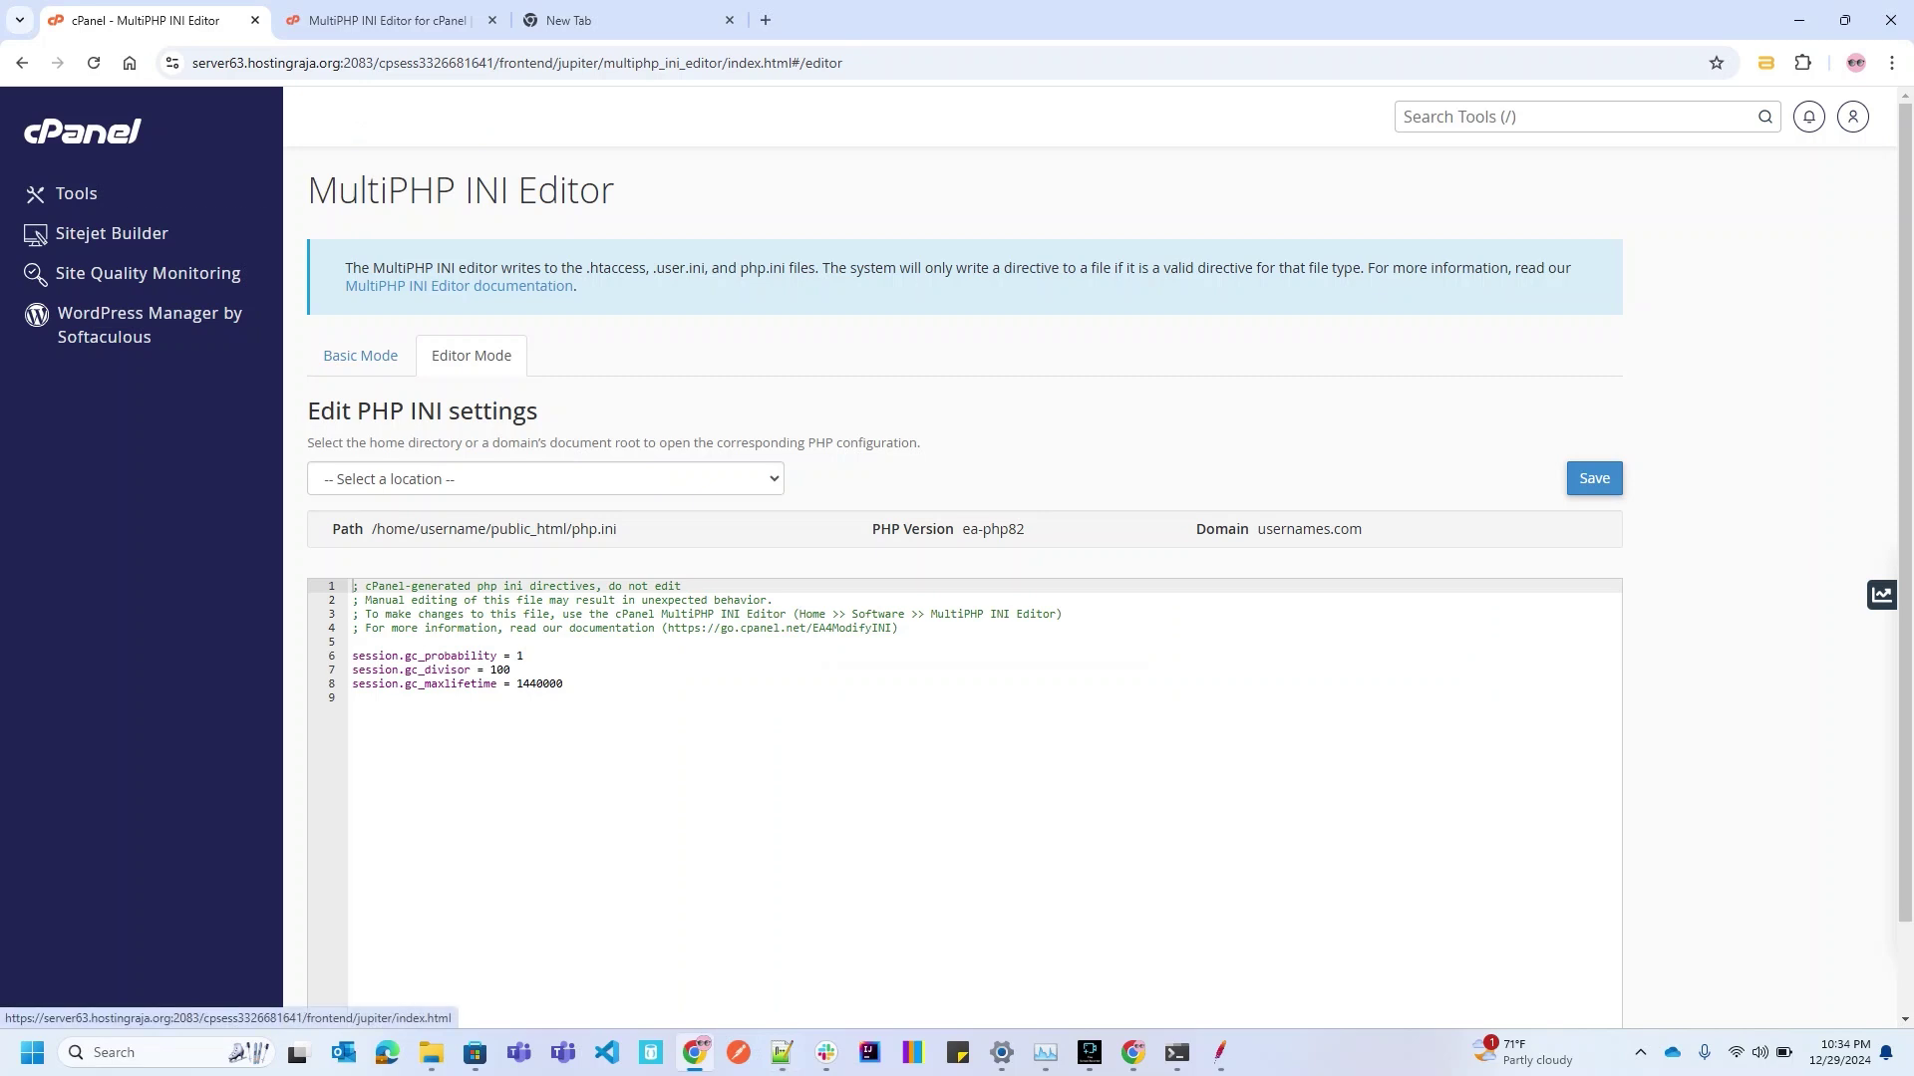
# Return to the cPanel Tools page and highlight the used Inodes figure in the Statistics section
pyautogui.click(77, 194)
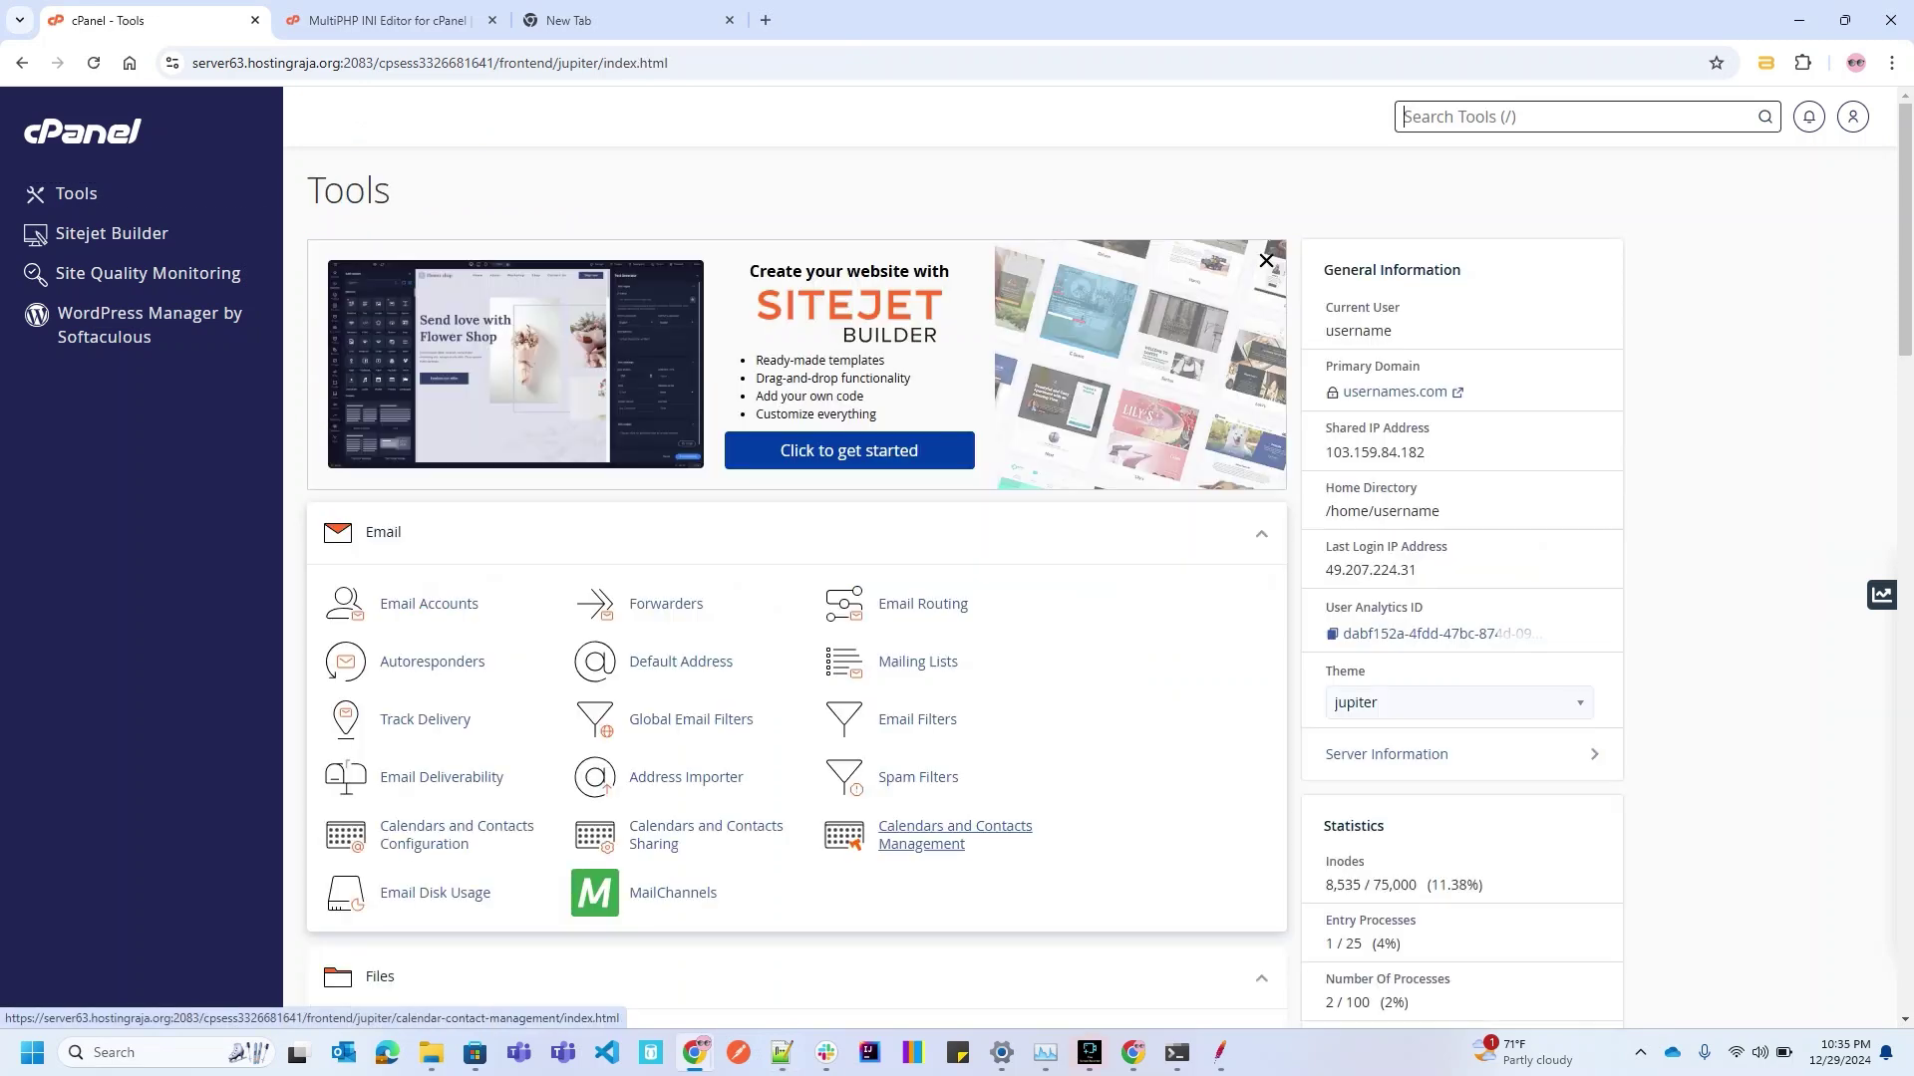
pyautogui.scroll(-2, 937, 842)
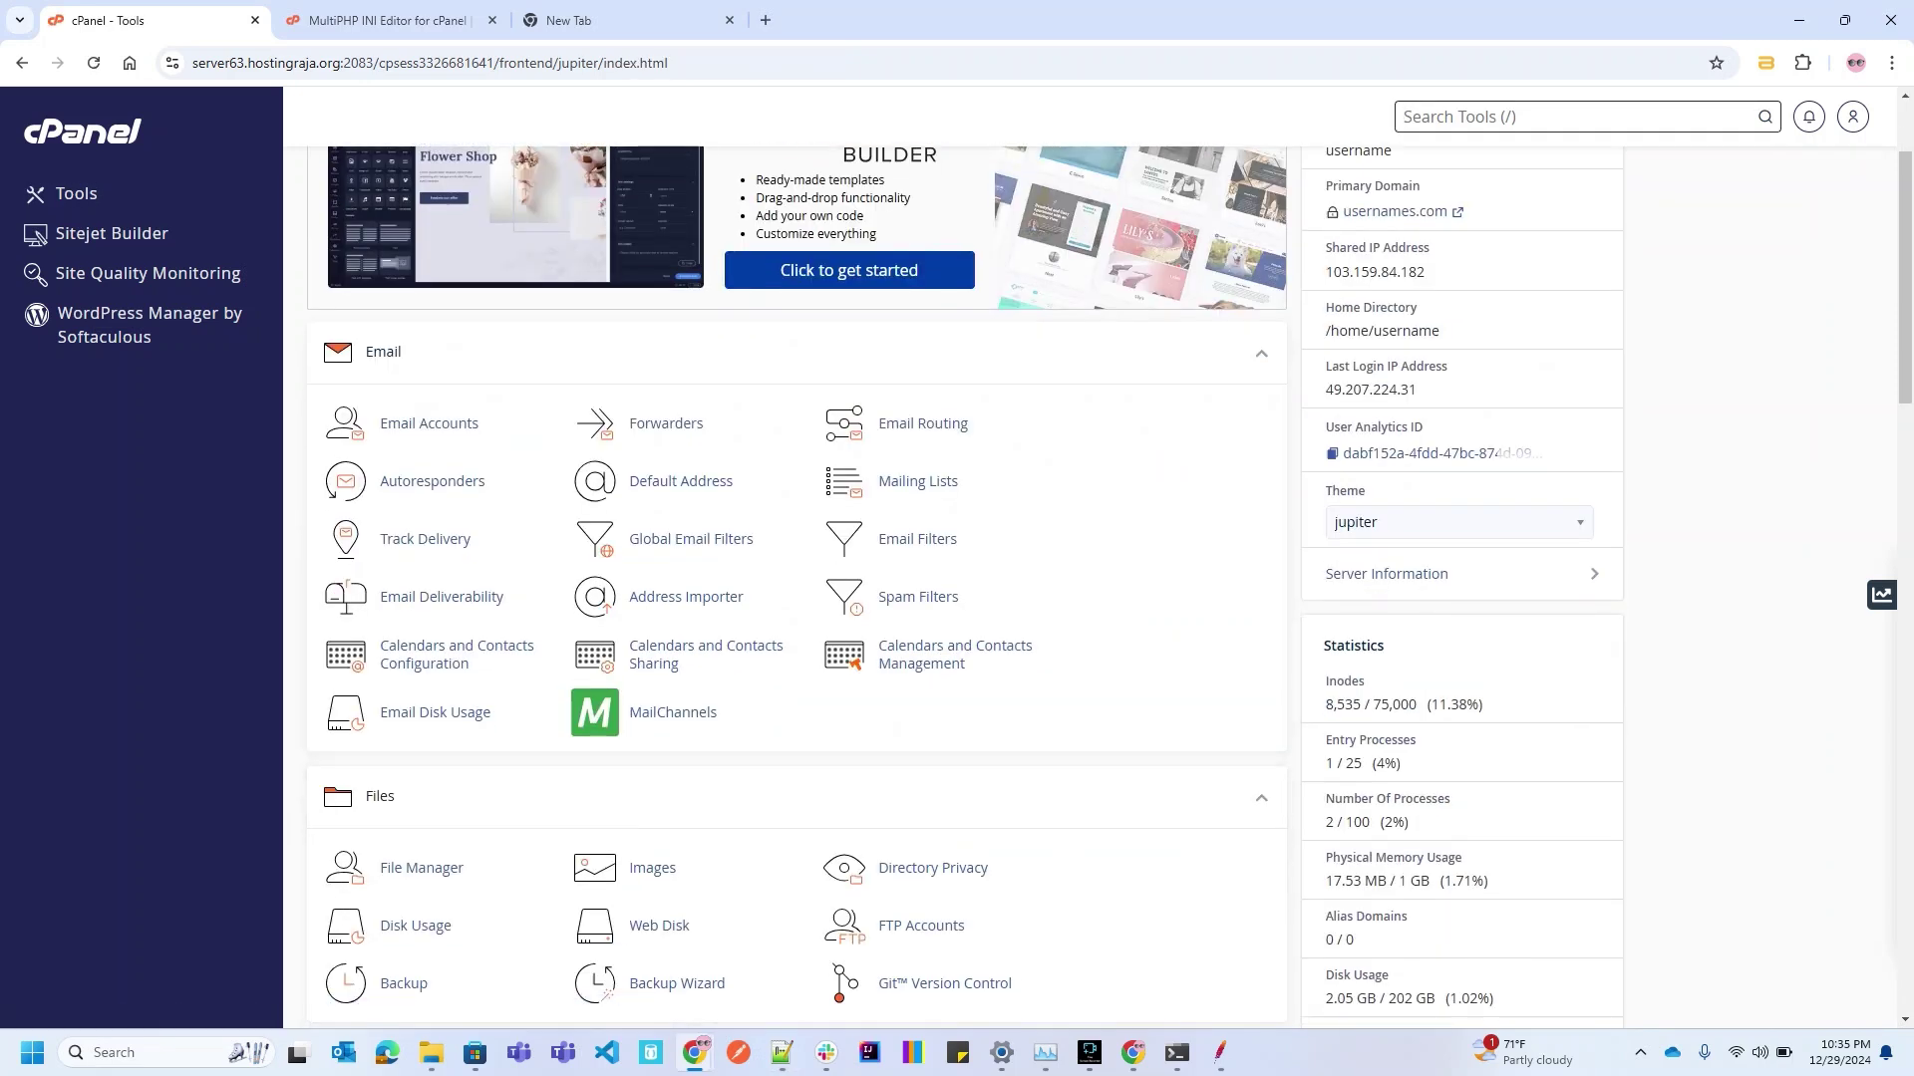
pyautogui.moveTo(1326, 705); pyautogui.dragTo(1360, 704)
pyautogui.scroll(-1, 1096, 598)
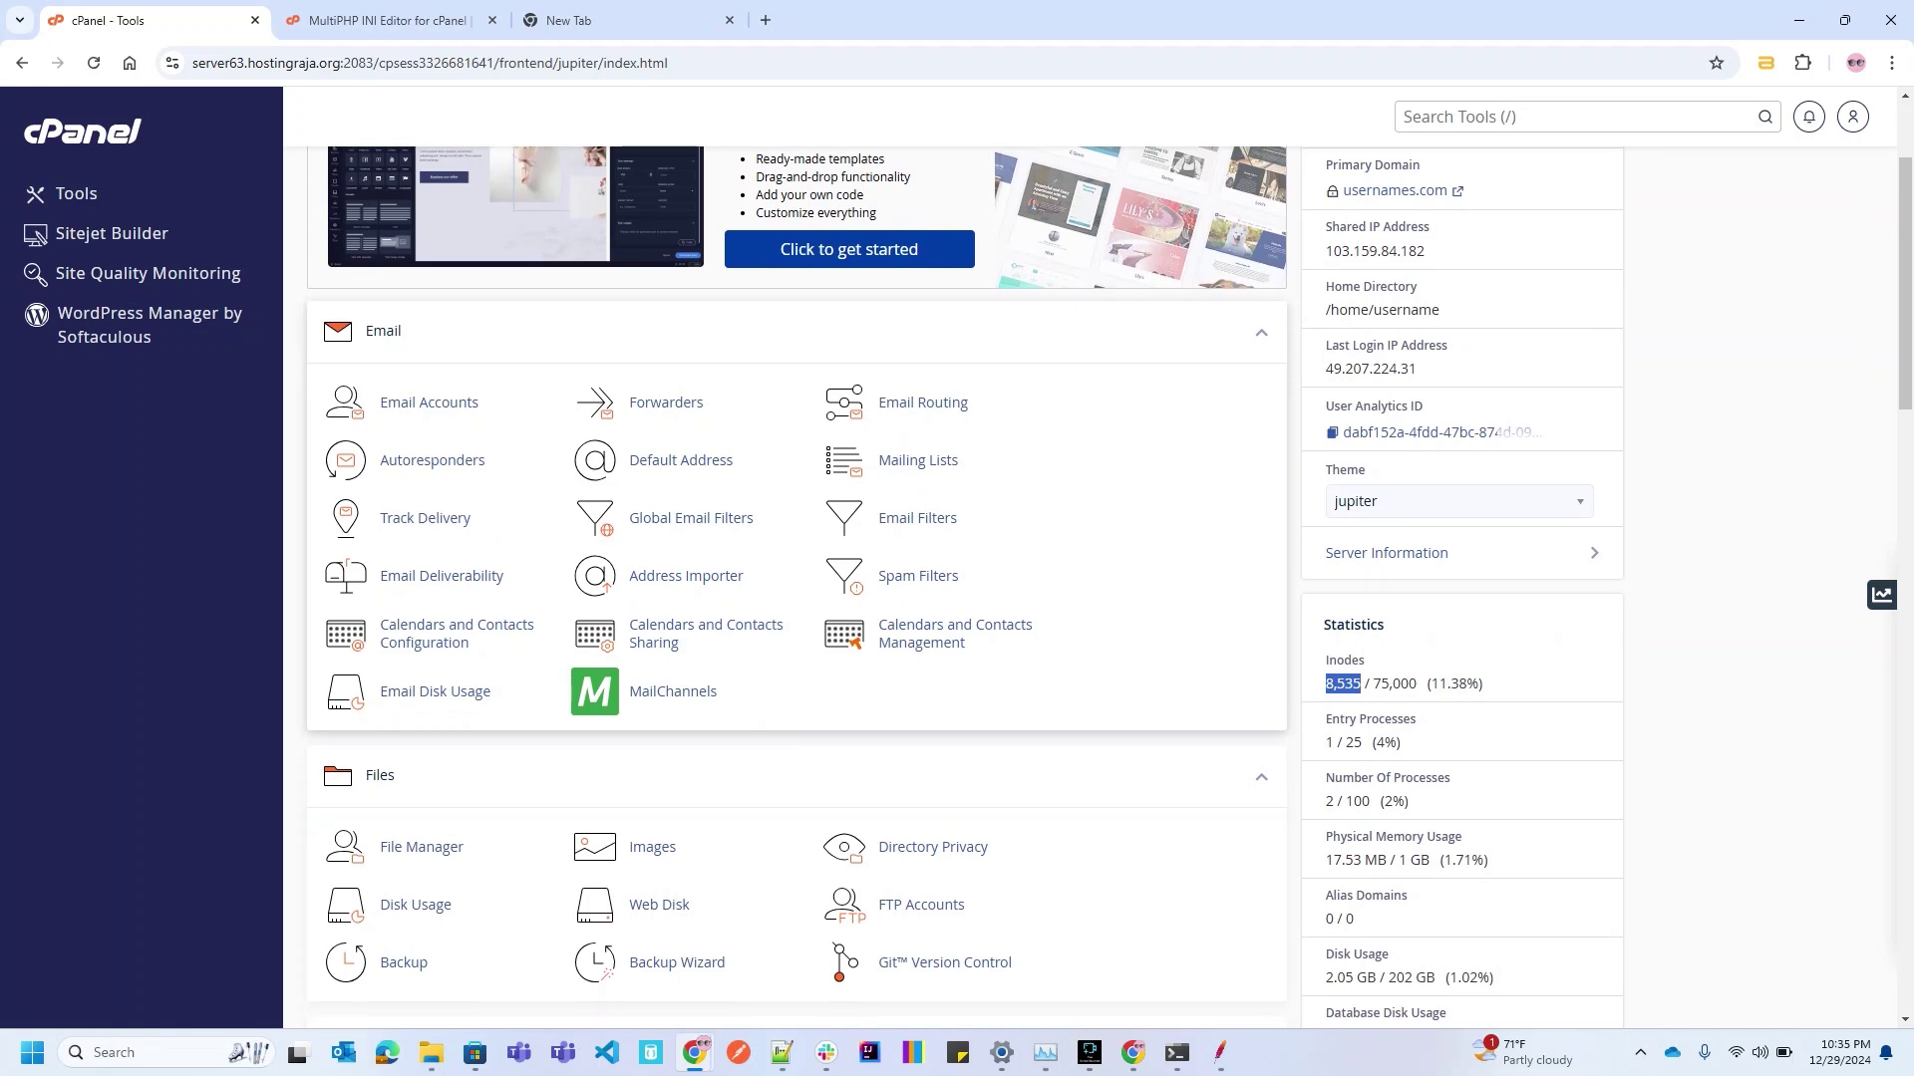
pyautogui.scroll(-1, 1097, 738)
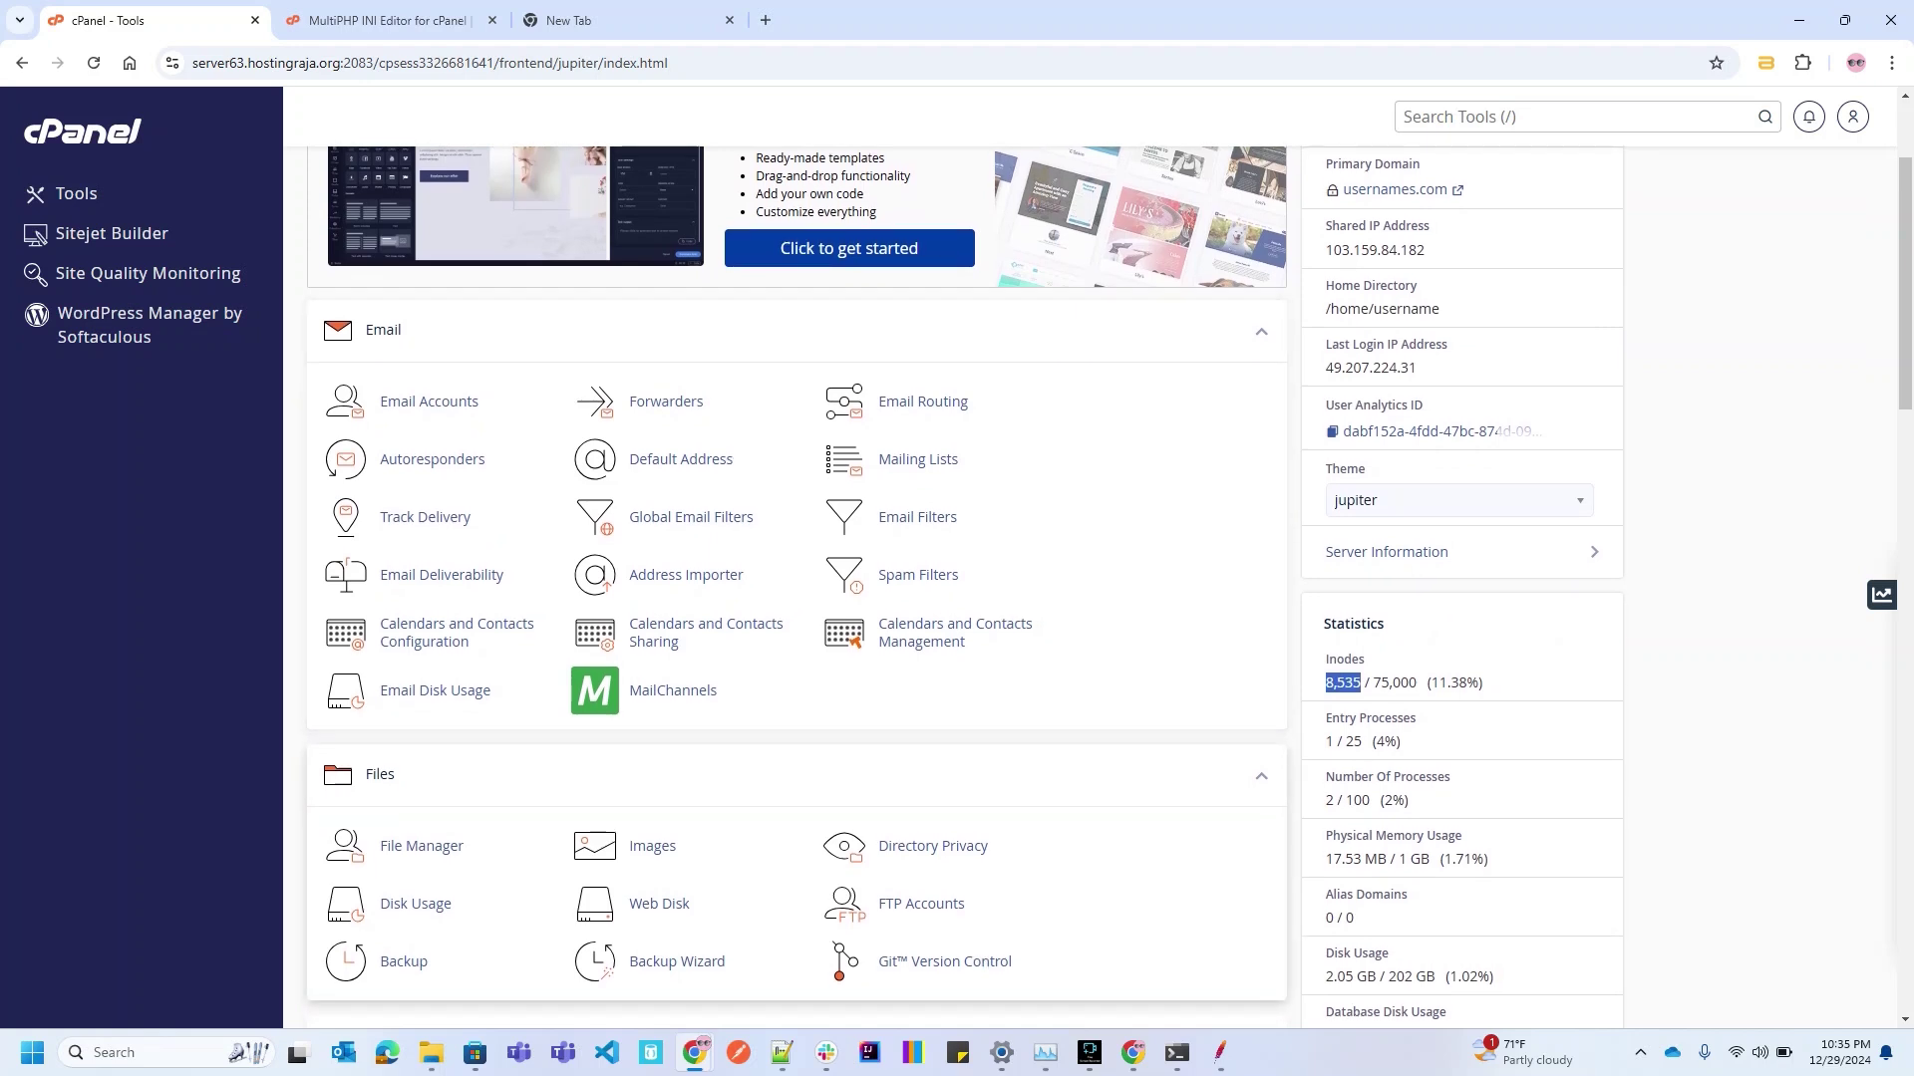